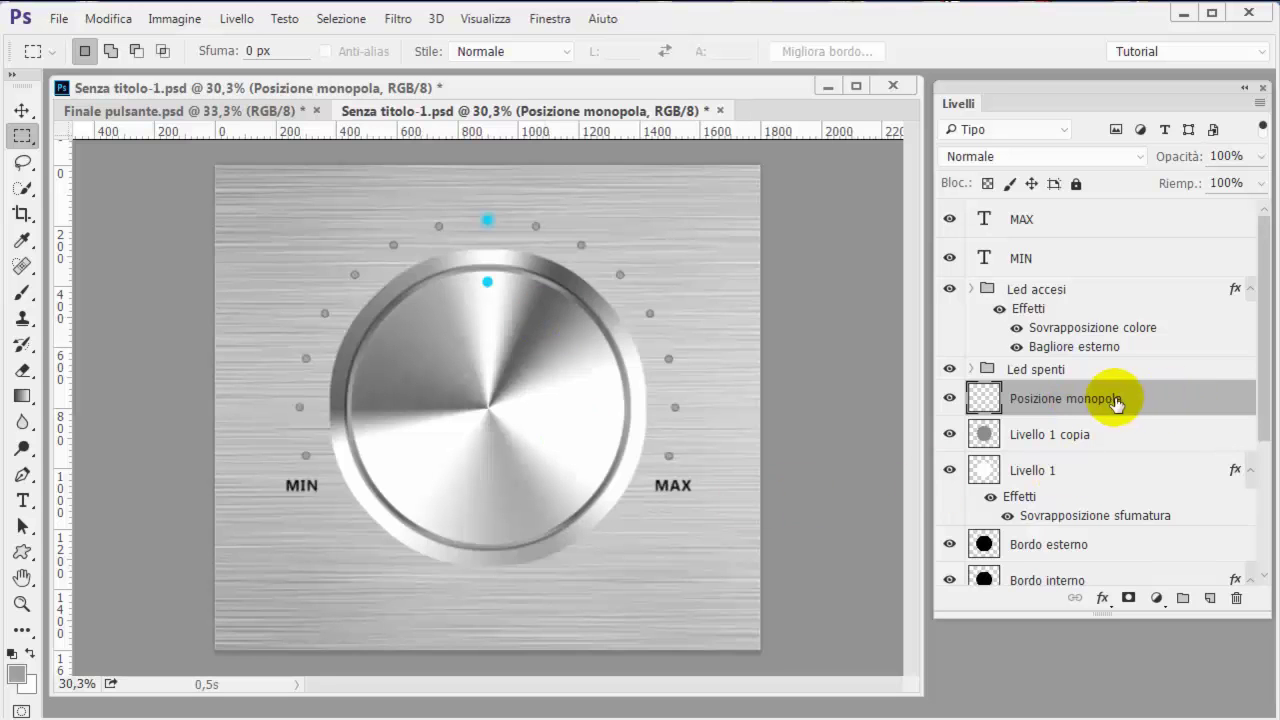
- Put the position dot into free transform and show the guides crossing at the knob centre
key("ctrl+t")
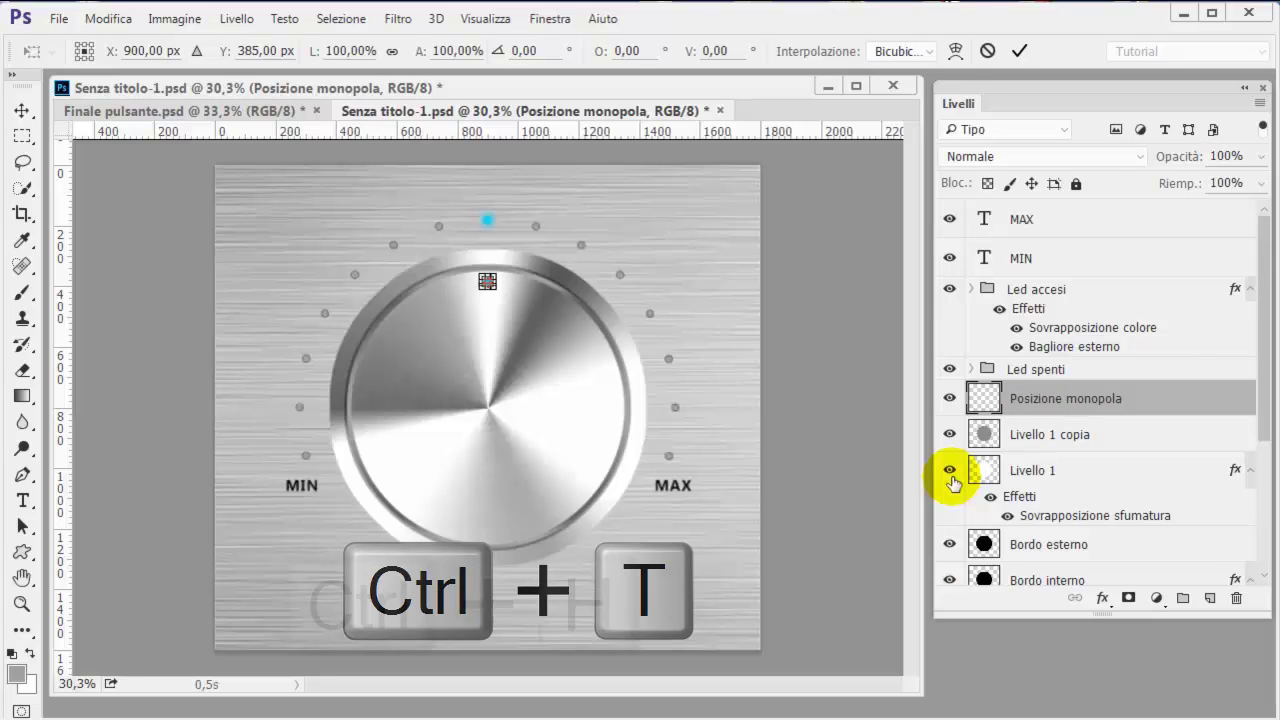
key("ctrl+h")
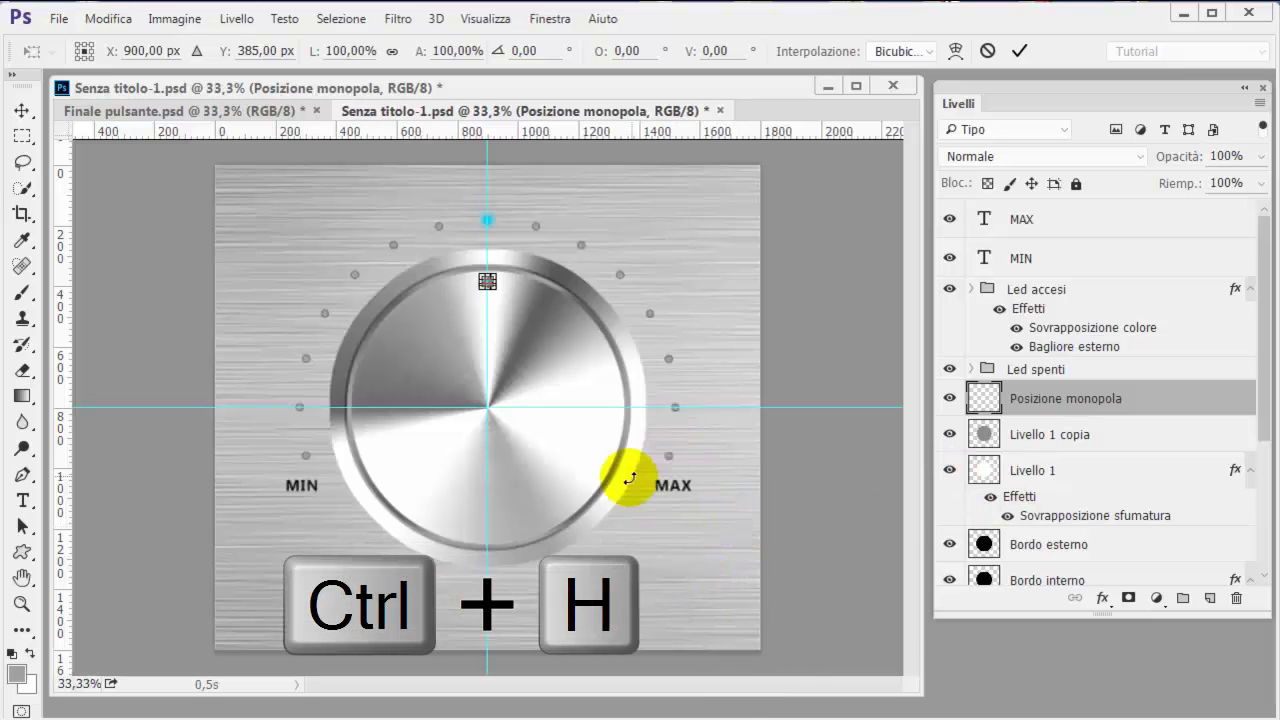
scroll(606, 463, "up", 2)
scroll(580, 391, "up", 1)
left_click_drag(580, 397, 584, 488)
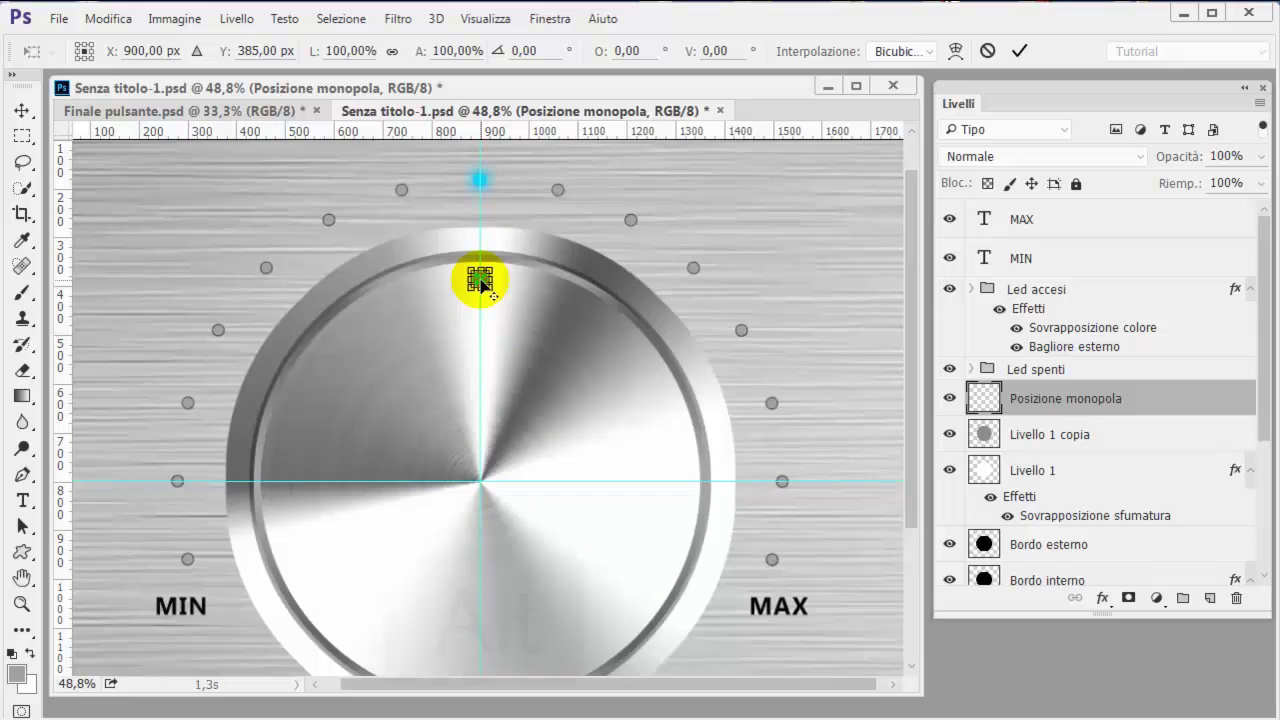
- Move the rotation pivot onto the guide intersection at about 900, 800 px
left_click_drag(480, 283, 479, 486)
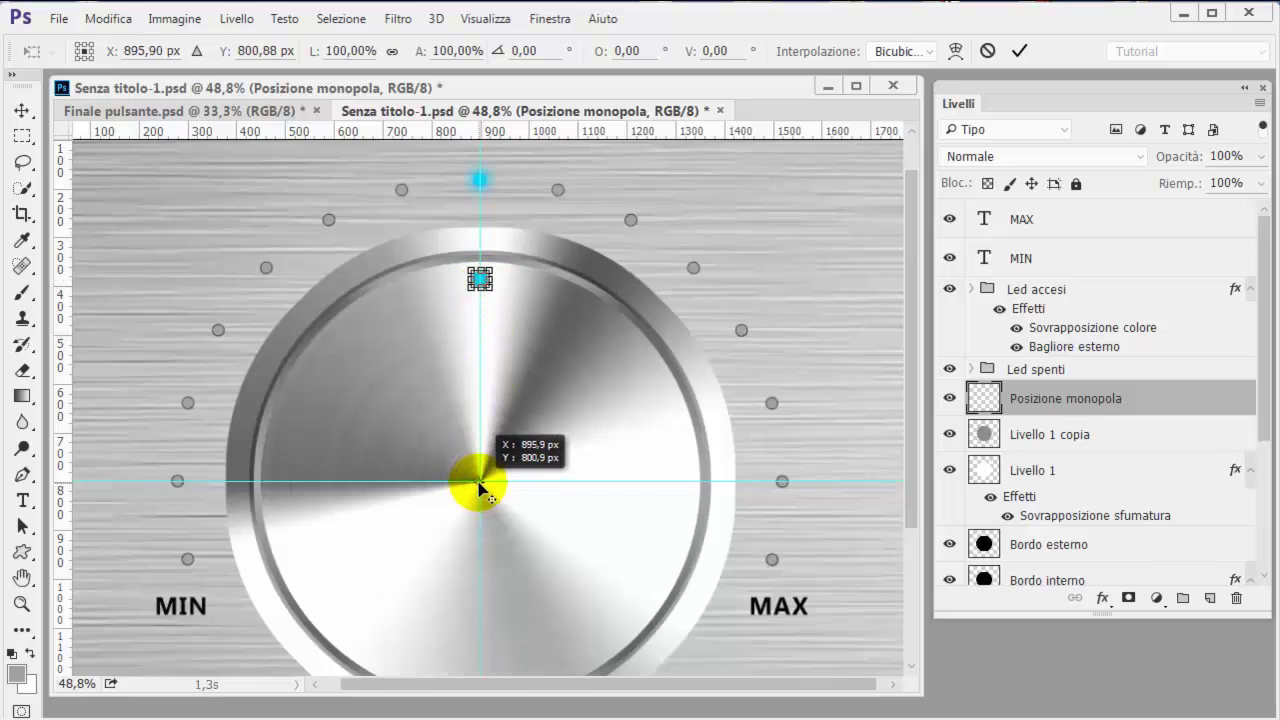
scroll(480, 480, "up", 5)
scroll(490, 465, "up", 5)
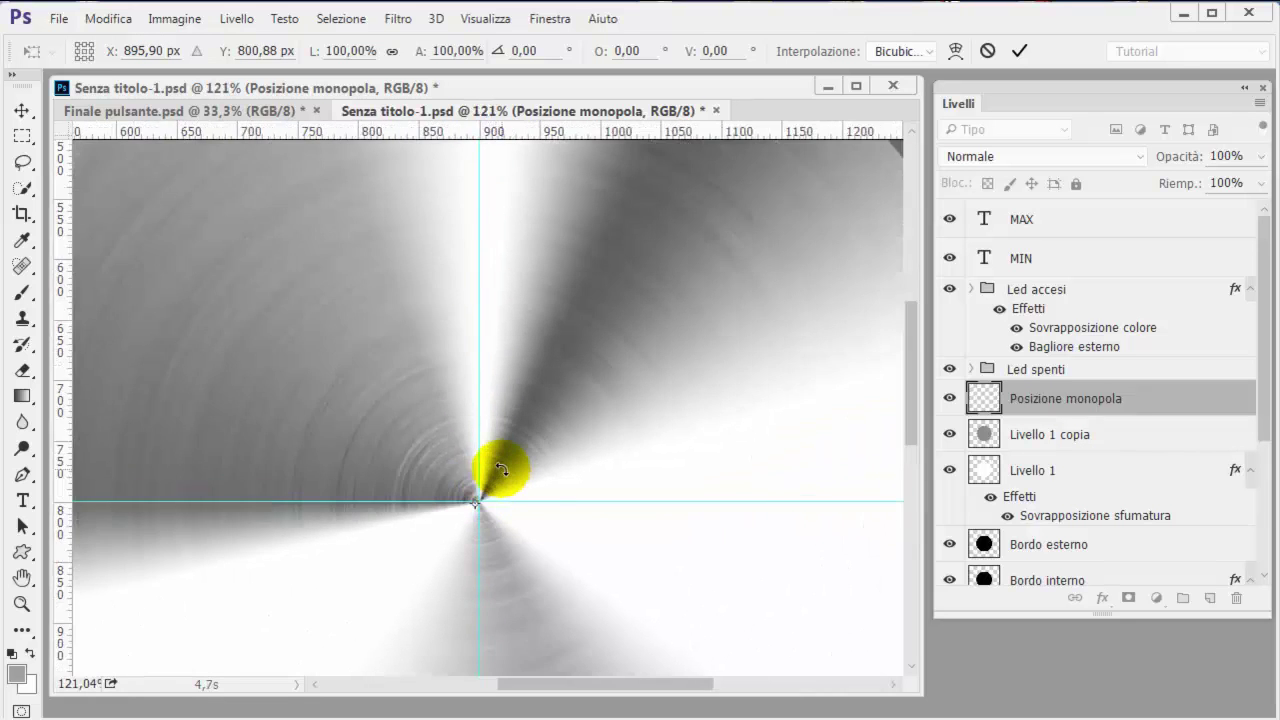
scroll(486, 470, "up", 5)
scroll(497, 471, "up", 3)
scroll(441, 556, "up", 2)
left_click_drag(437, 570, 445, 566)
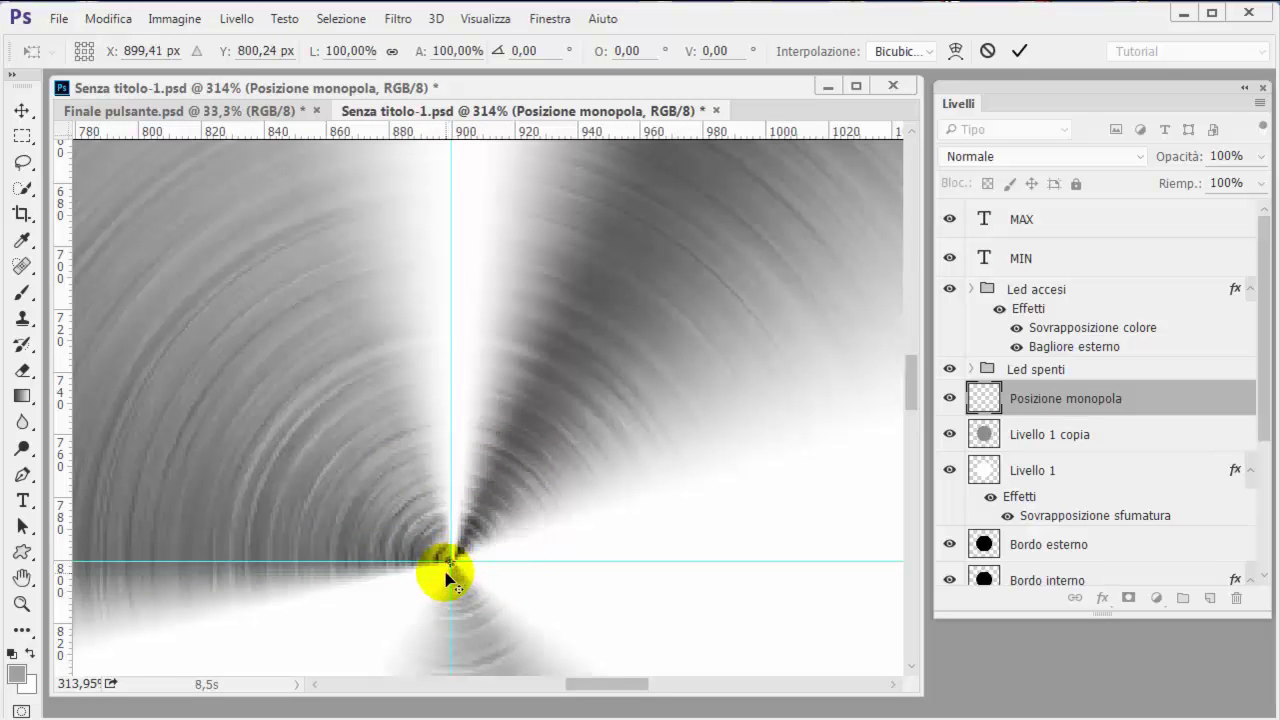
scroll(488, 460, "down", 2)
scroll(500, 452, "down", 3)
scroll(500, 452, "down", 2)
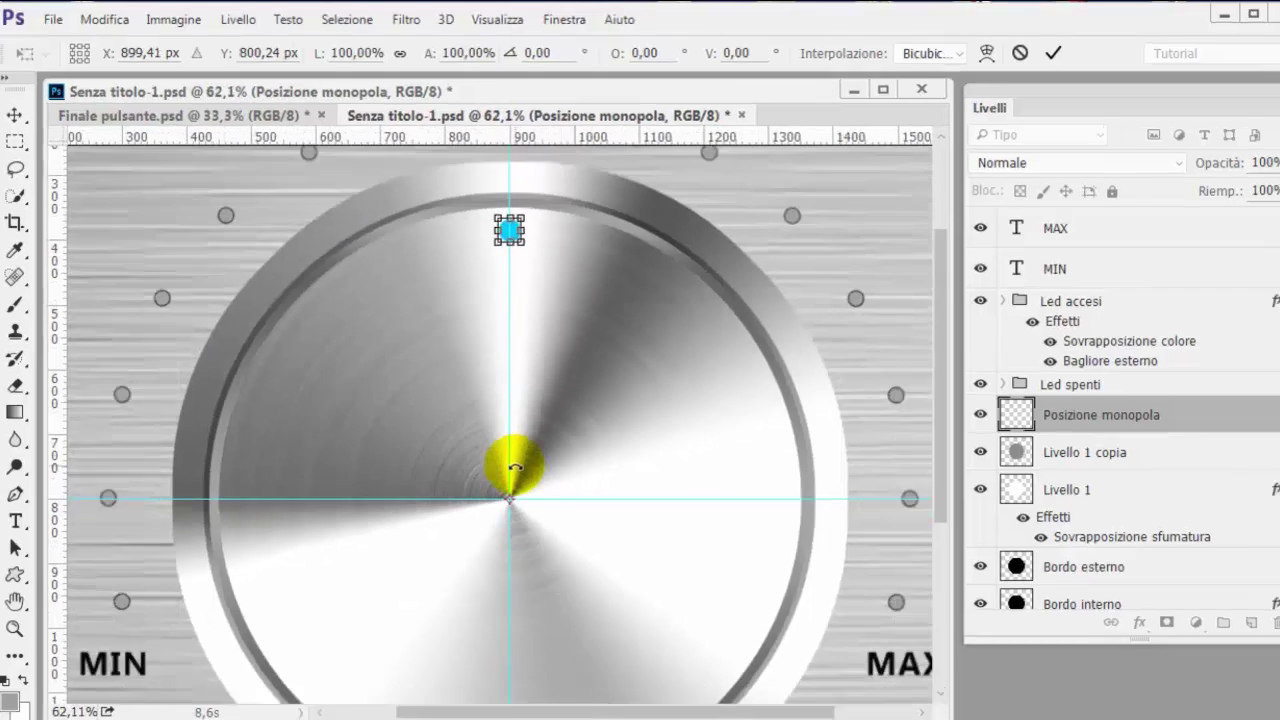
scroll(502, 455, "down", 1)
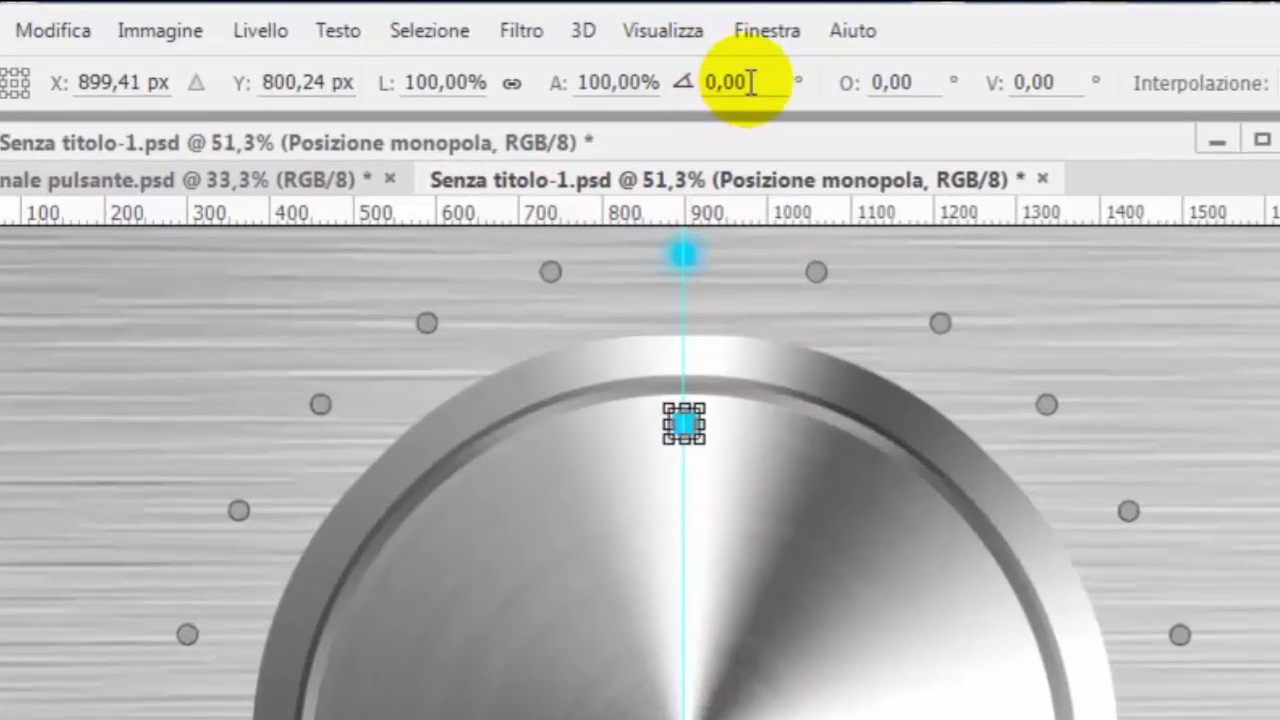
- Apply a 15° test rotation to the dot, then undo it back to the top position
left_click_drag(753, 78, 723, 70)
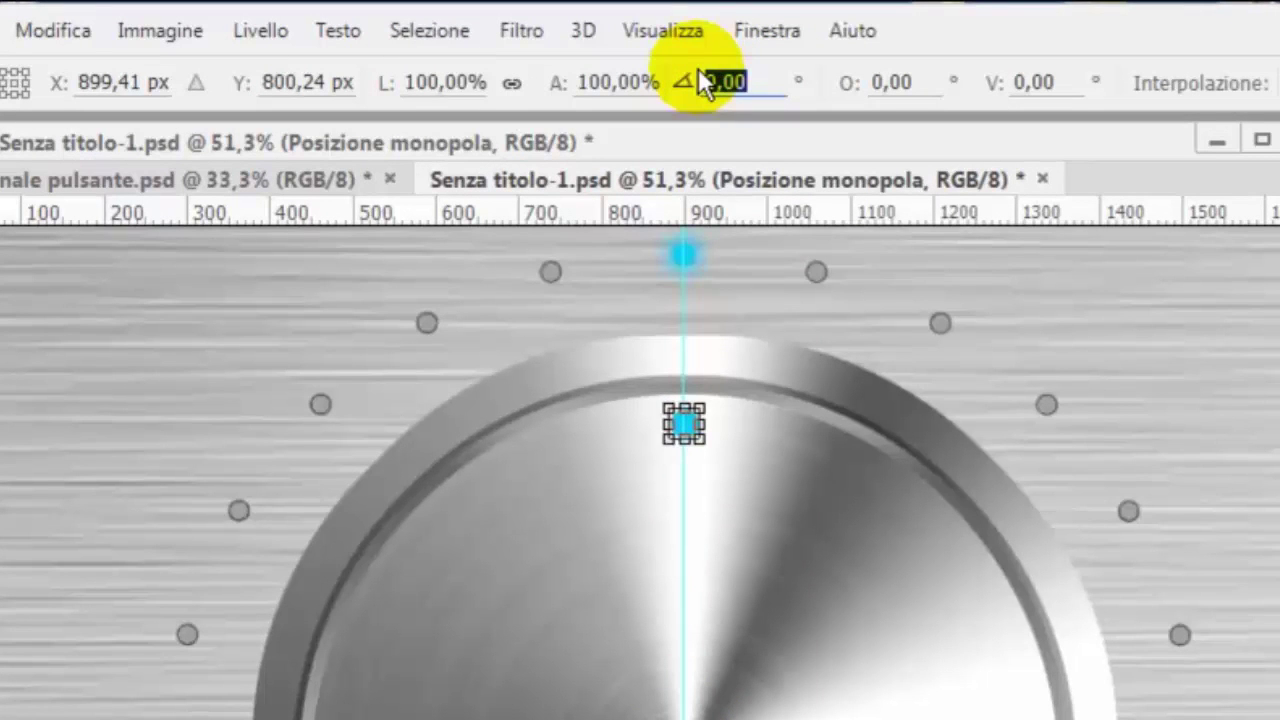
type("15")
key("Return")
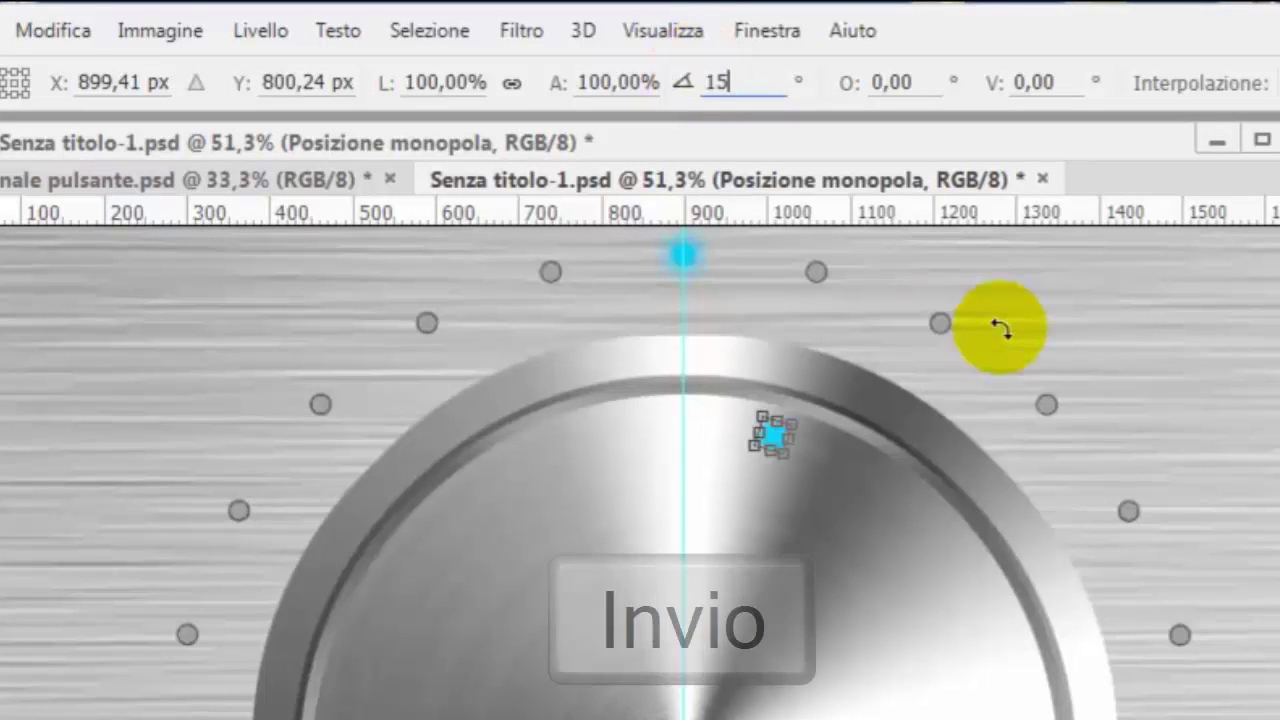
key("Return")
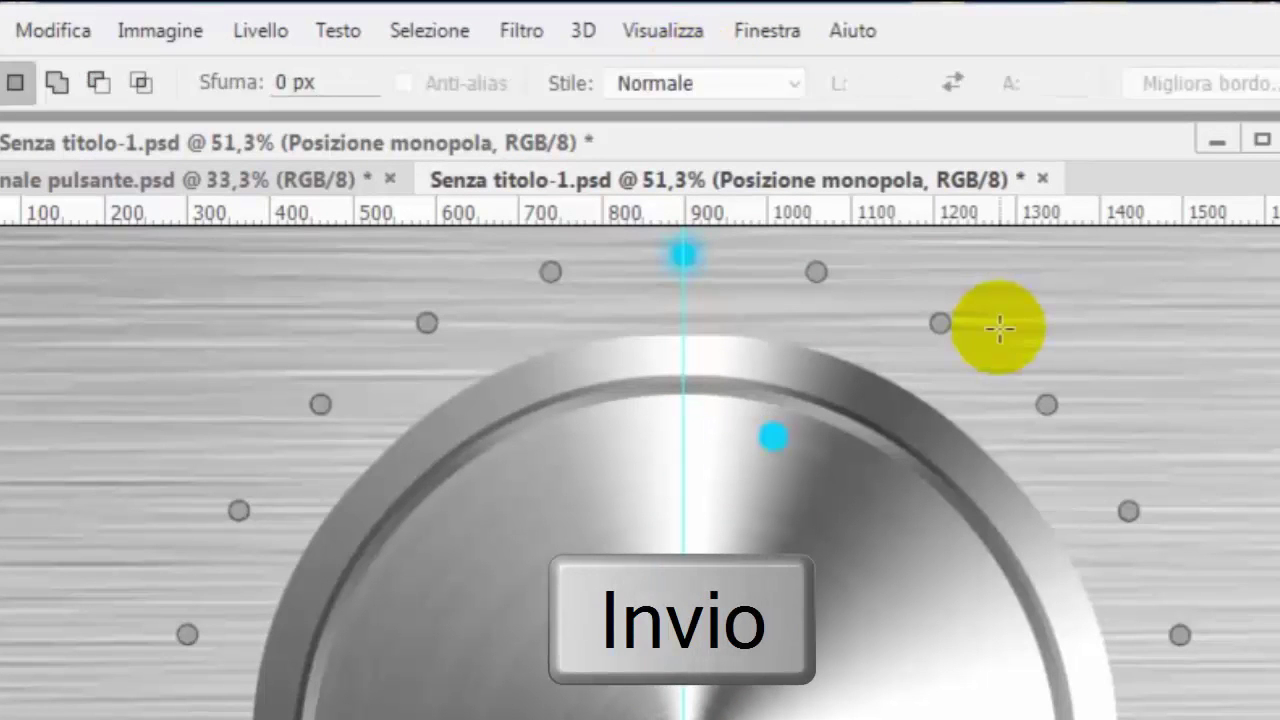
key("ctrl+alt+z")
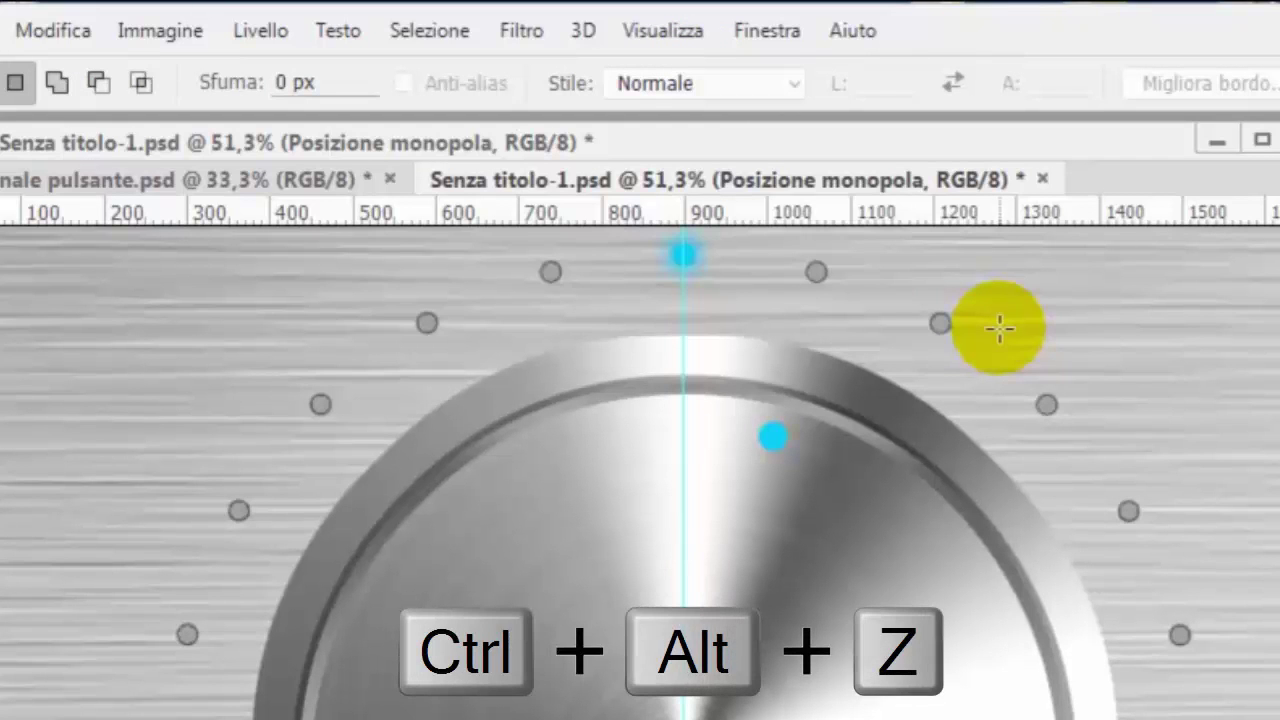
key("ctrl+alt+z")
key("ctrl+alt+z")
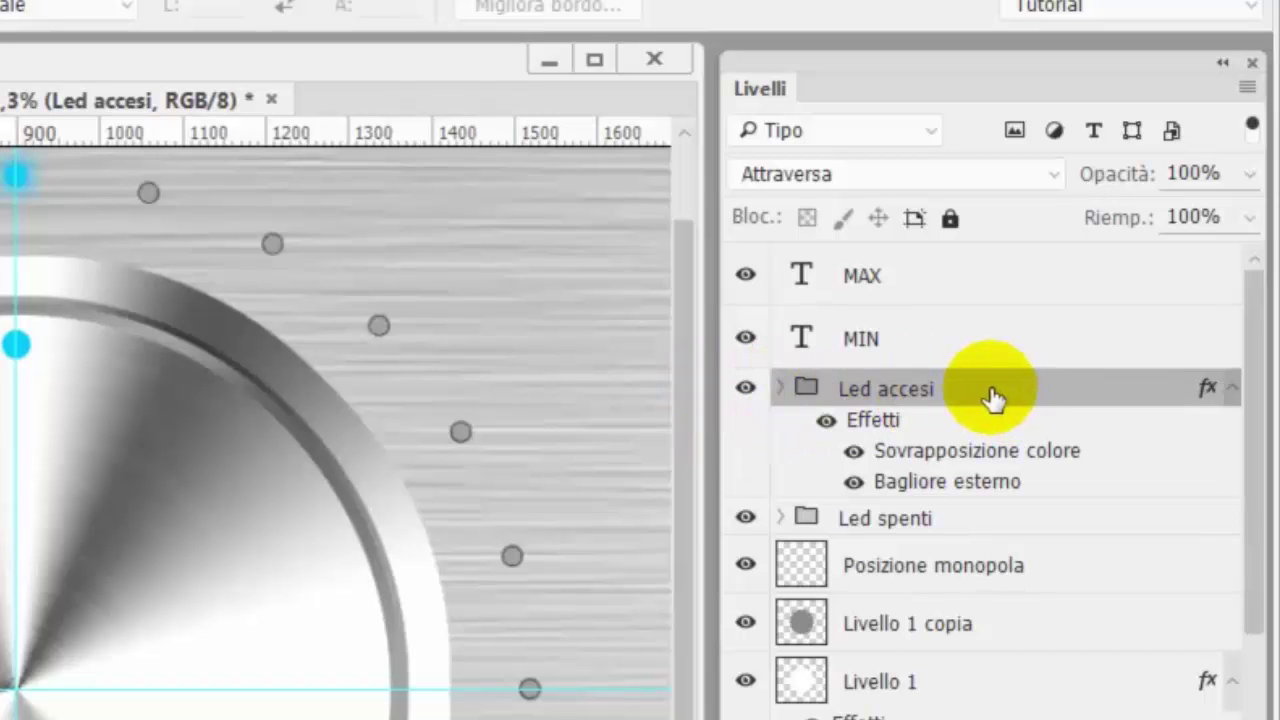
- Create rotated copies of Posizione monopola up to copia 7, then reselect the original layer
left_click(1041, 572)
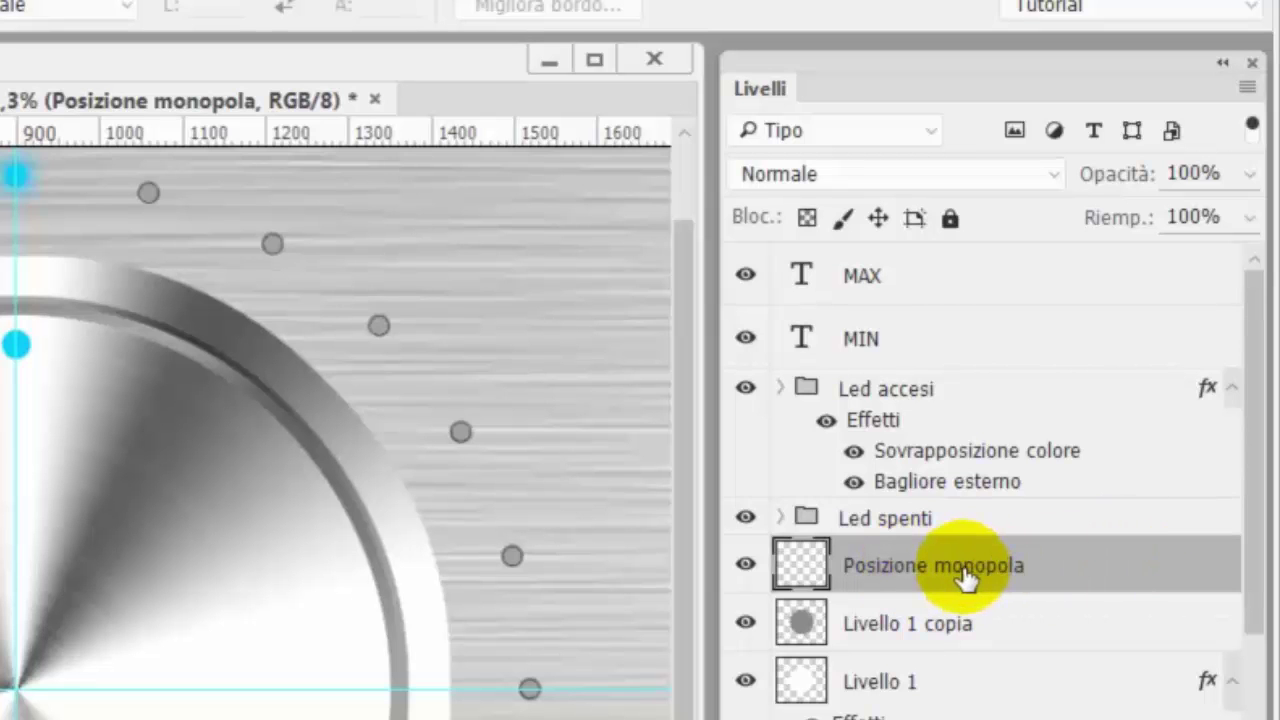
key("ctrl+shift+alt+t")
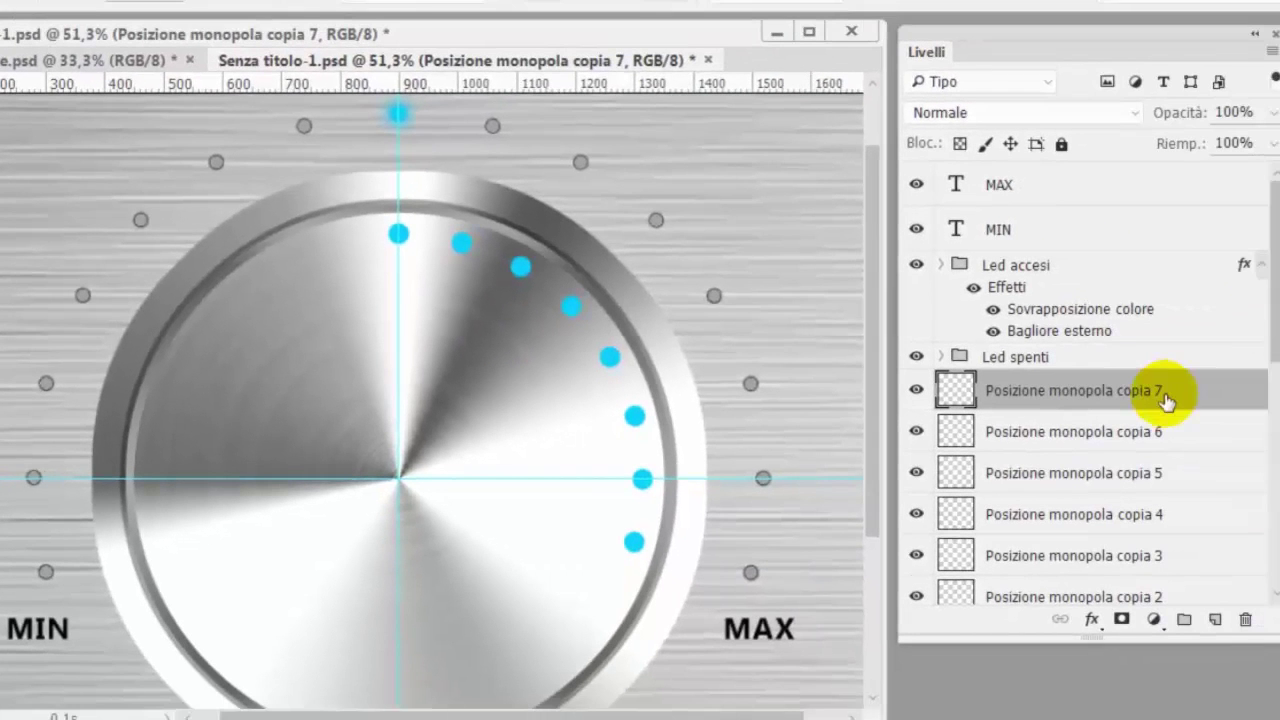
left_click_drag(1275, 308, 1275, 360)
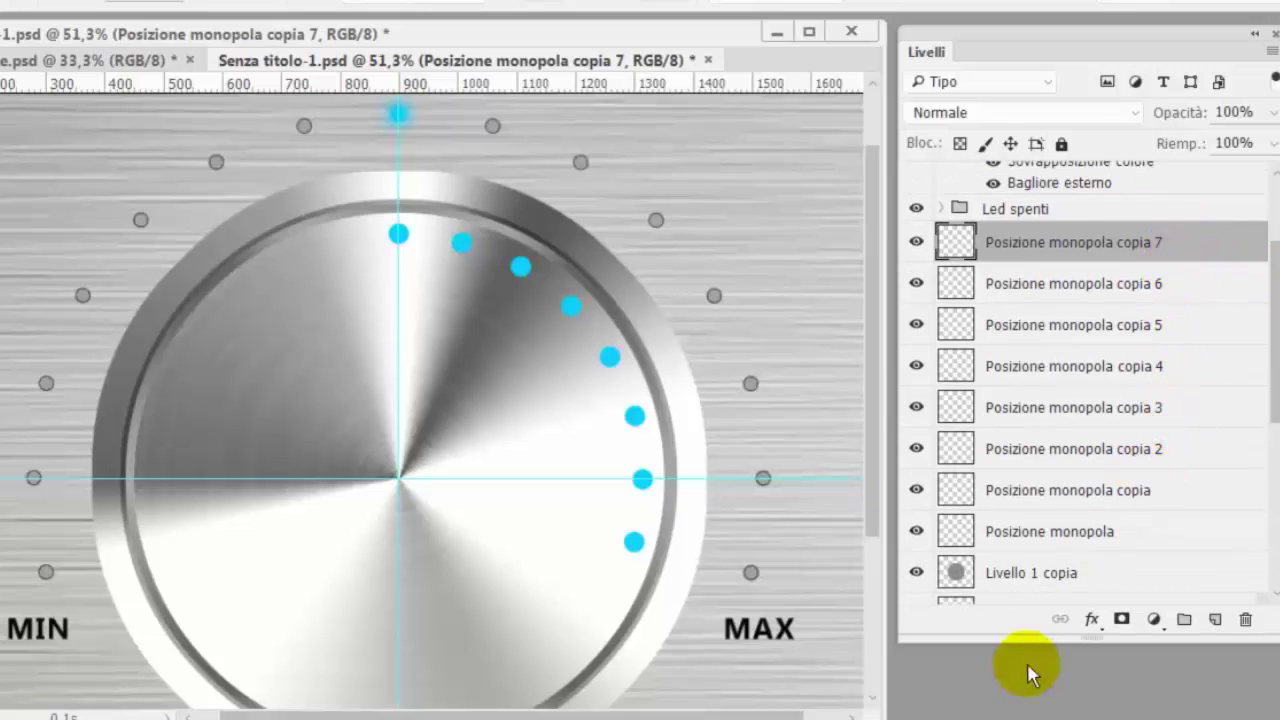
left_click(1023, 535)
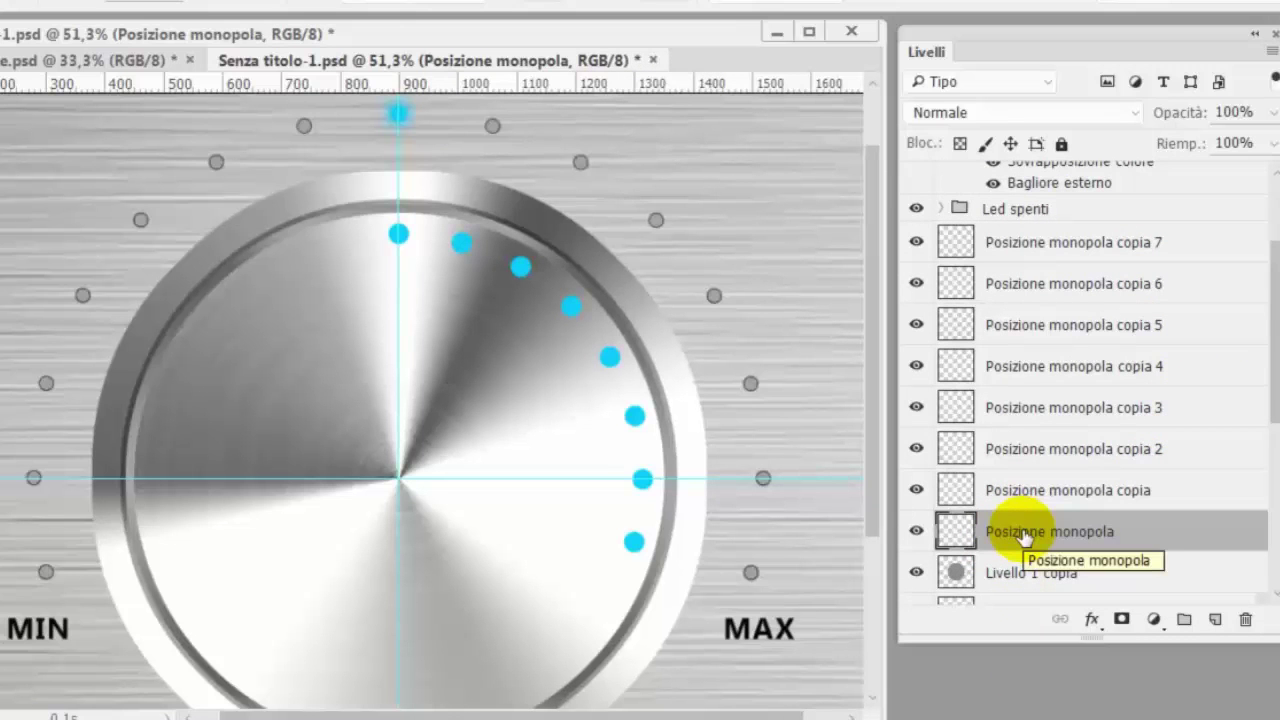
key("ctrl+t")
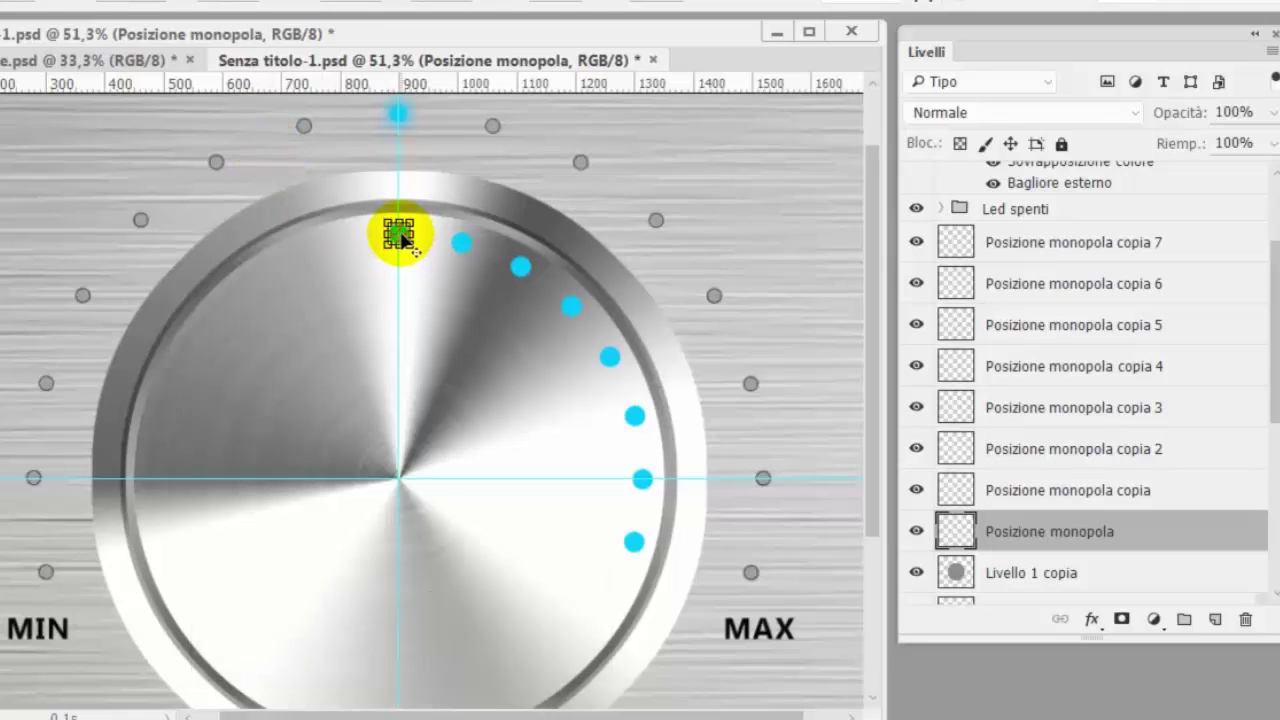
left_click_drag(398, 235, 398, 483)
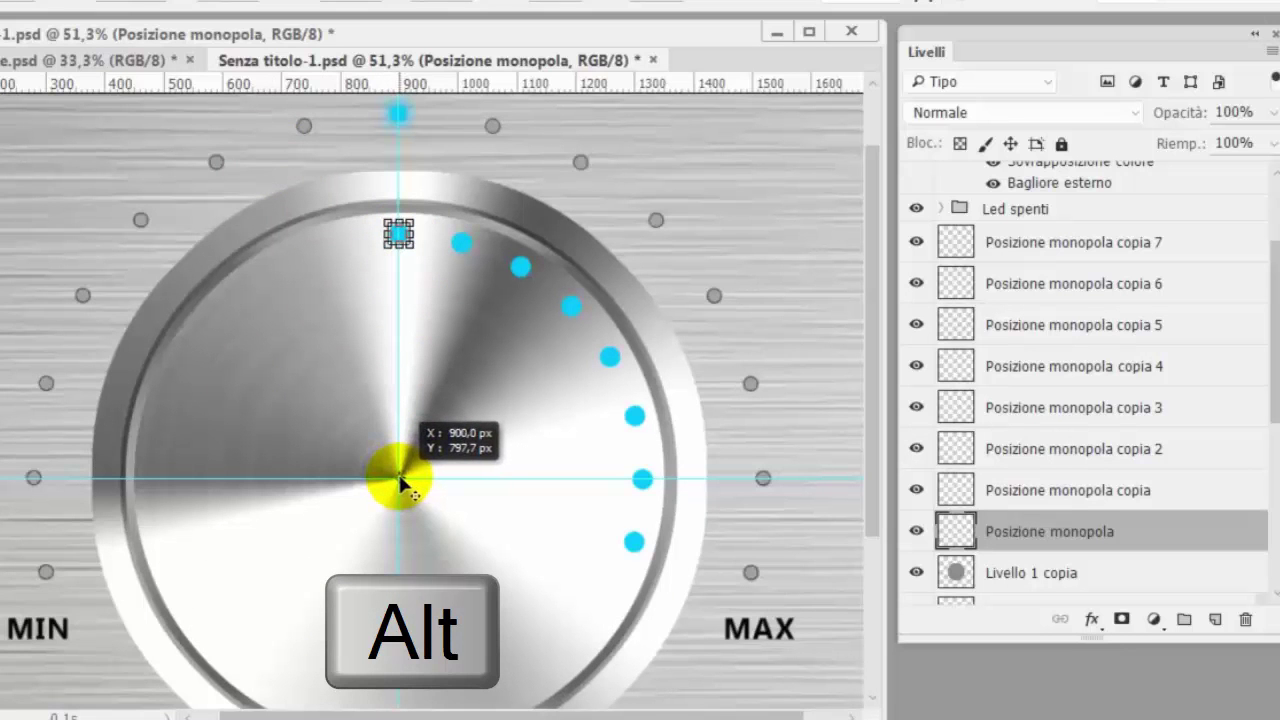
scroll(400, 478, "up", 1)
scroll(412, 460, "up", 3)
scroll(410, 455, "up", 2)
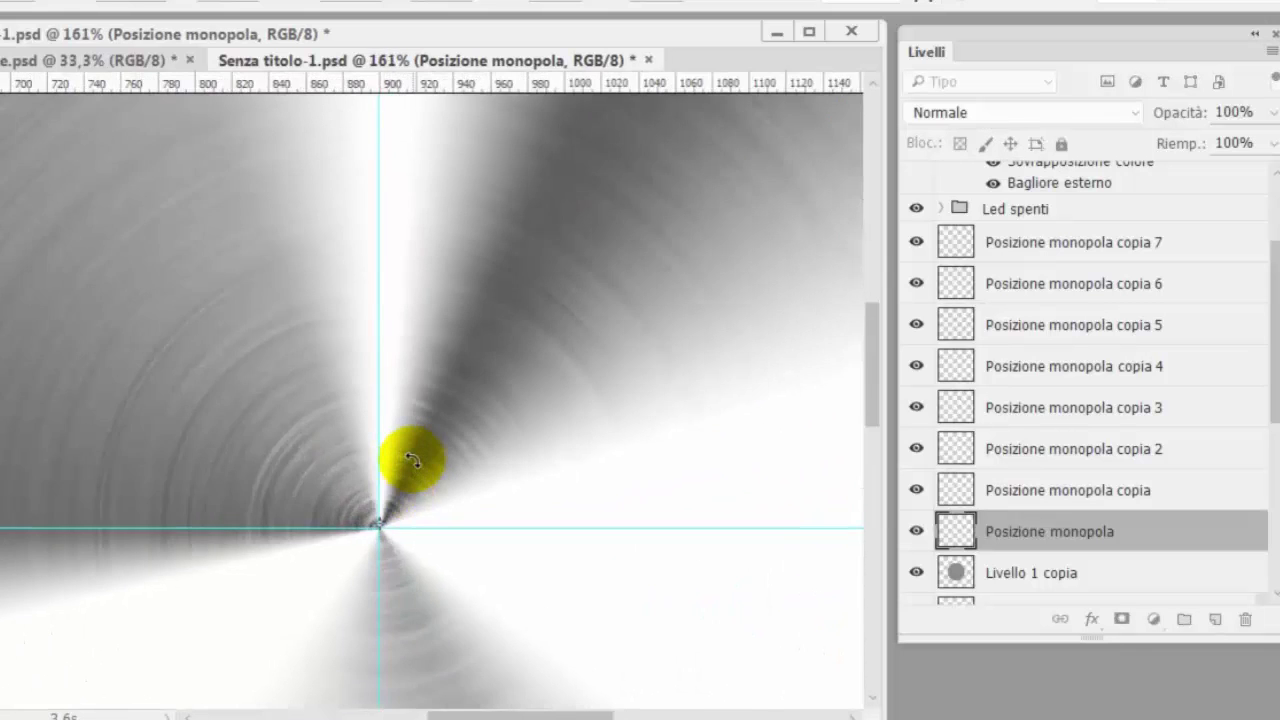
scroll(412, 460, "up", 1)
left_click_drag(370, 548, 371, 549)
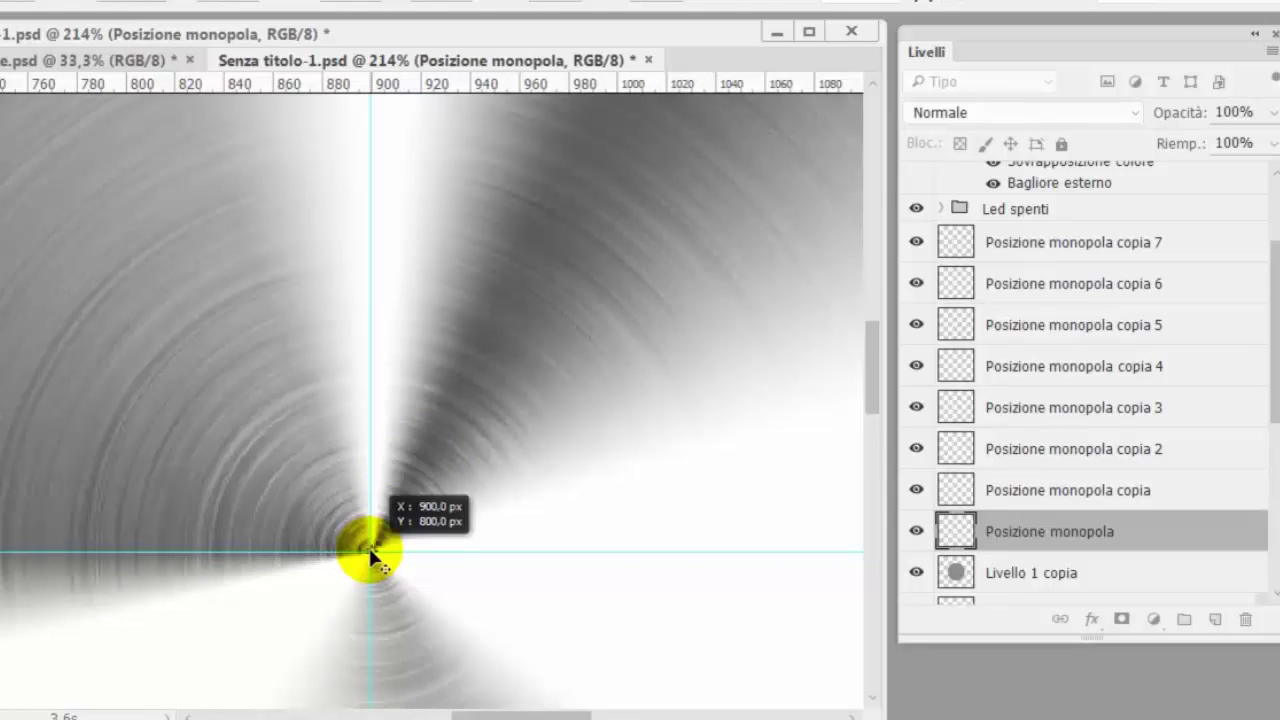
scroll(370, 552, "down", 2)
scroll(370, 552, "down", 3)
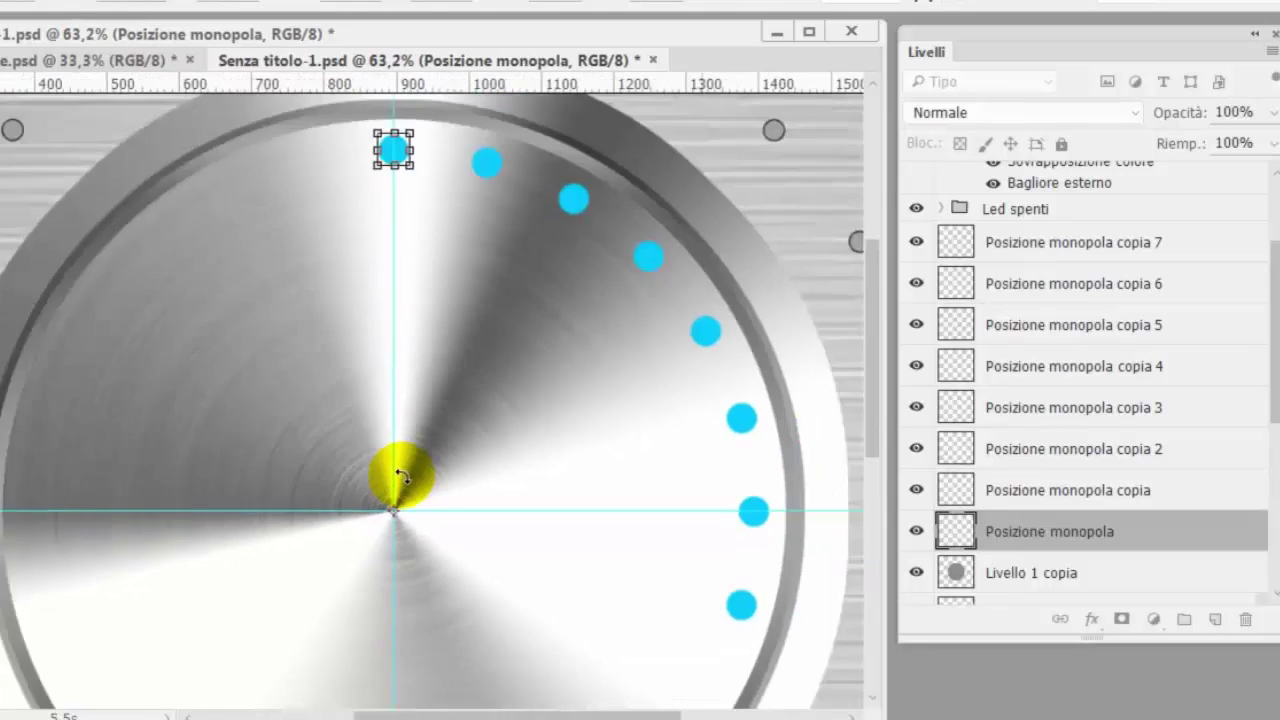
scroll(370, 552, "down", 1)
scroll(370, 552, "down", 1)
scroll(511, 515, "up", 1)
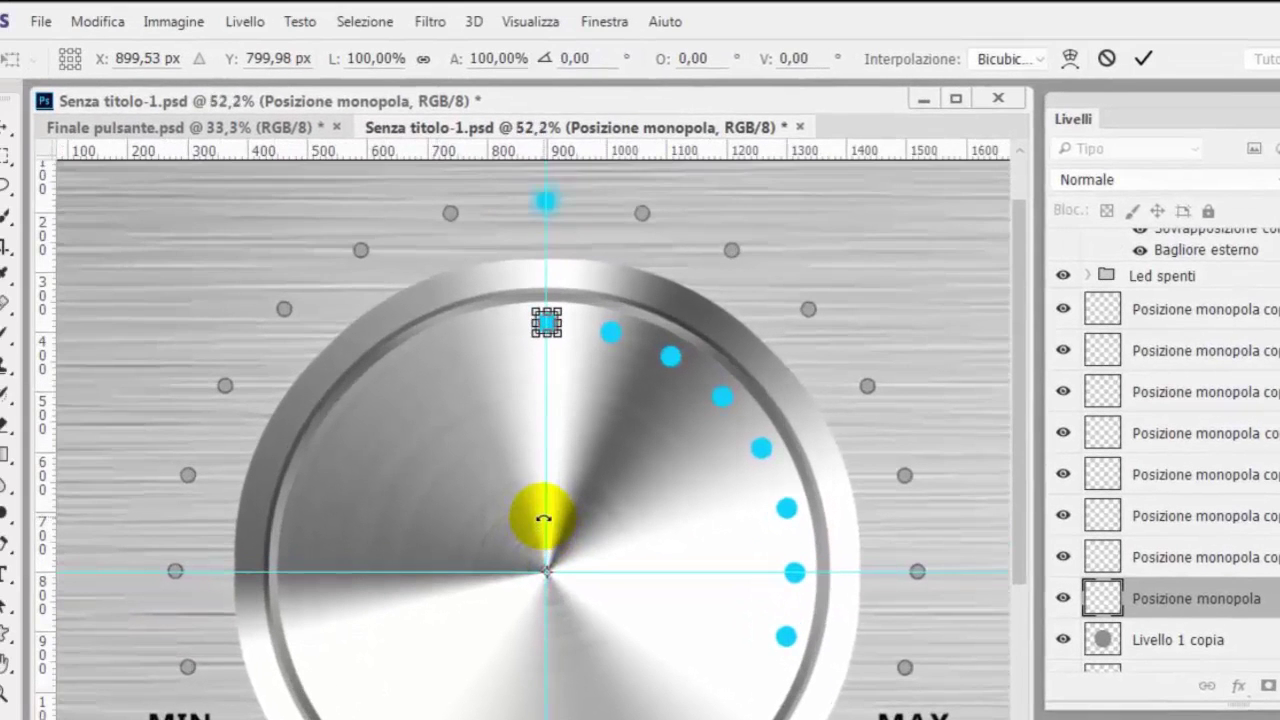
double_click(575, 58)
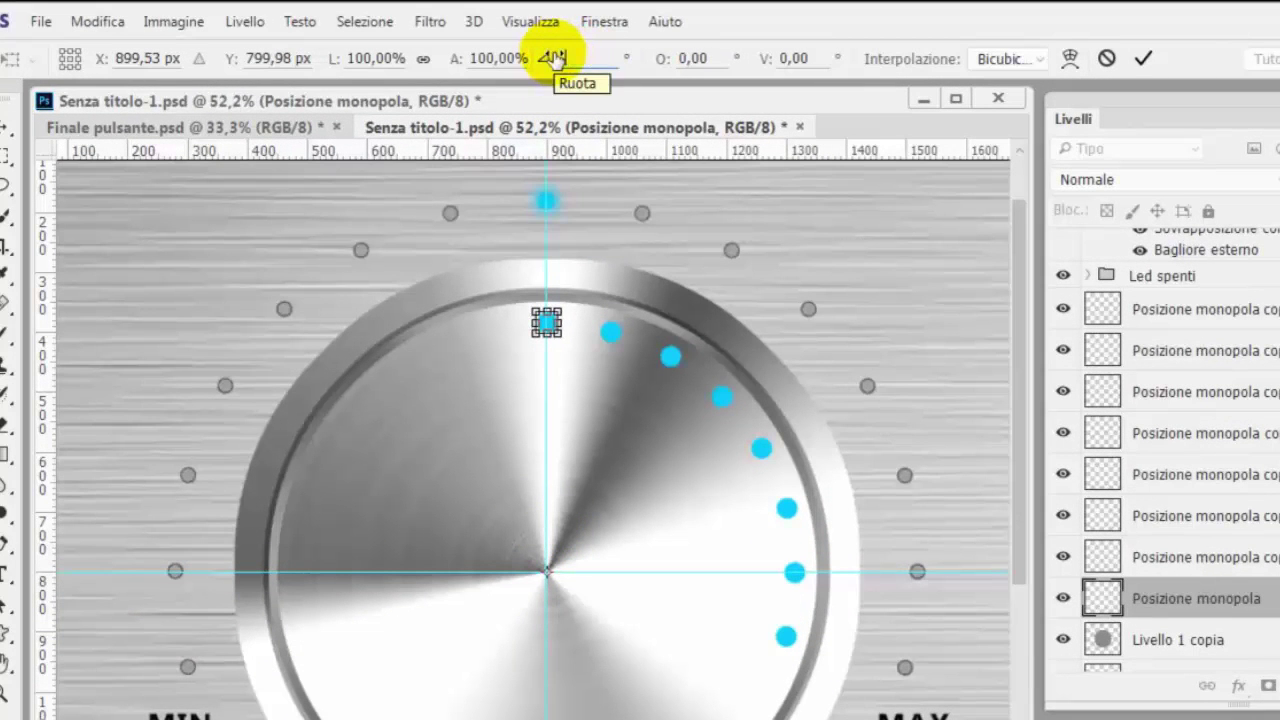
type("5")
key("Return")
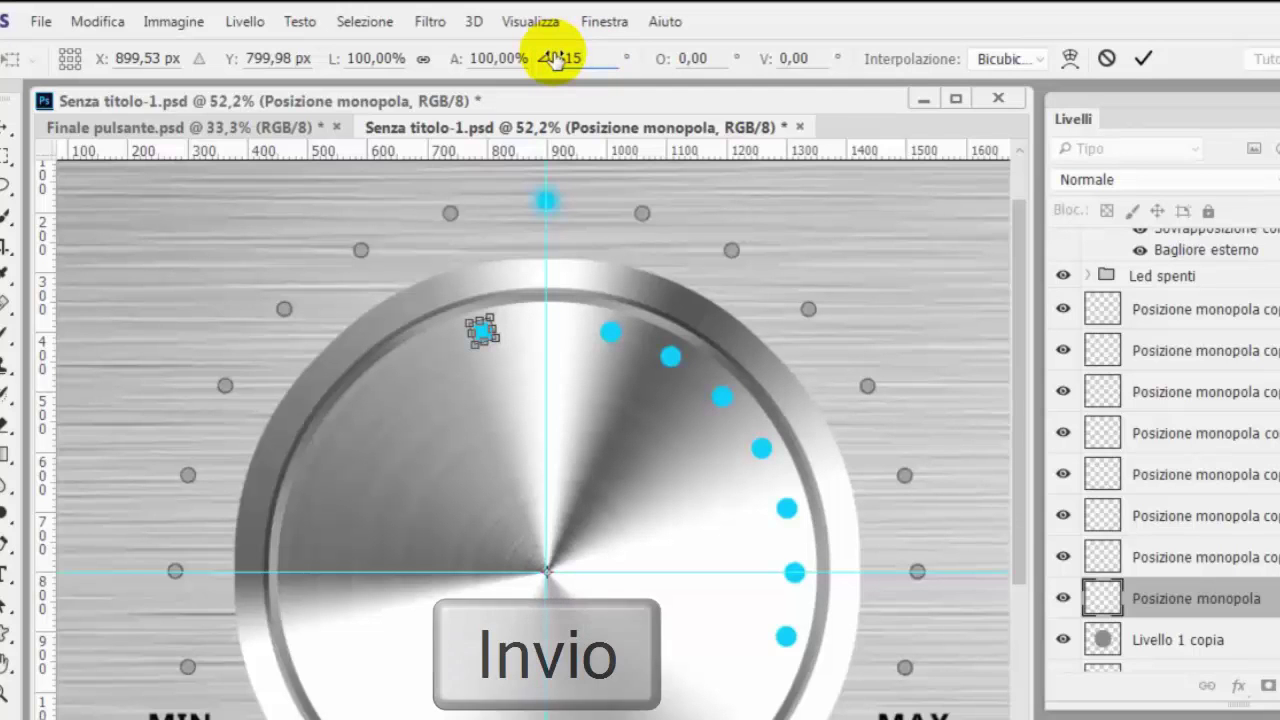
key("Return")
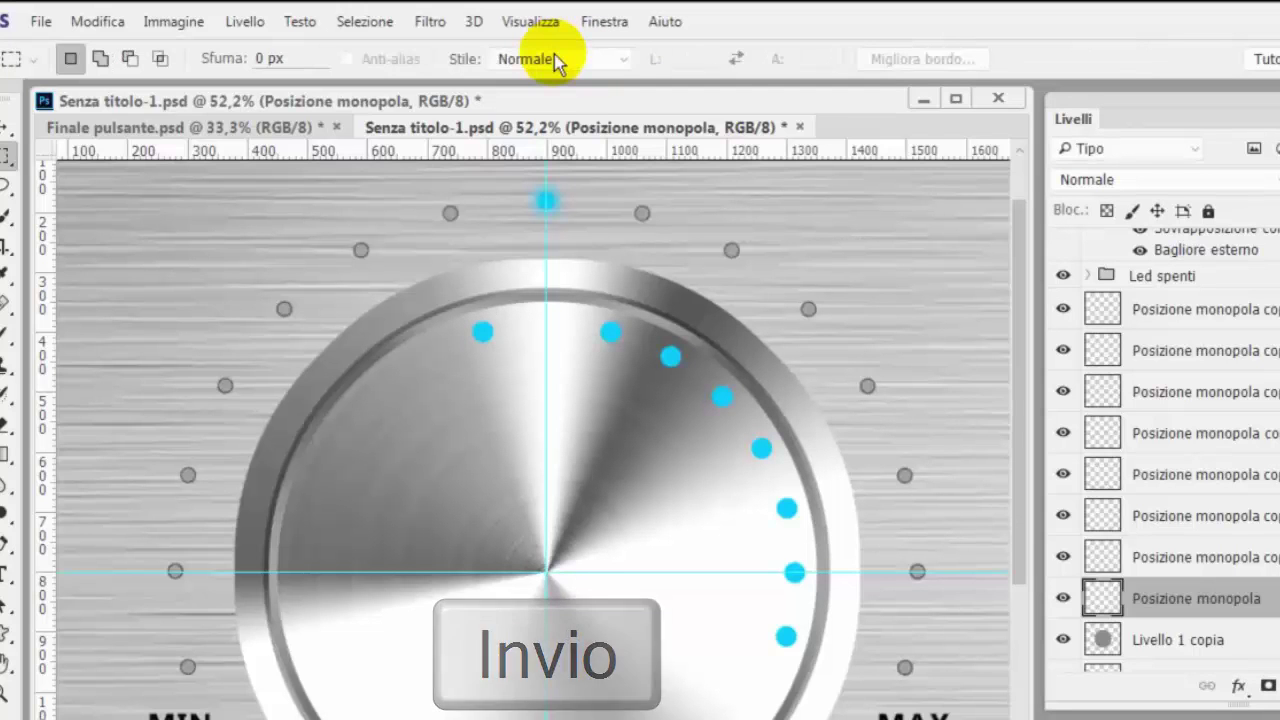
key("ctrl+alt+z")
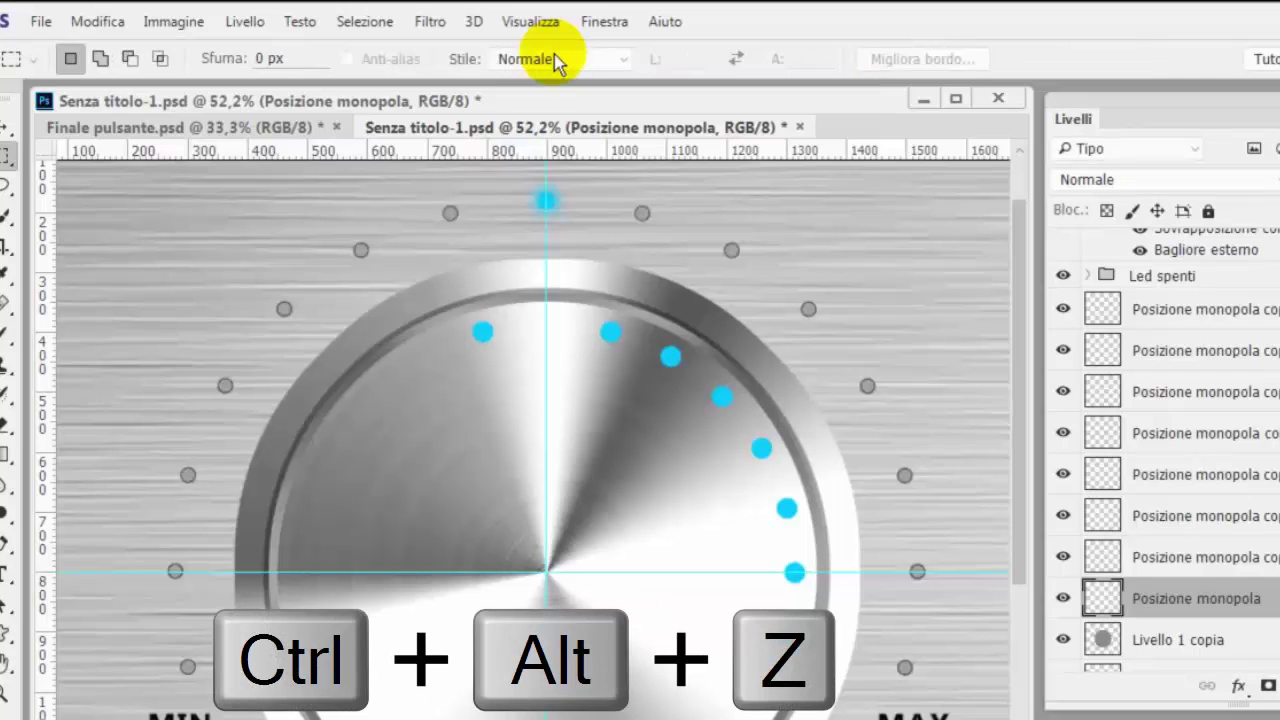
key("ctrl+alt+z")
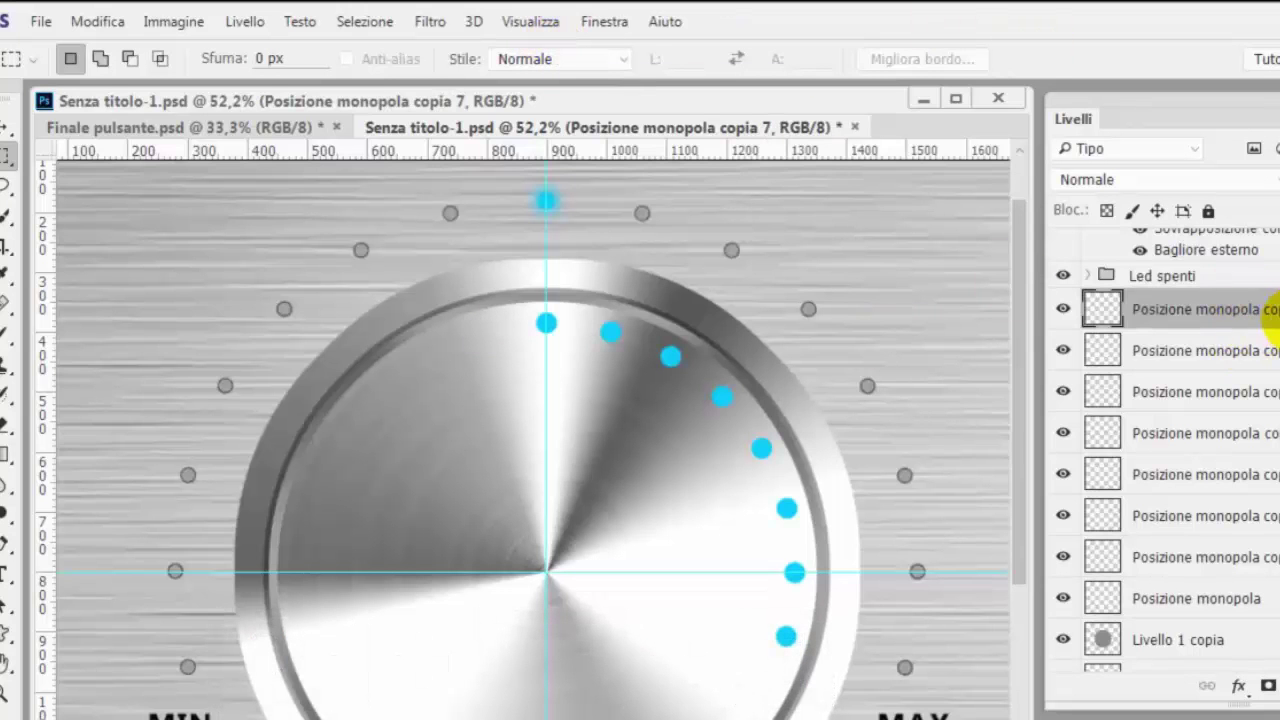
- From the original Posizione monopola layer, add rotated dot copies toward MIN up to copia 14
scroll(1160, 500, "down", 3)
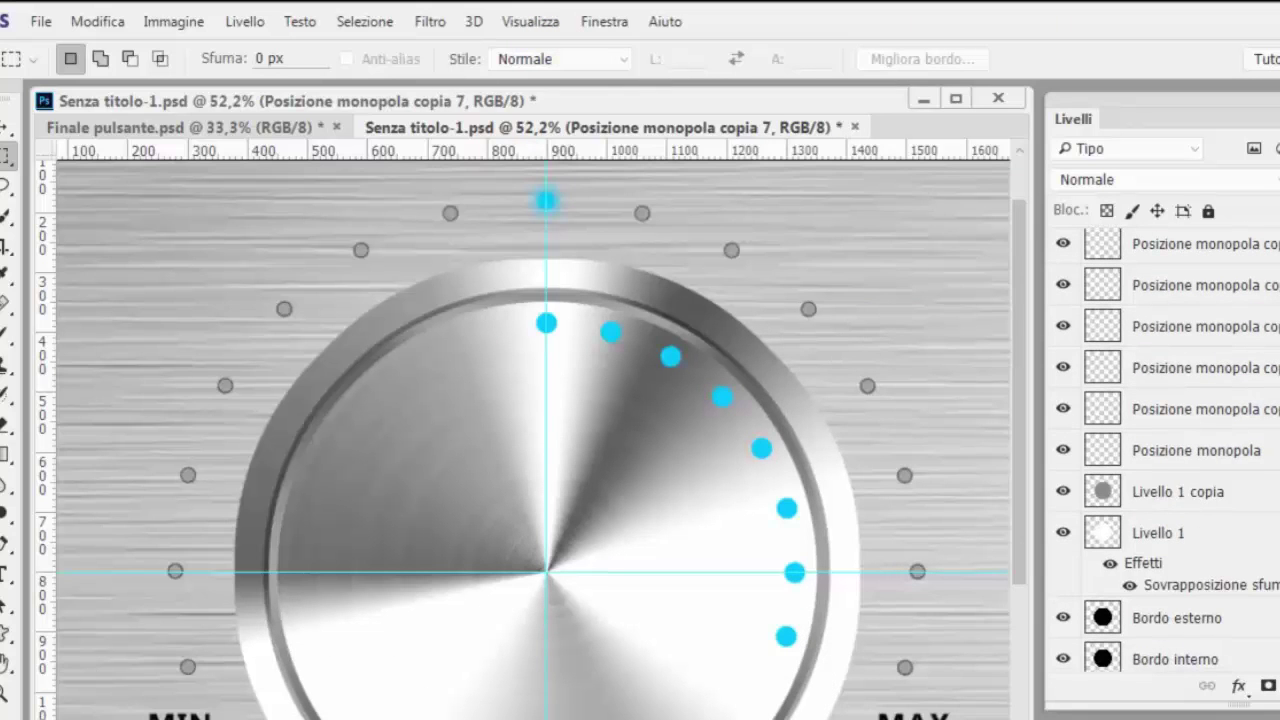
left_click(1198, 456)
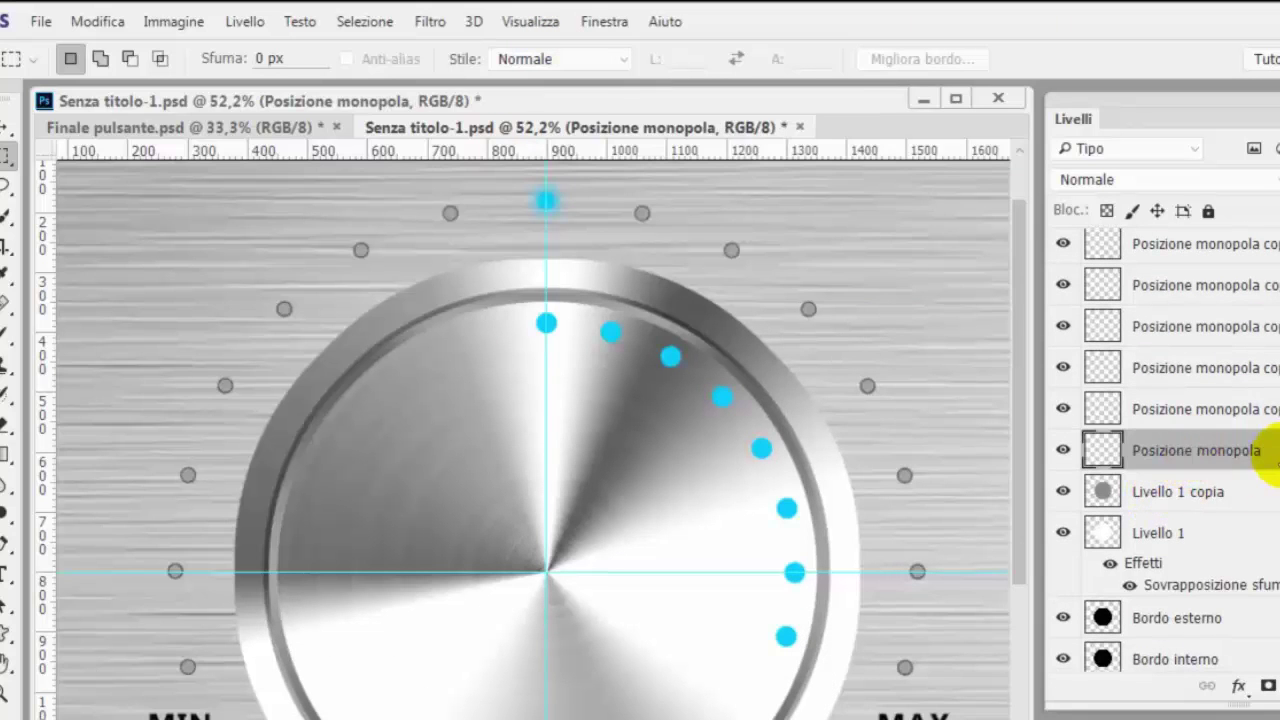
key("ctrl+shift+alt+t")
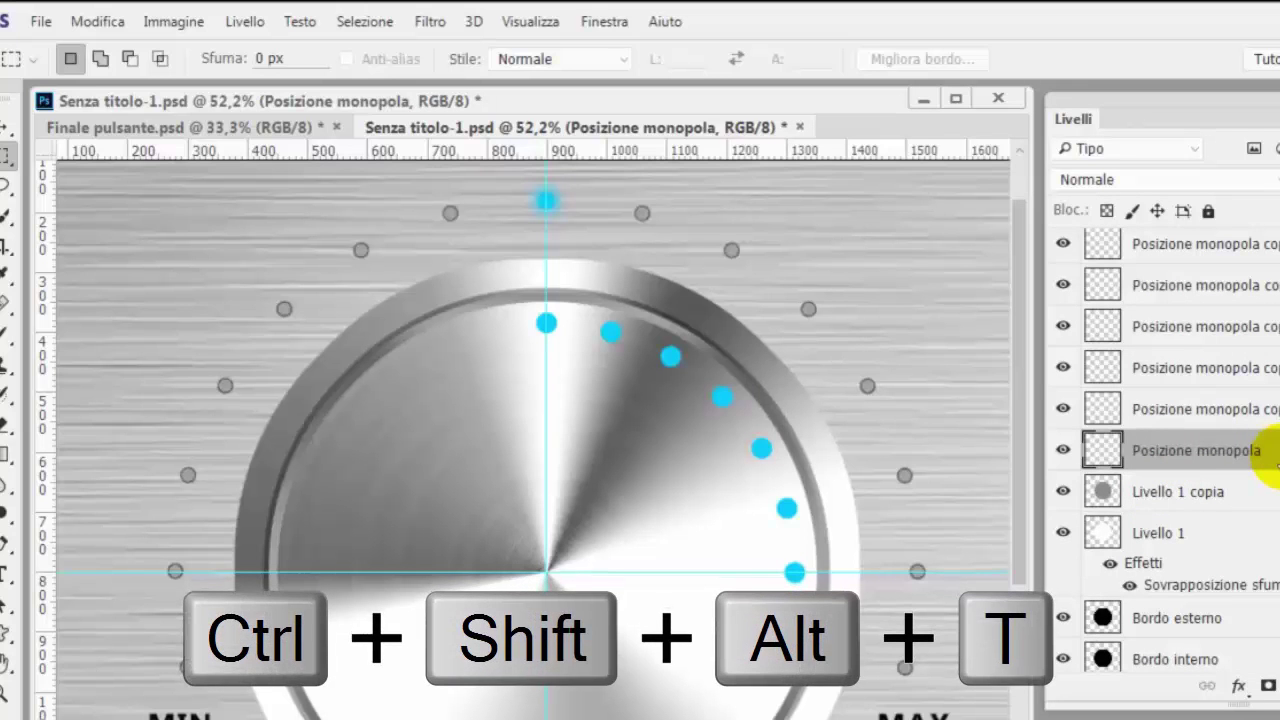
key("ctrl+shift+alt+t")
key("ctrl+shift+alt+t")
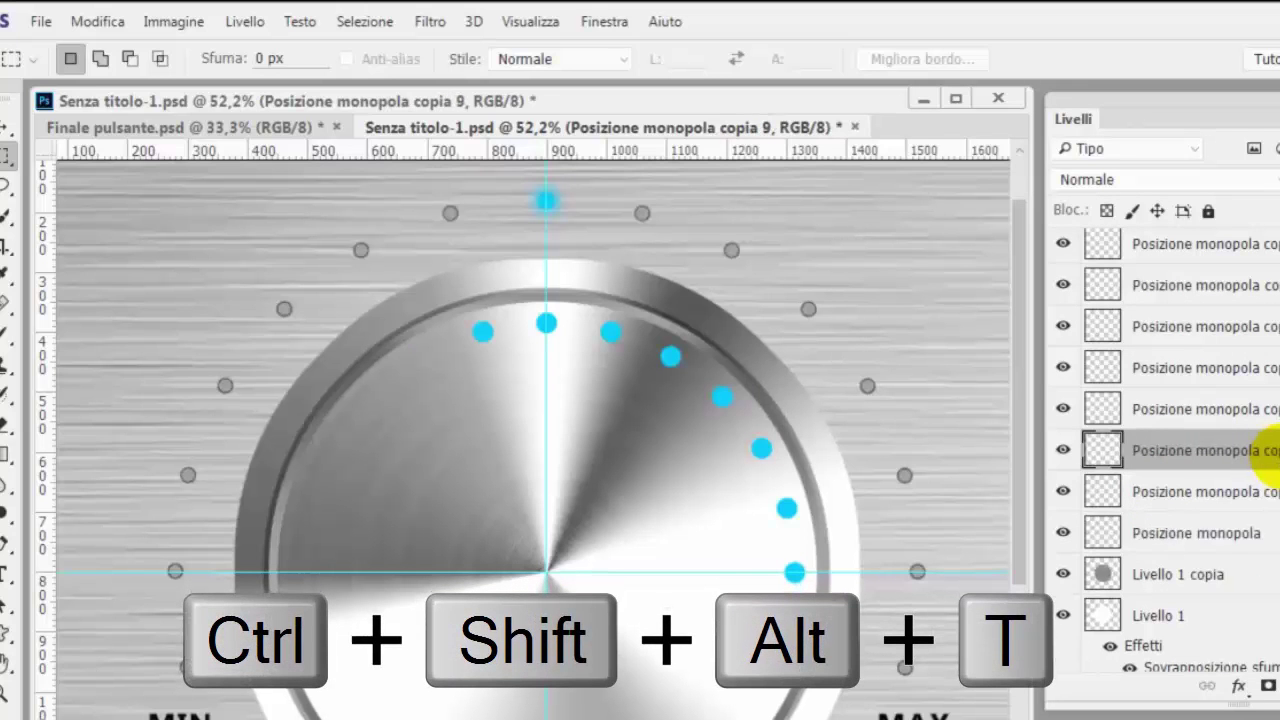
key("ctrl+shift+alt+t")
key("ctrl+shift+alt+t")
key("ctrl+shift+alt+t")
key("ctrl+shift+alt+t")
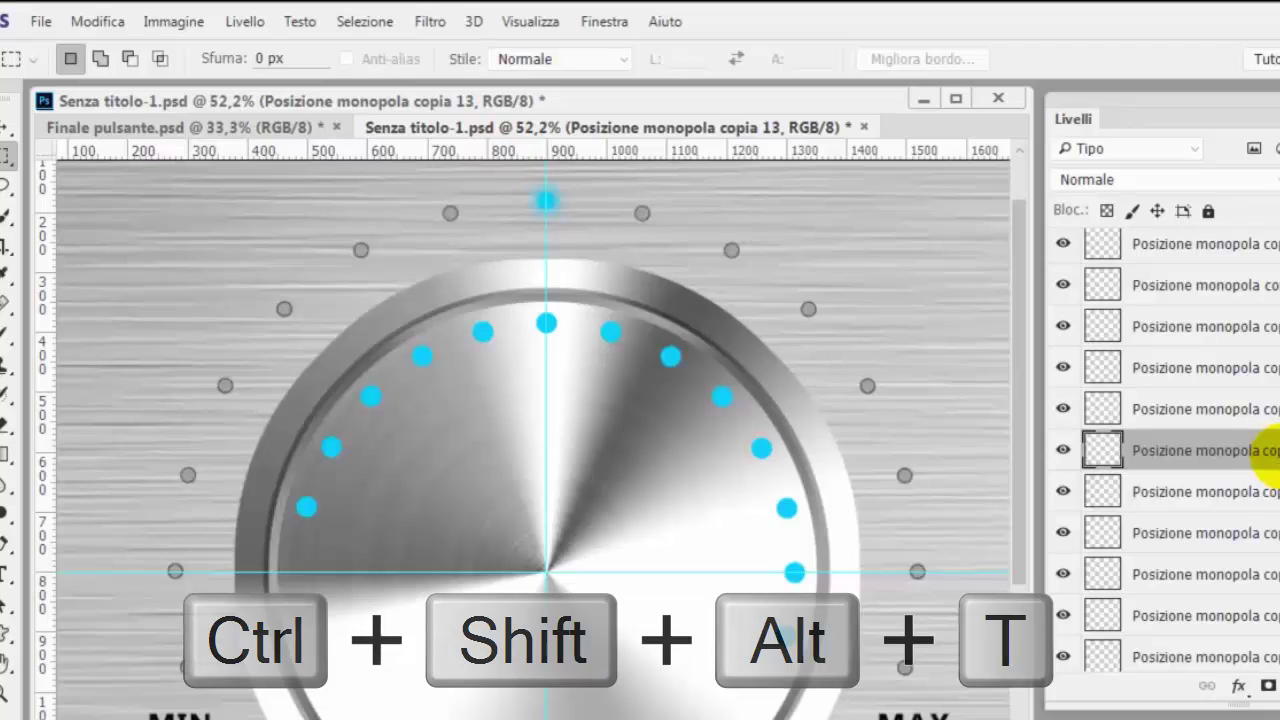
key("ctrl+shift+alt+t")
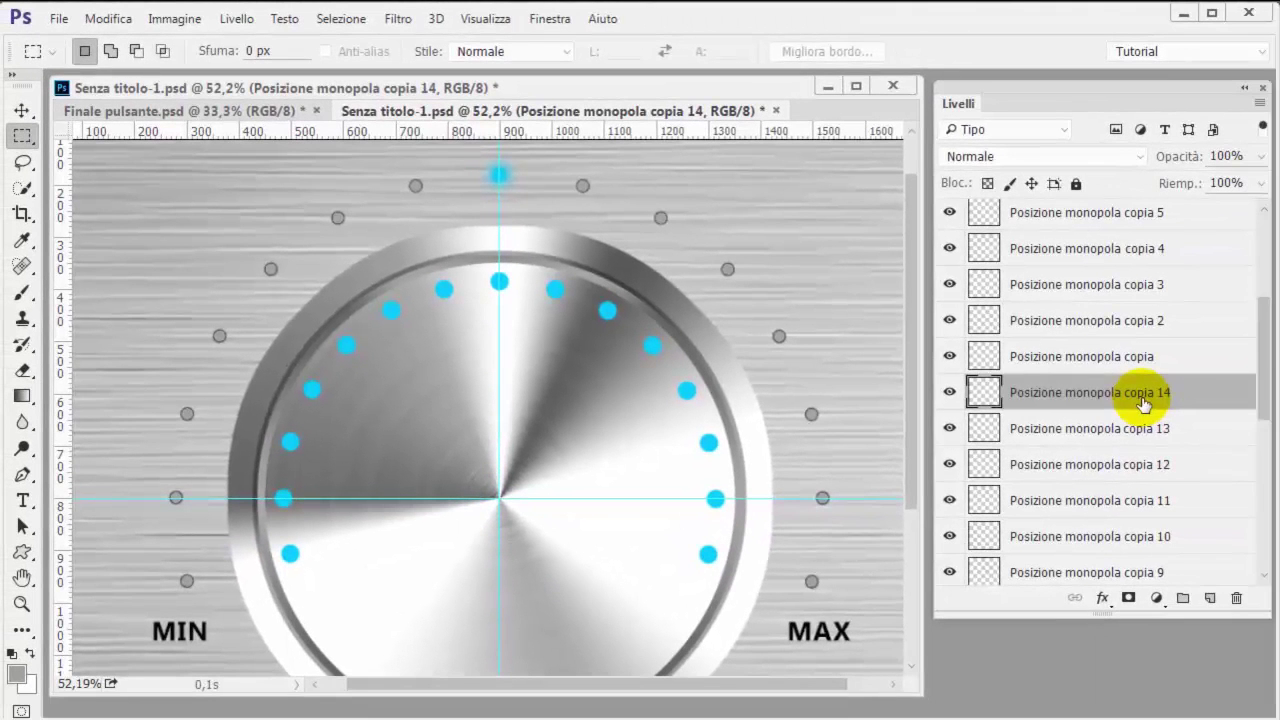
- Move layers copia 14 through copia 8 above copia 7, under Led spenti
scroll(1265, 362, "down", 1)
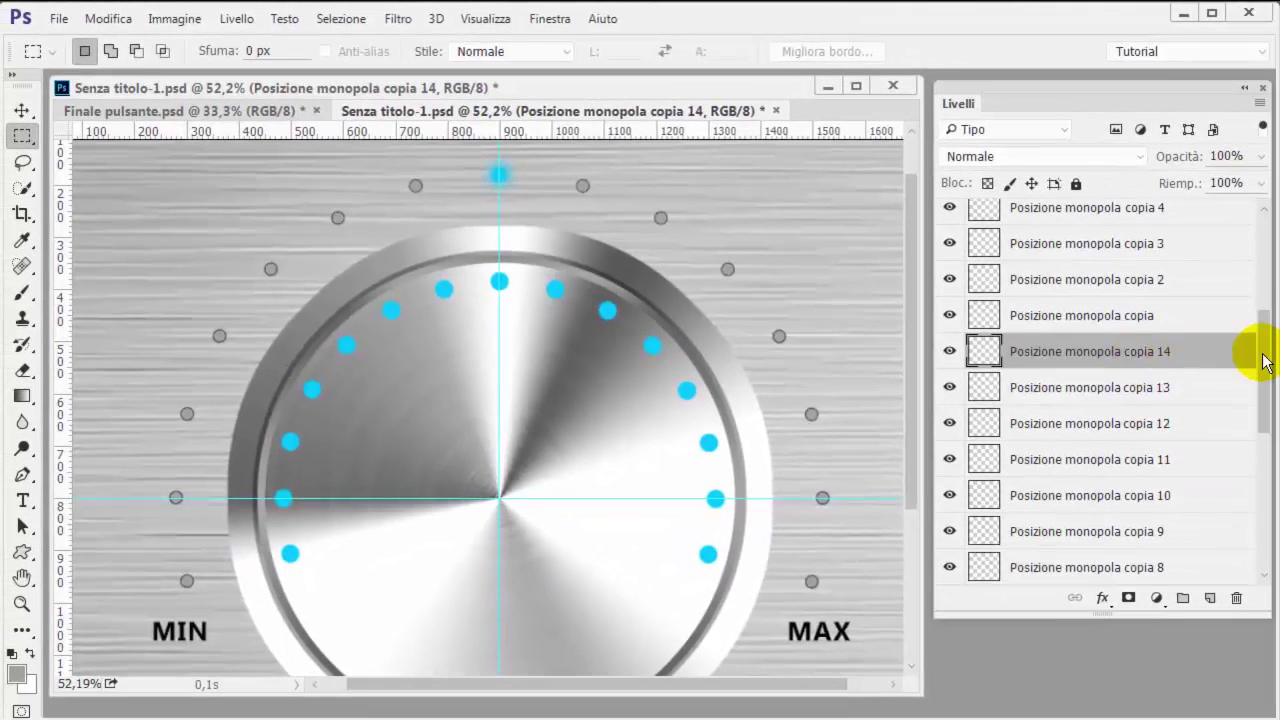
mouse_move(1265, 362)
left_mouse_down()
mouse_move(1268, 380)
mouse_move(1248, 363)
left_mouse_up()
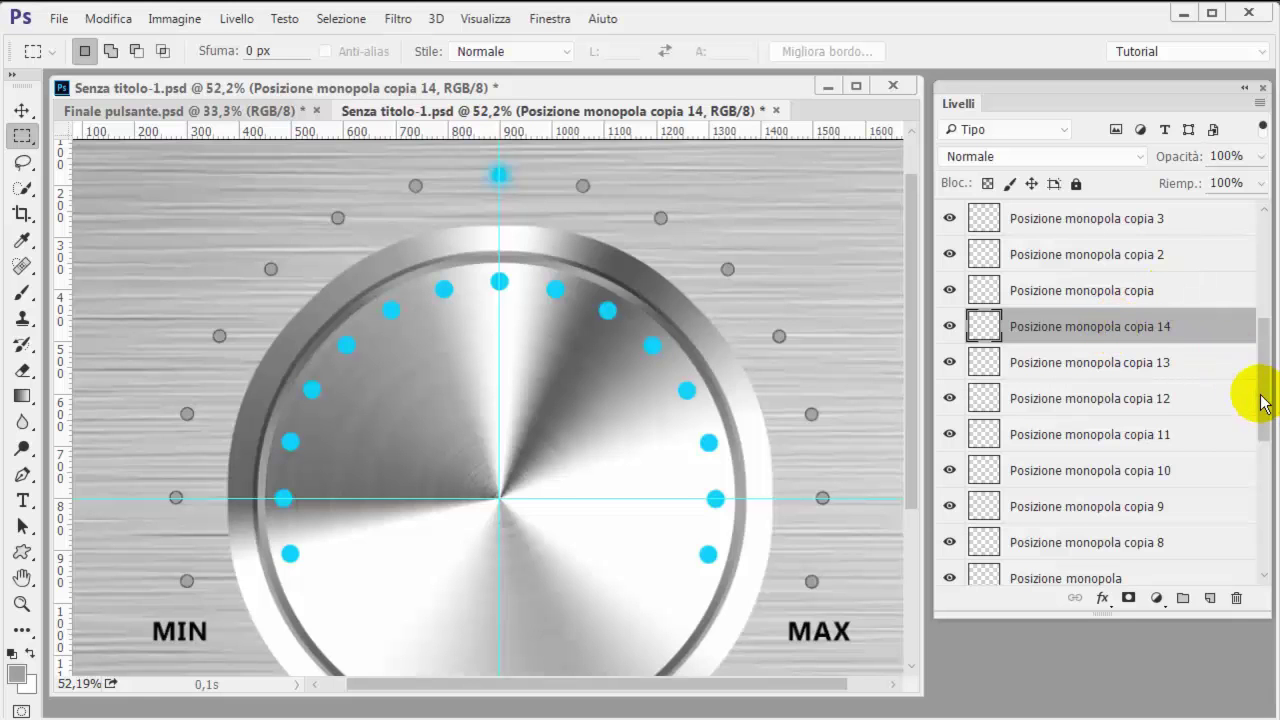
scroll(1260, 410, "down", 2)
scroll(1260, 417, "down", 1)
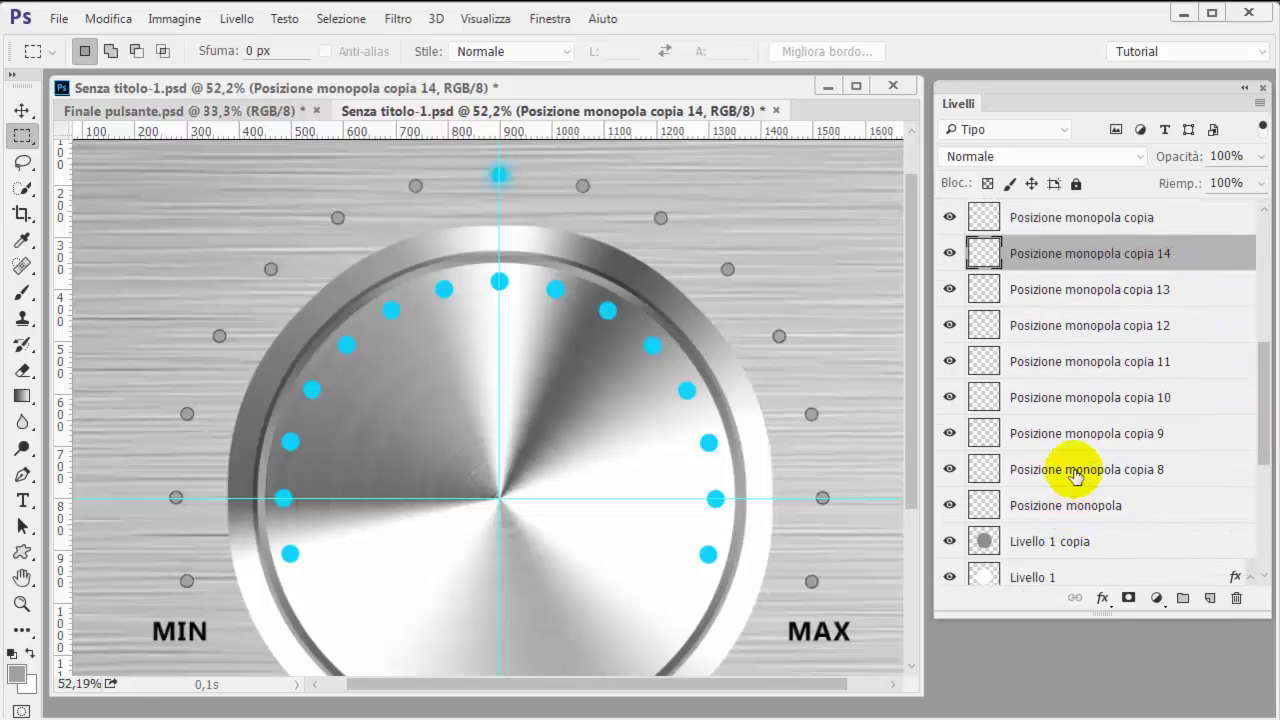
key("shift")
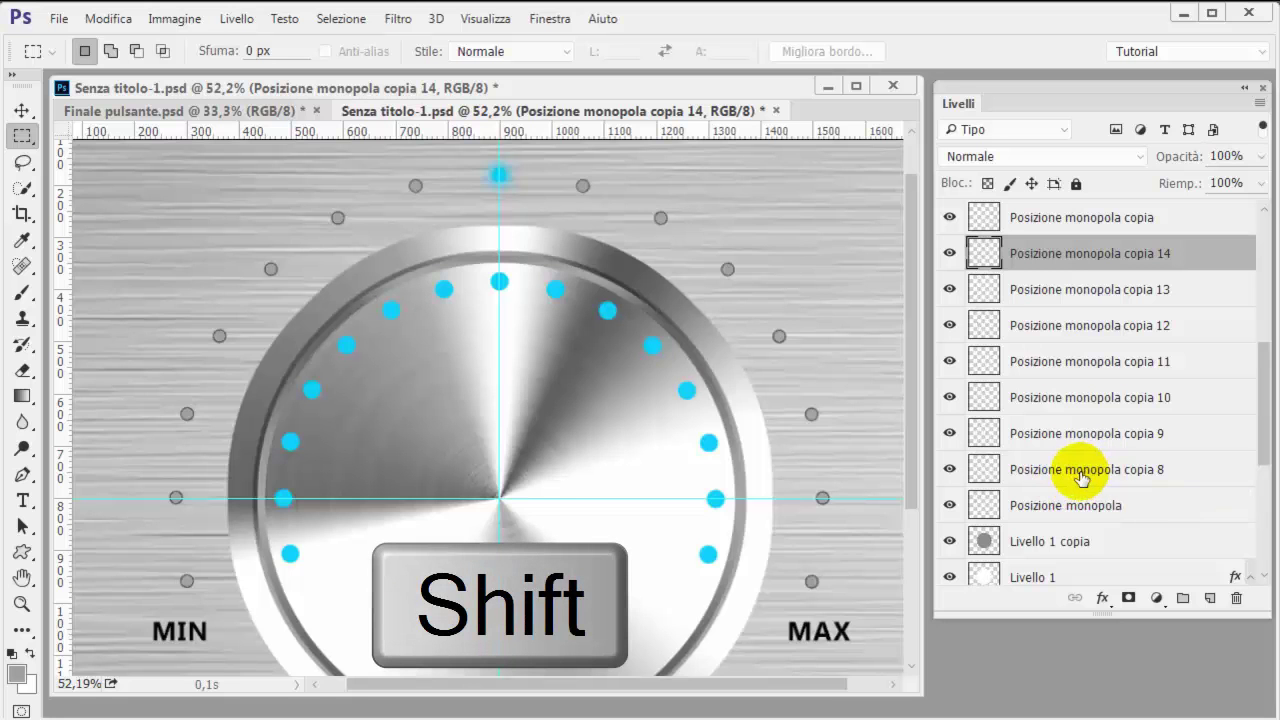
left_click(1080, 478, "shift")
left_click_drag(1257, 432, 1257, 337)
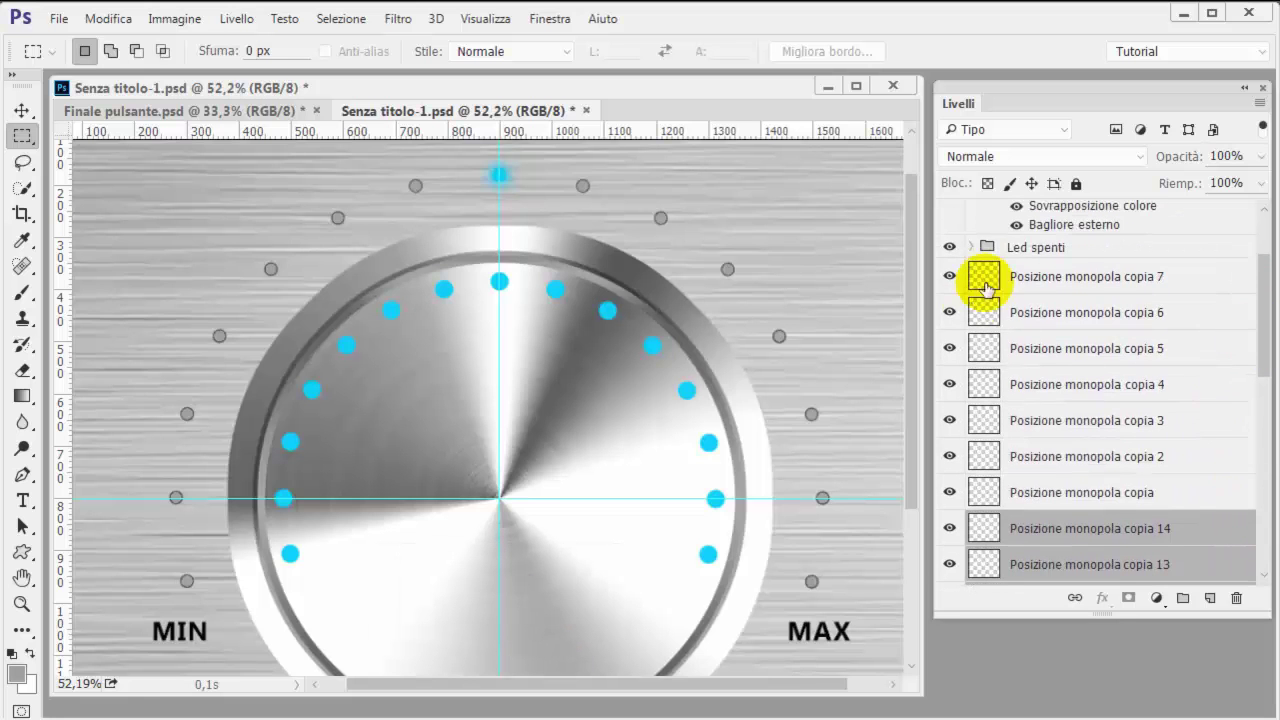
left_click_drag(1060, 528, 1072, 270)
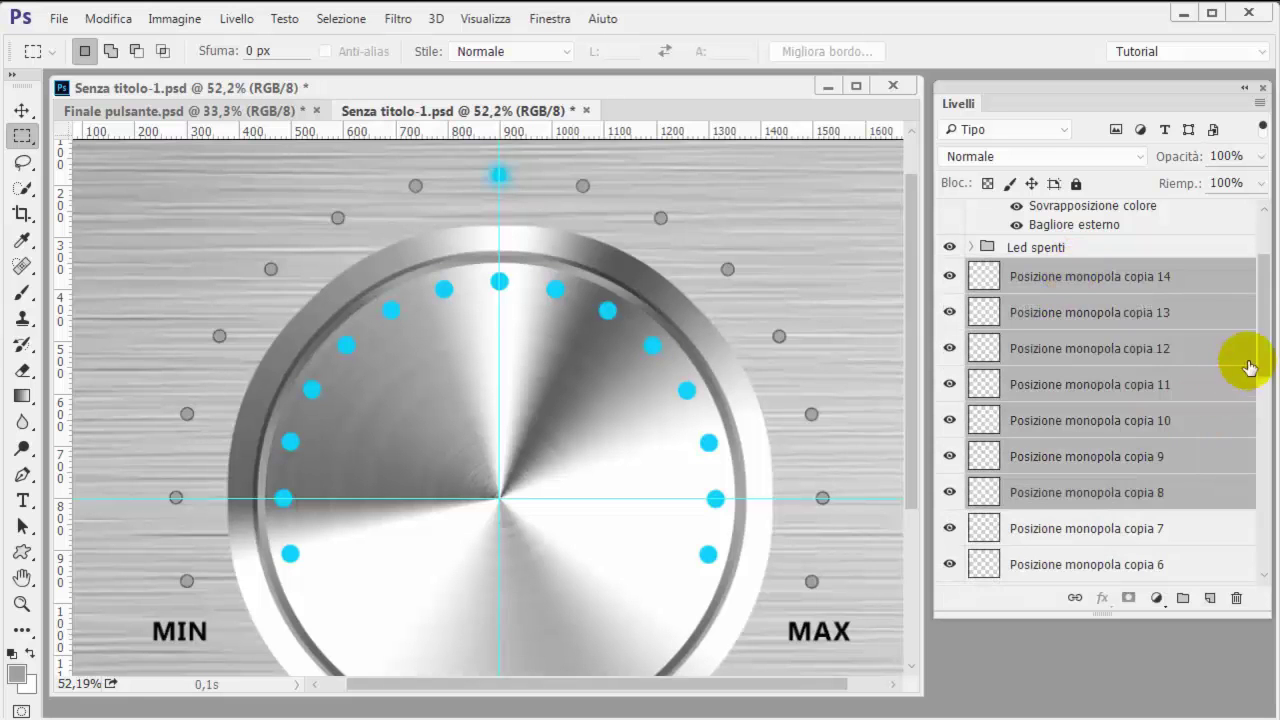
- Select all dot layers from copia 14 down to Posizione monopola
scroll(1262, 370, "down", 1)
scroll(1262, 380, "down", 4)
scroll(1250, 430, "down", 4)
scroll(1250, 435, "up", 2)
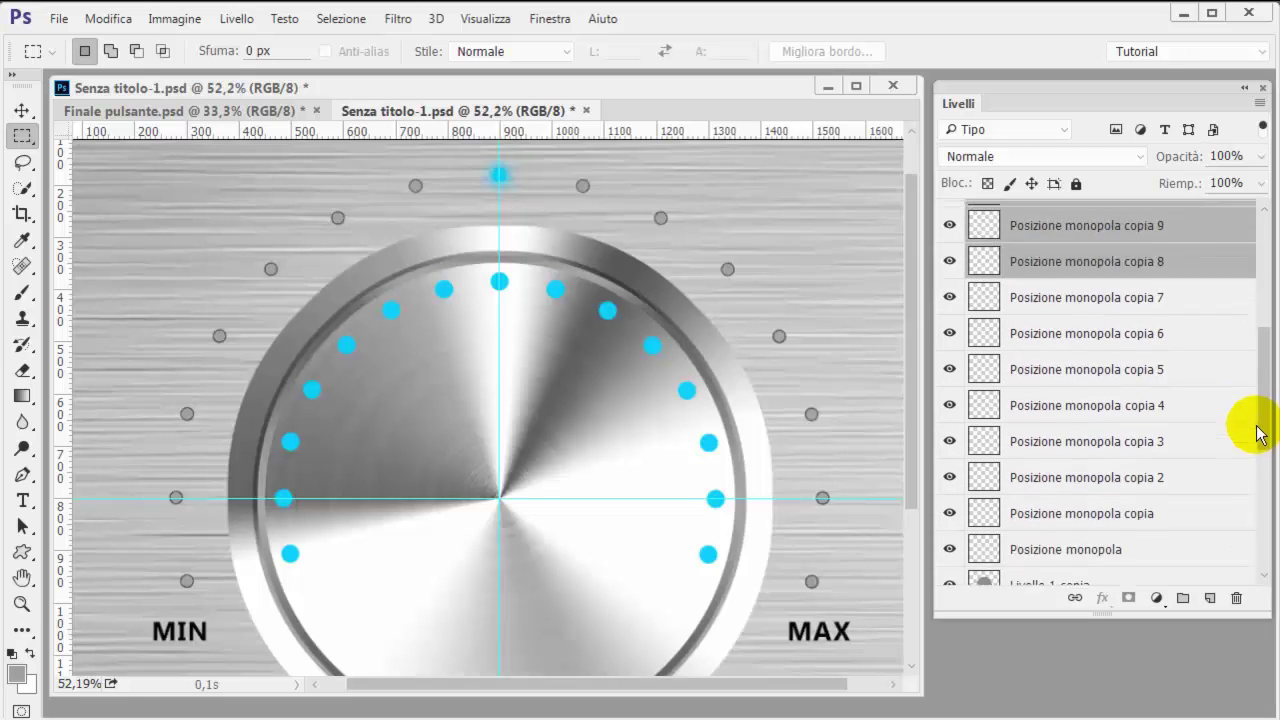
scroll(1255, 415, "up", 2)
scroll(1258, 405, "down", 1)
scroll(1258, 395, "up", 1)
scroll(1258, 370, "up", 4)
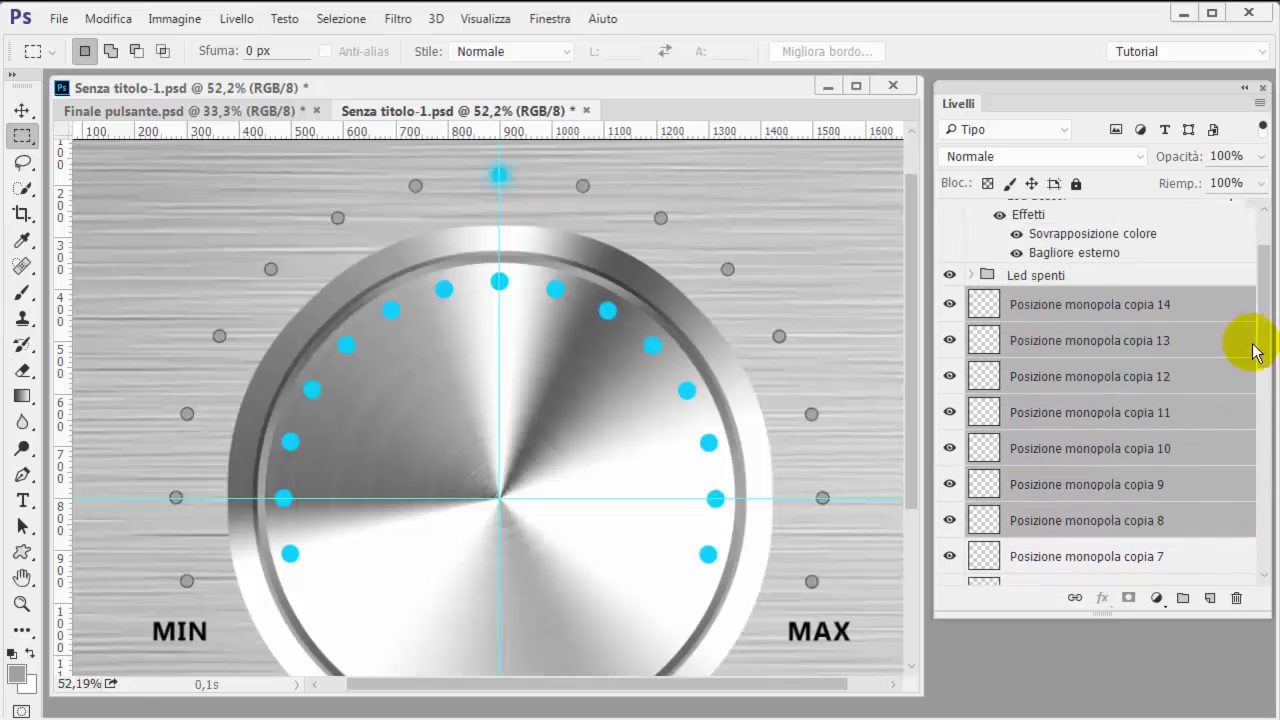
left_click(1083, 298)
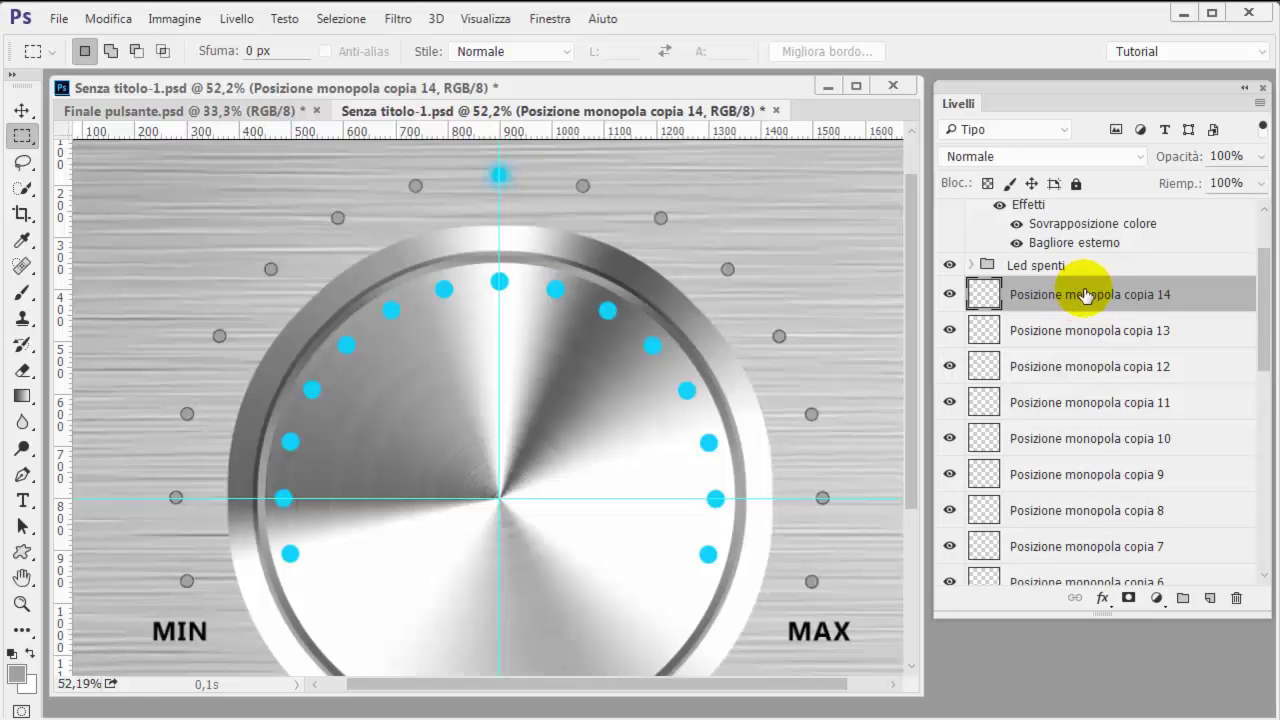
left_click_drag(1260, 318, 1255, 436)
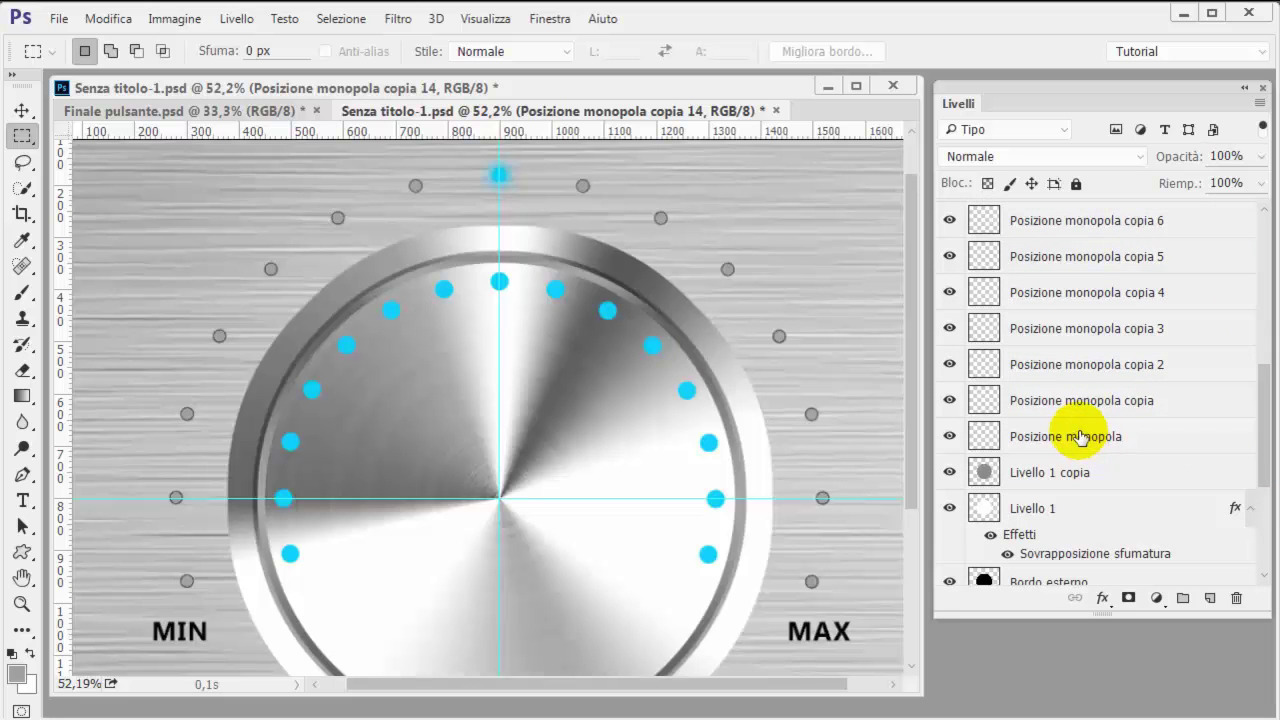
left_click(1080, 436, "shift")
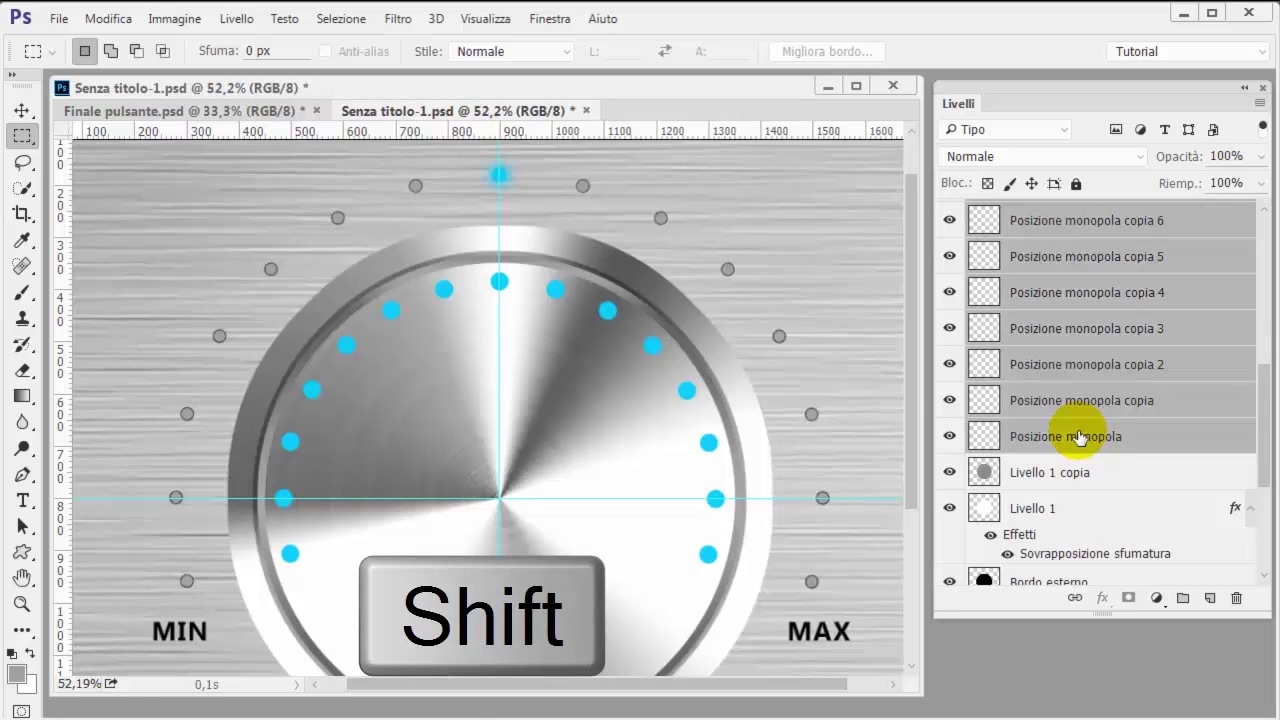
- Group the selected dot layers and rename Gruppo 1, accidentally typed as pOSIZIONE mONOPOLA
key("ctrl+g")
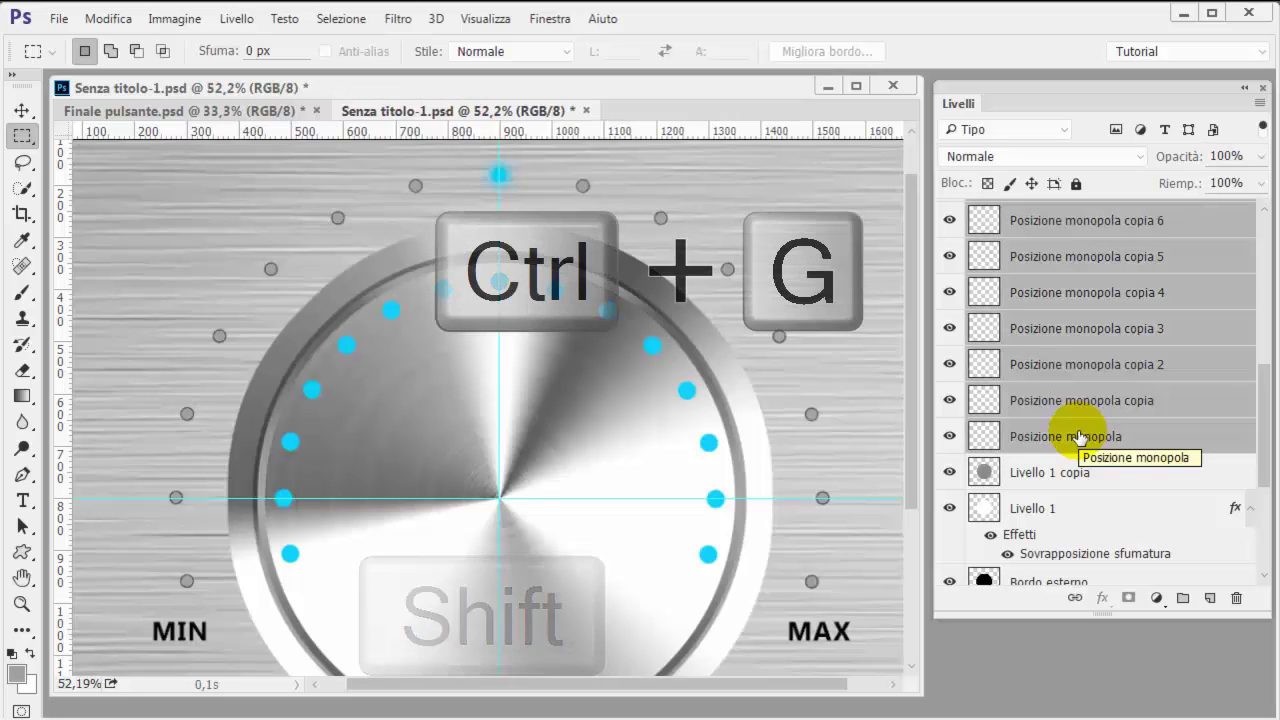
key("ctrl+g")
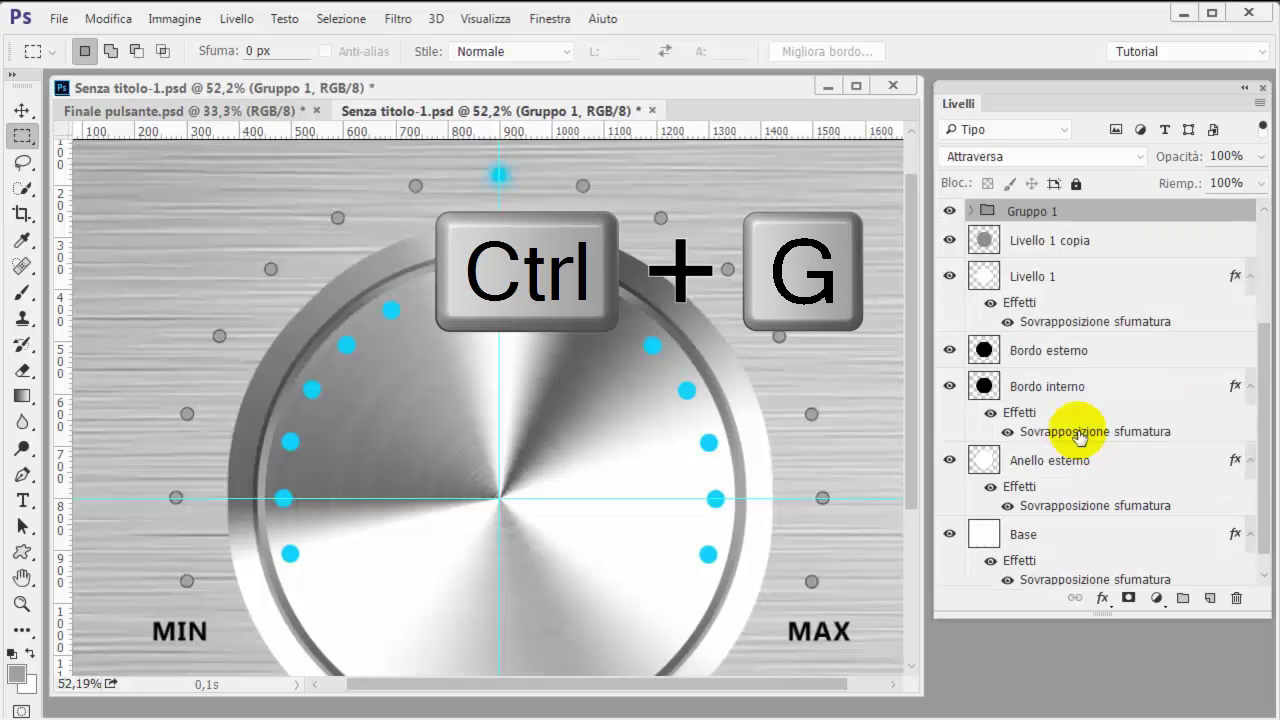
left_click_drag(1262, 410, 1262, 355)
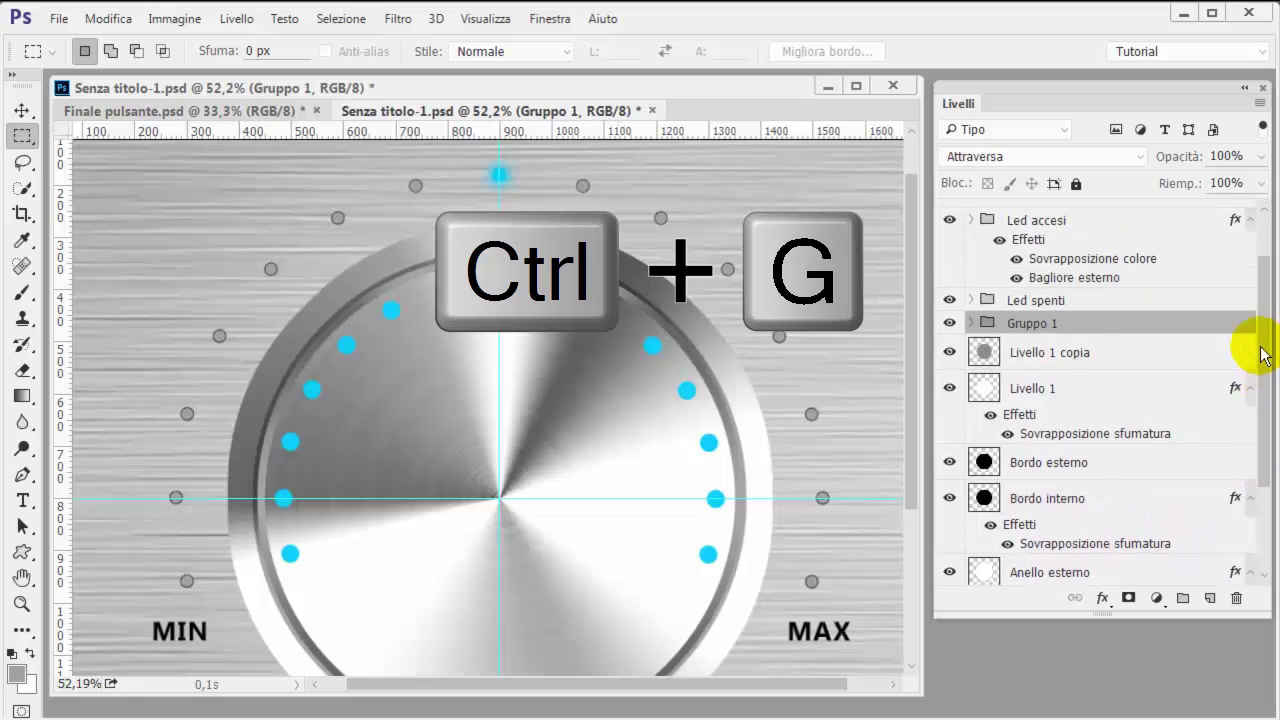
double_click(1040, 326)
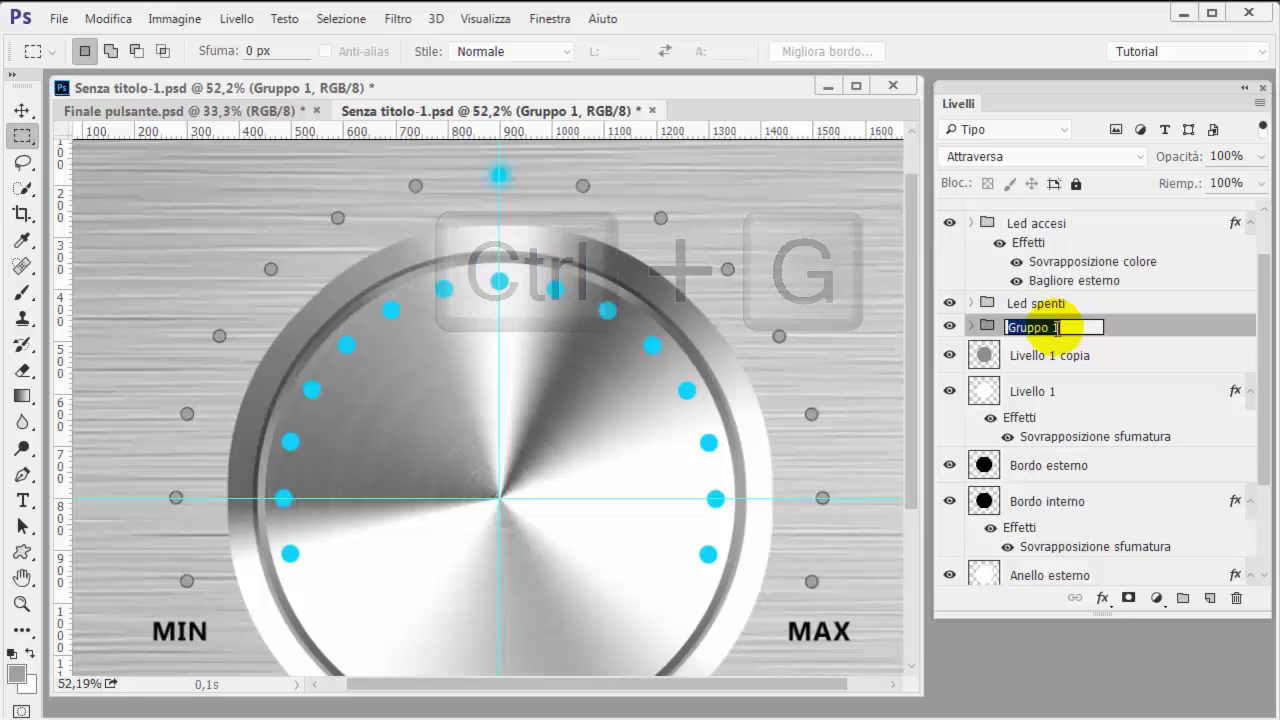
type("pOSIZIONE mONOPOLA")
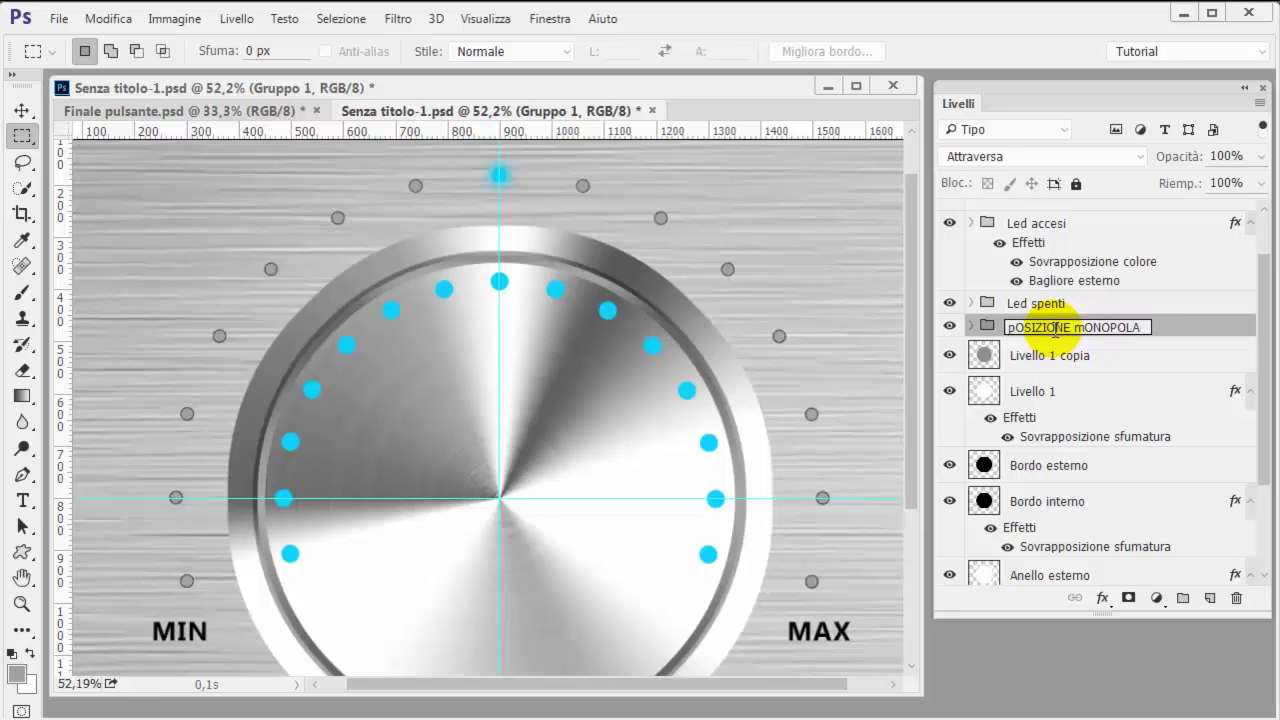
left_click(1120, 355)
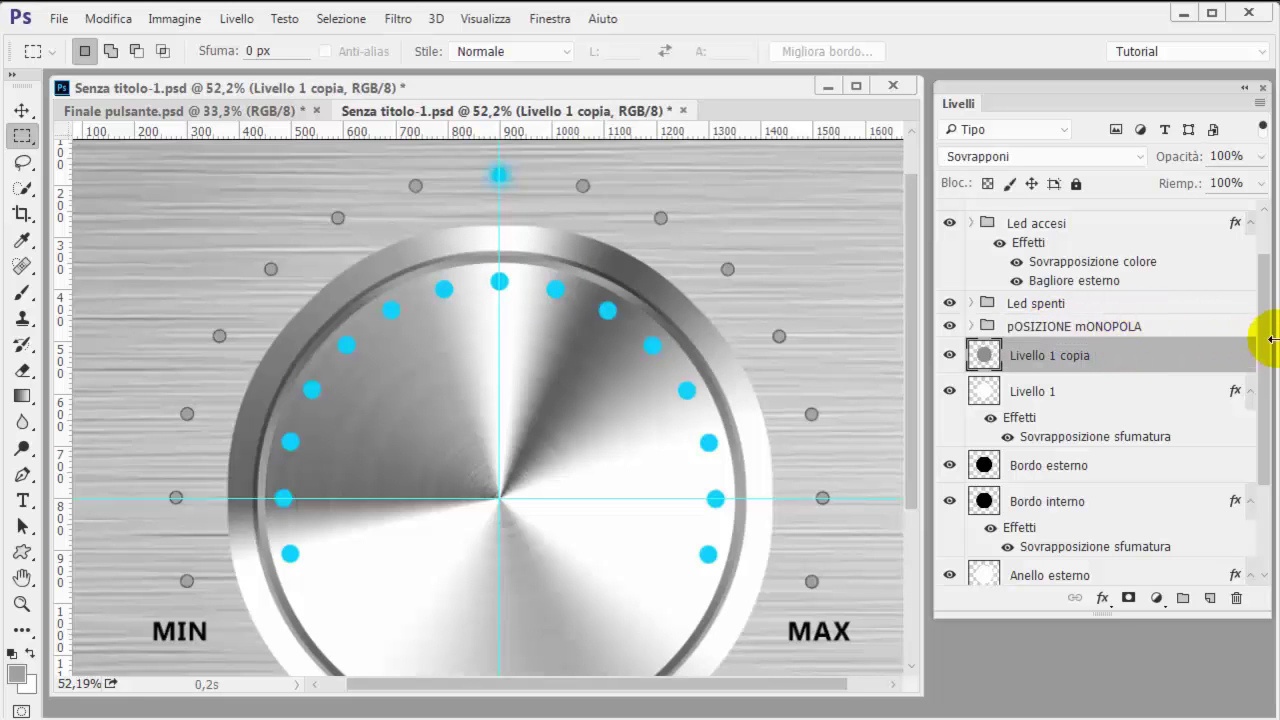
- Correct the group's name capitalization to Posizione Monopola
scroll(1249, 323, "up", 1)
scroll(1249, 323, "up", 1)
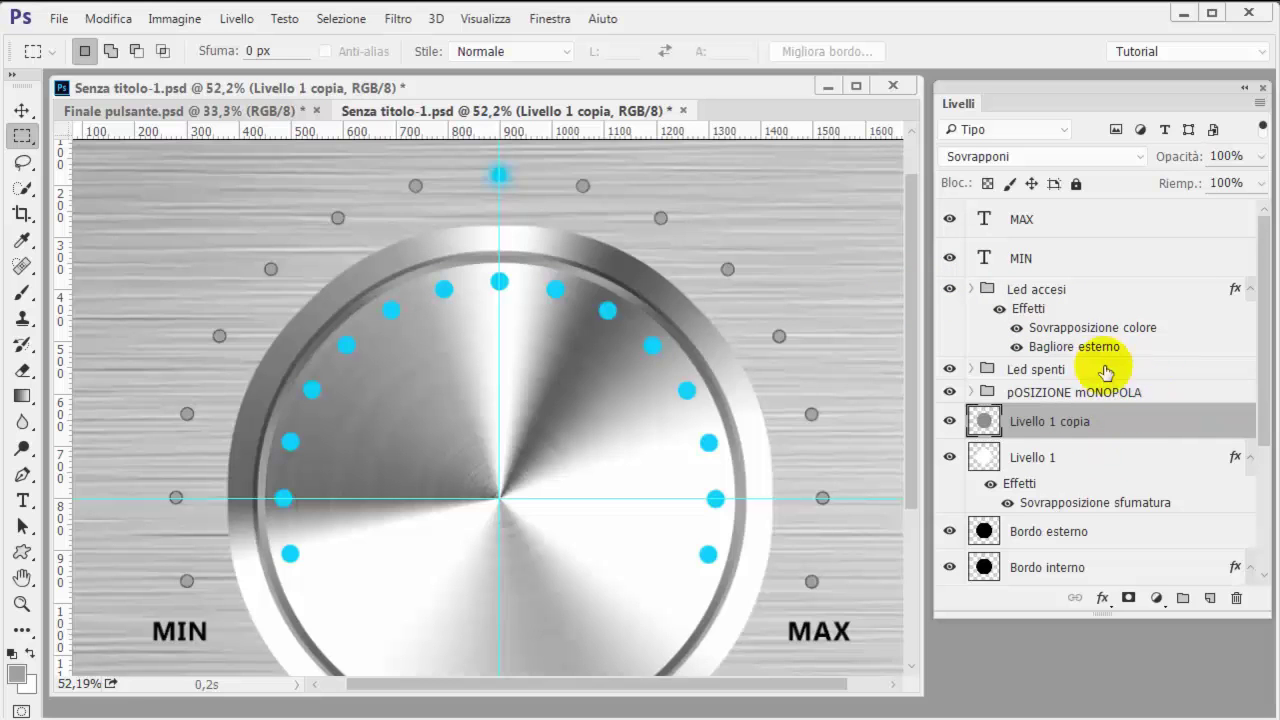
left_click(1120, 392)
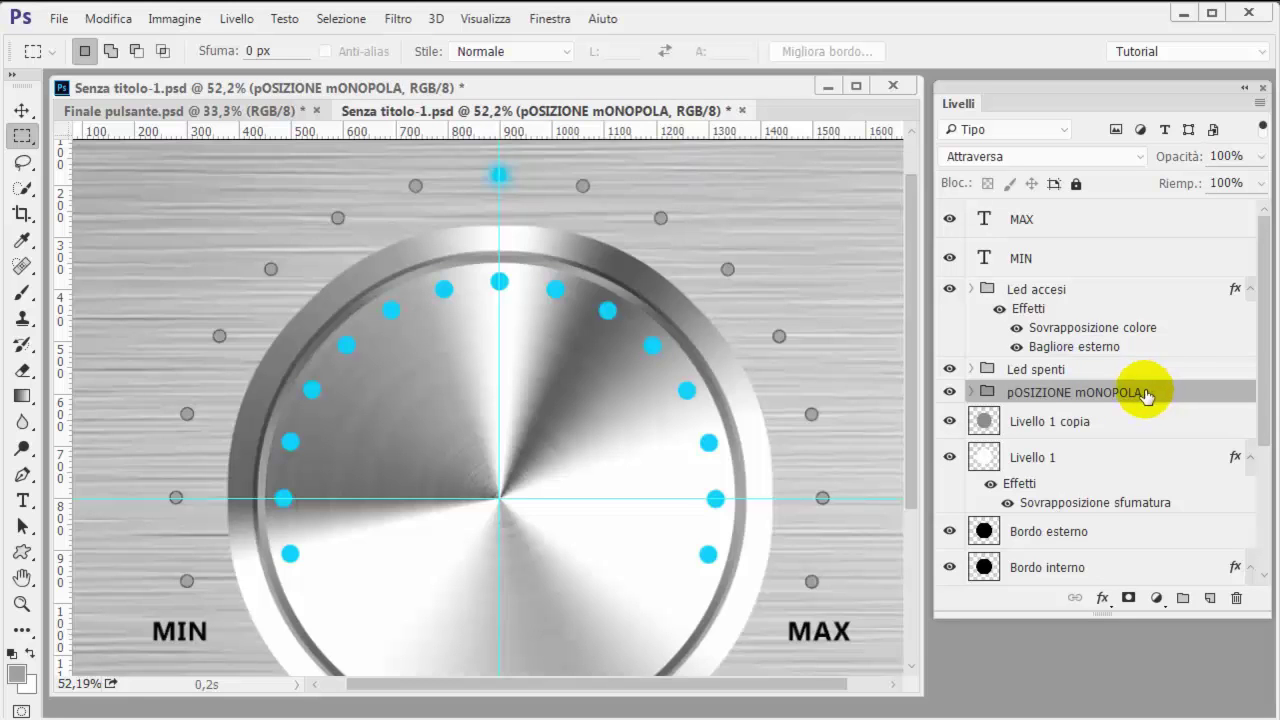
double_click(1140, 393)
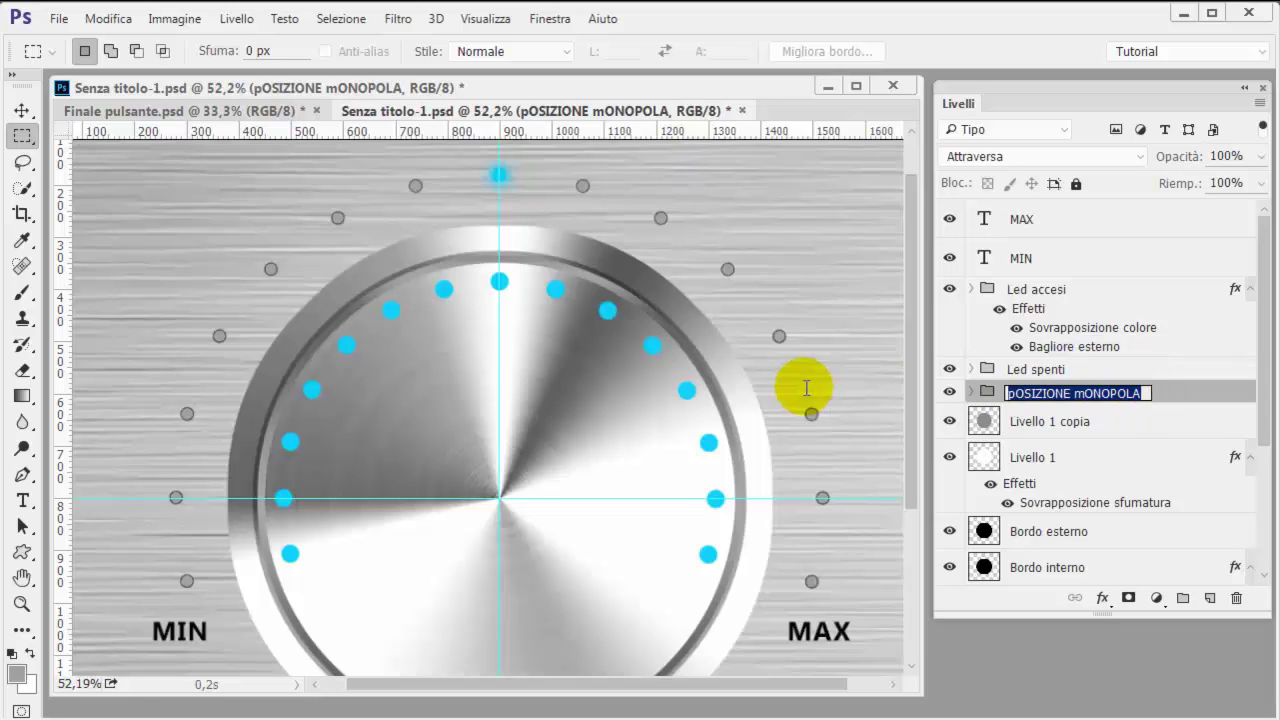
type("P")
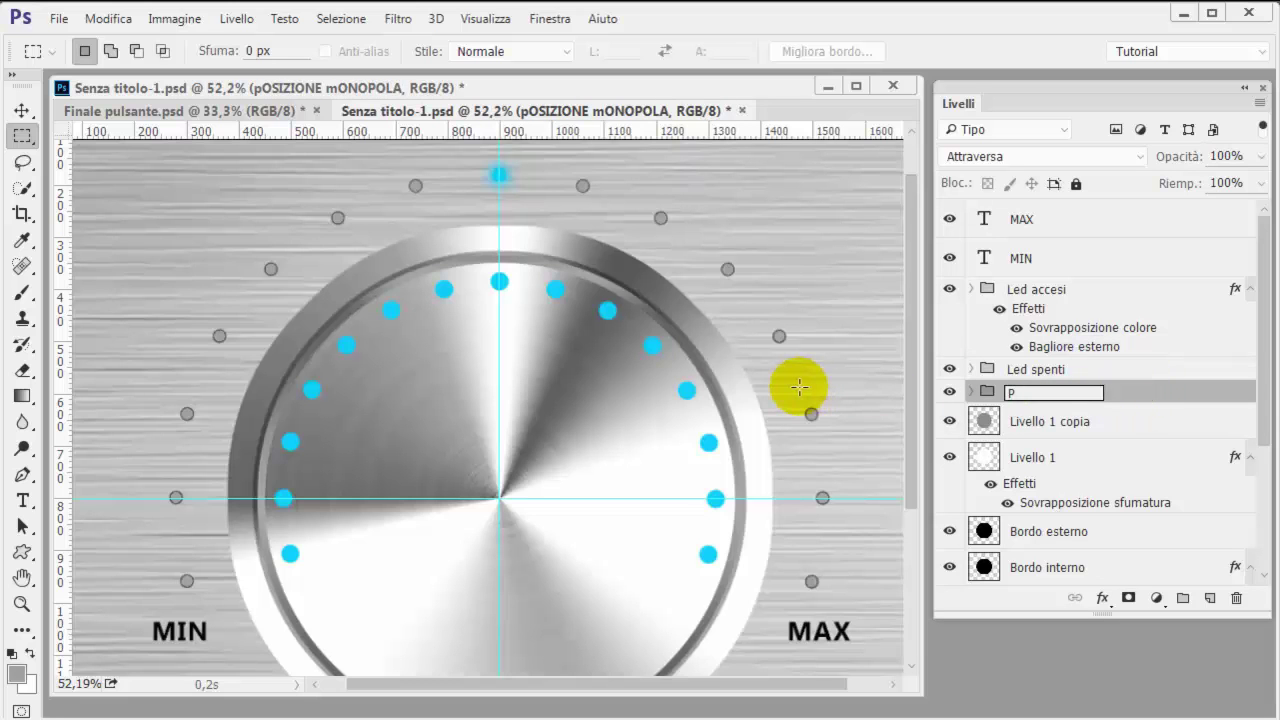
type("osizione Monopola")
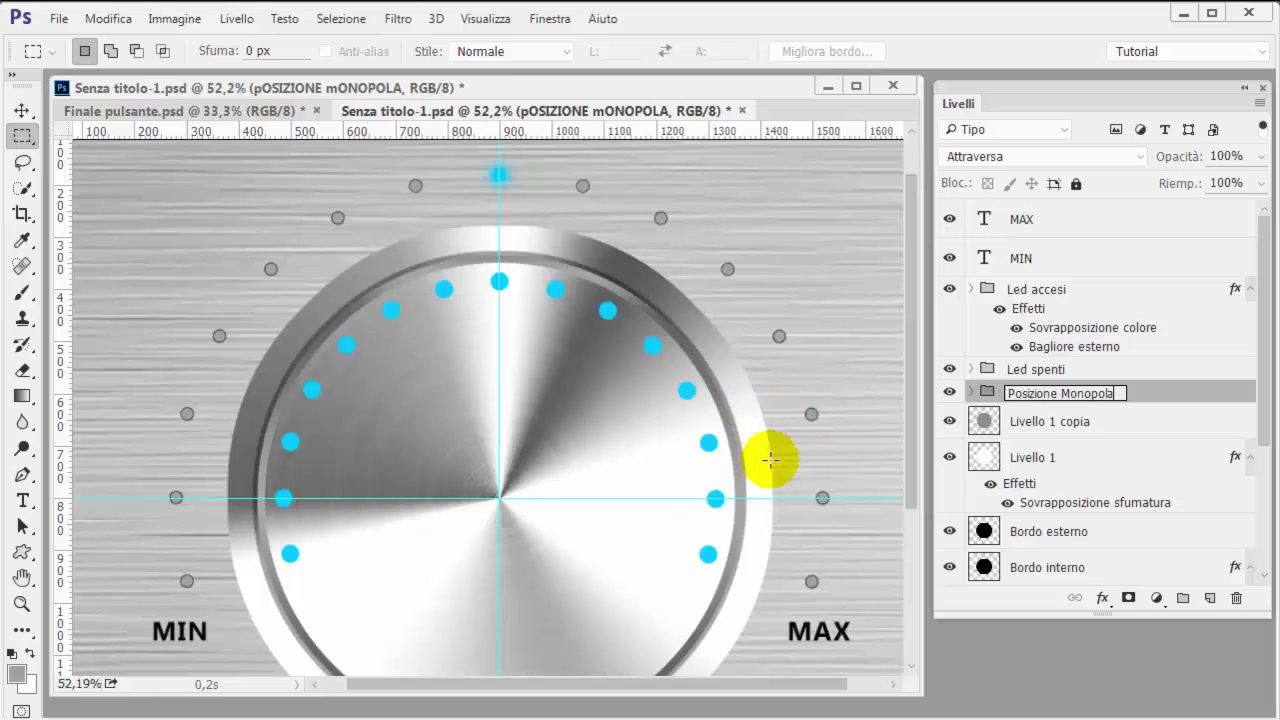
left_click(1158, 427)
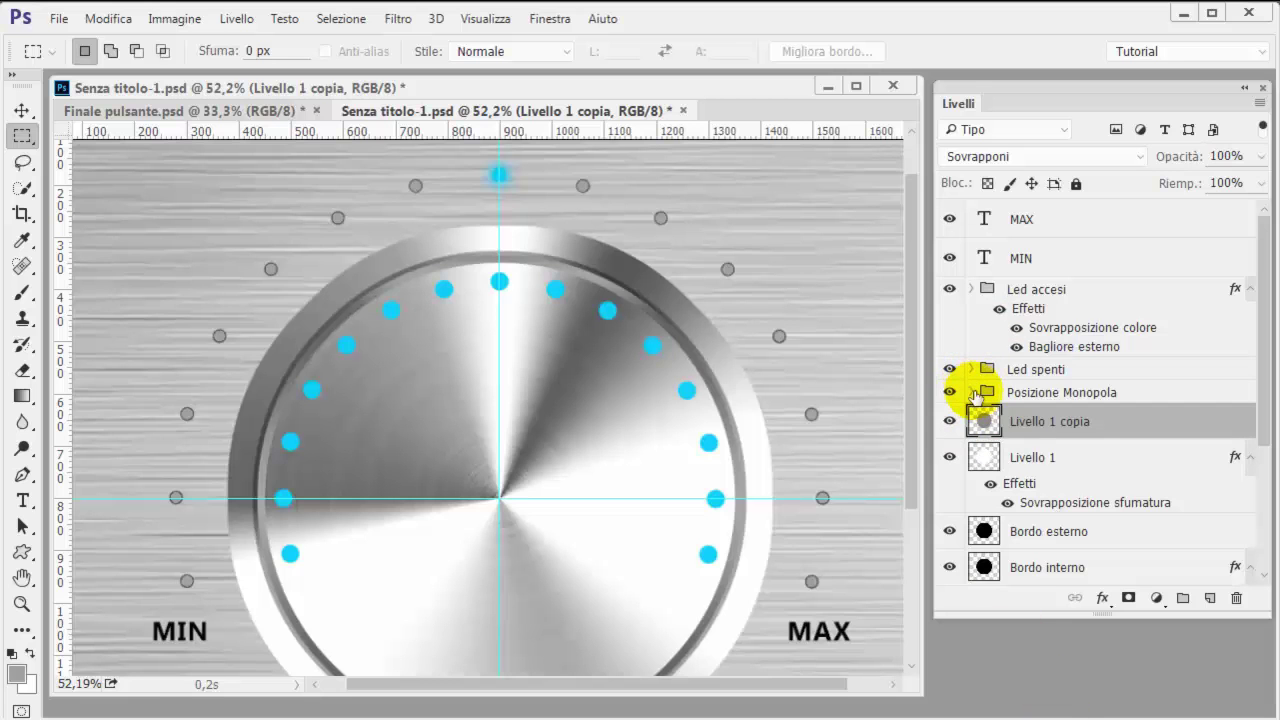
- Hide Posizione monopola copia 14 through copia 2, then collapse the group
left_click(972, 393)
left_click_drag(951, 424, 943, 563)
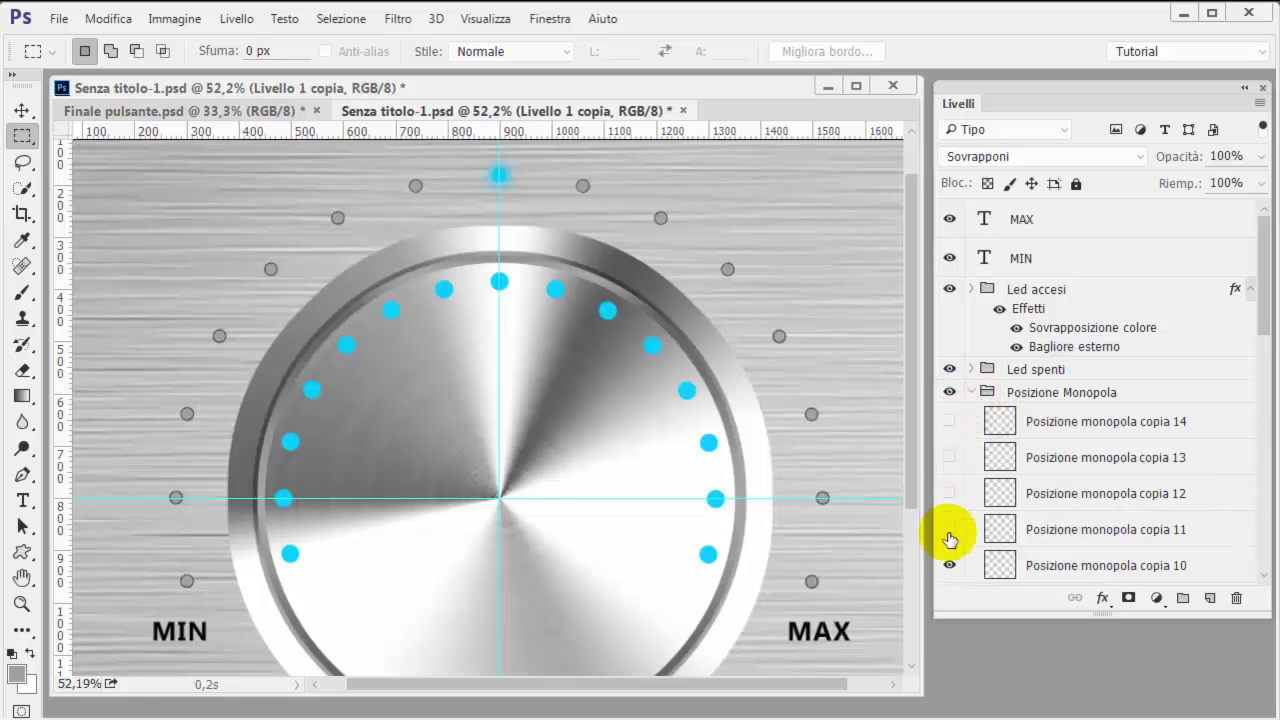
scroll(962, 505, "down", 2)
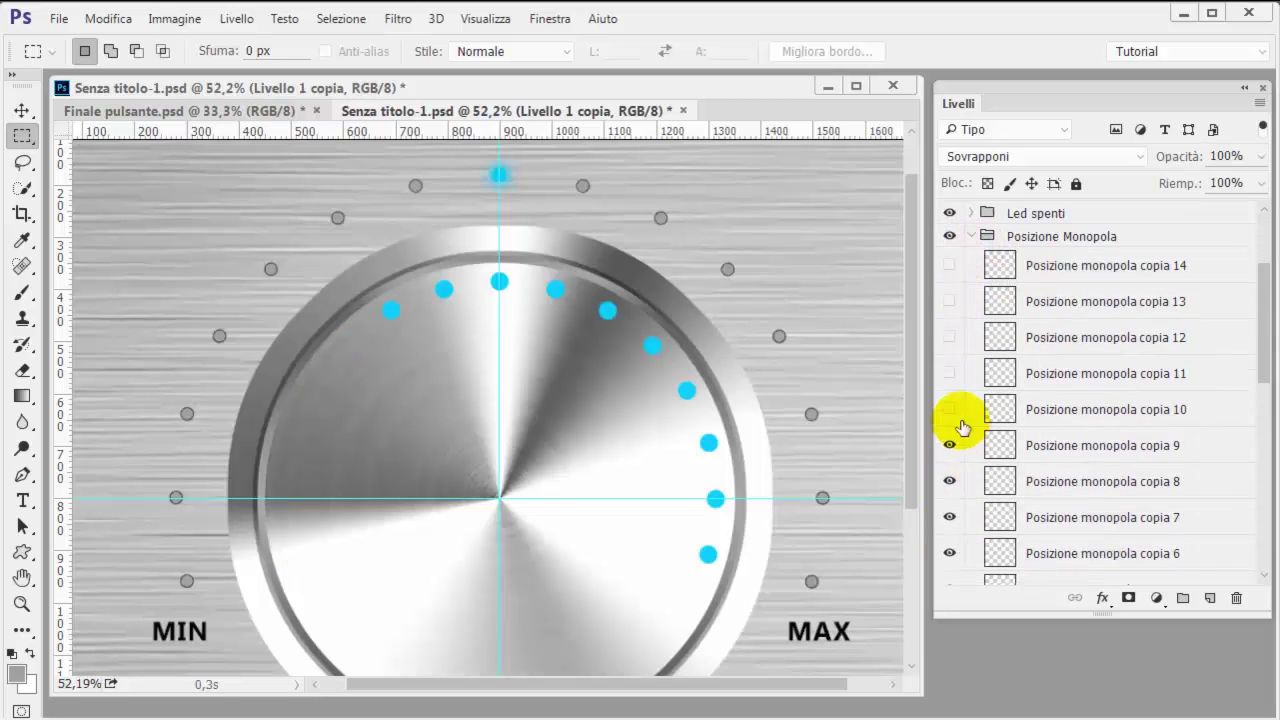
left_click_drag(951, 484, 944, 590)
scroll(951, 503, "down", 3)
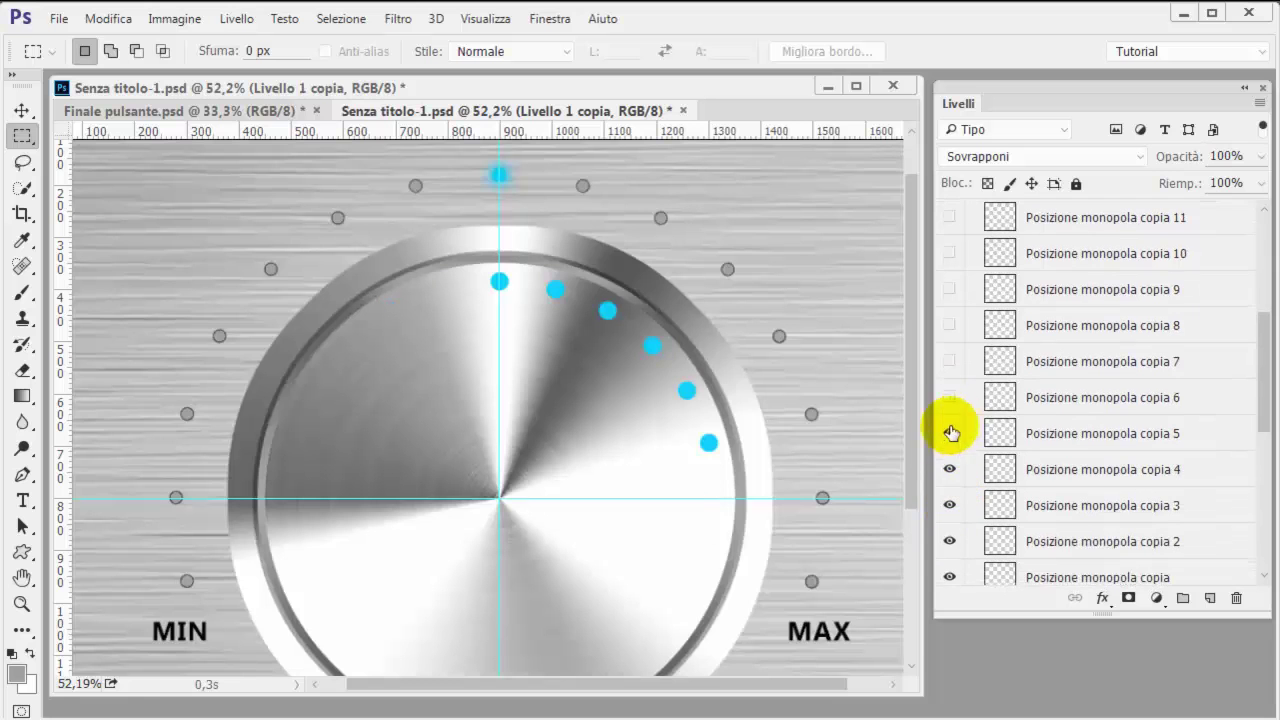
left_click_drag(950, 430, 943, 550)
scroll(958, 497, "down", 3)
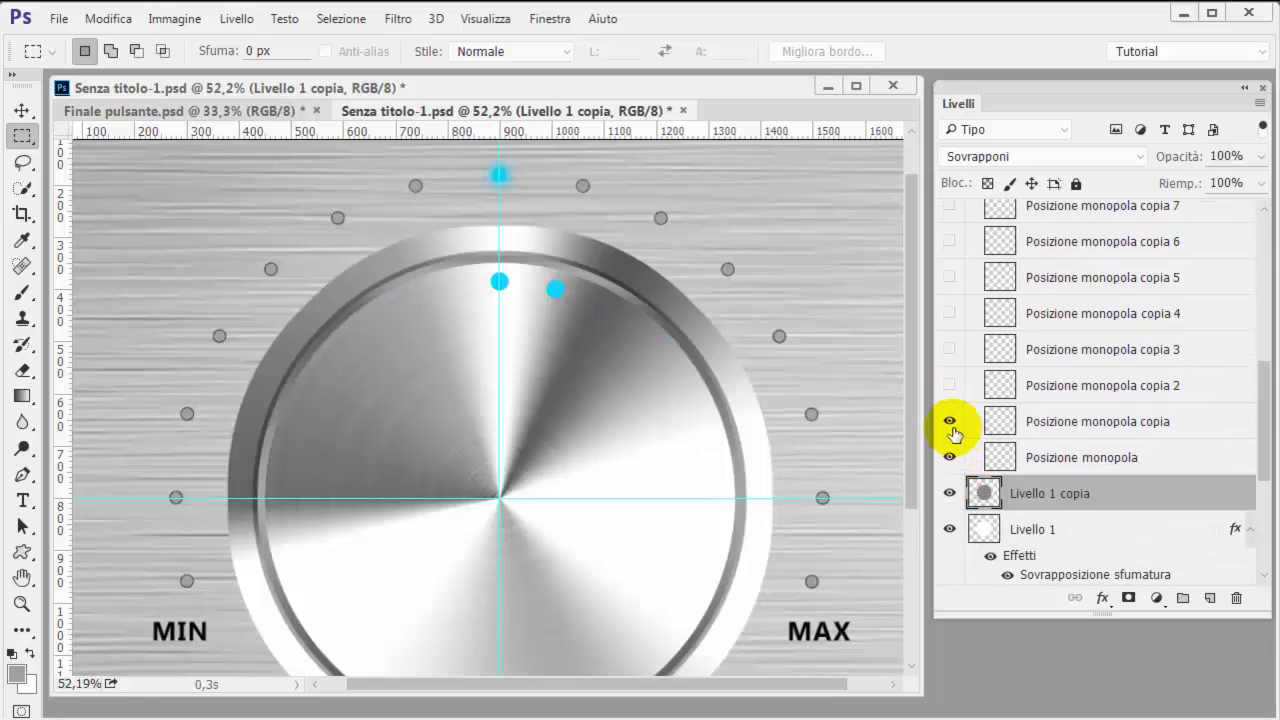
scroll(1100, 429, "up", 1)
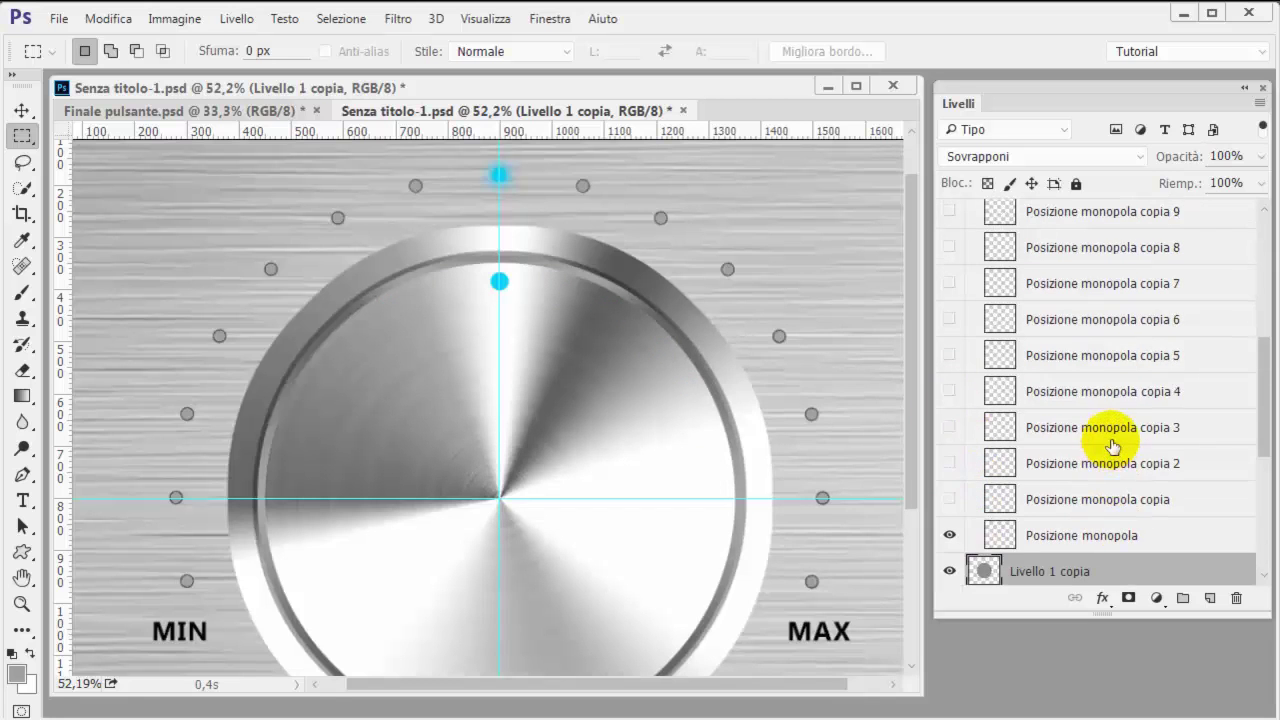
scroll(1110, 440, "up", 3)
scroll(1112, 445, "up", 5)
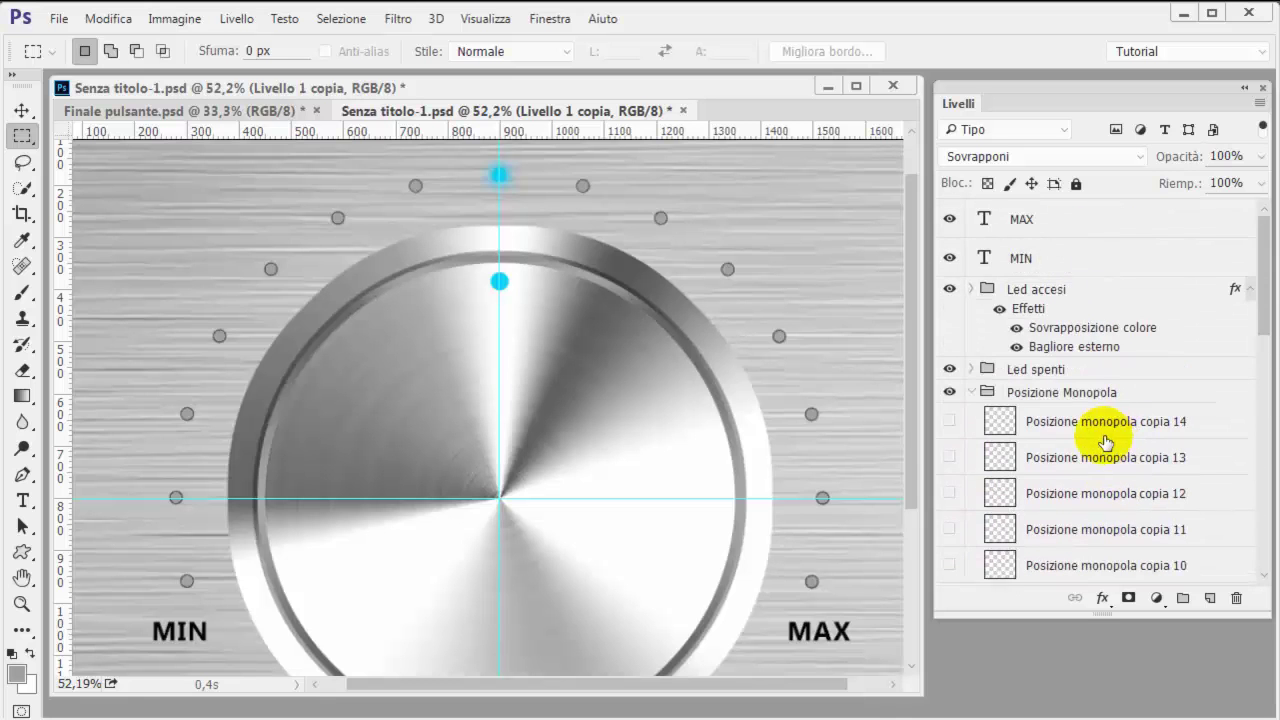
left_click(971, 392)
- Zoom out and shorten the document window to free space below
scroll(418, 357, "down", 3)
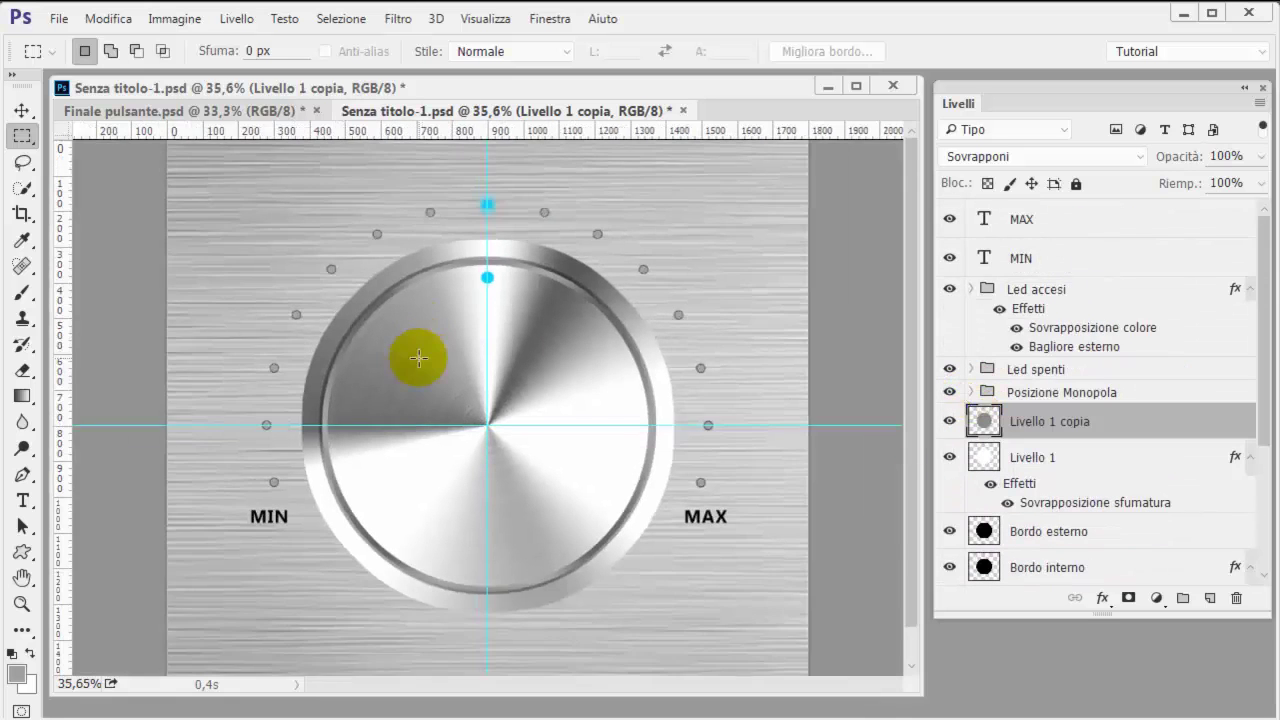
scroll(418, 357, "down", 1)
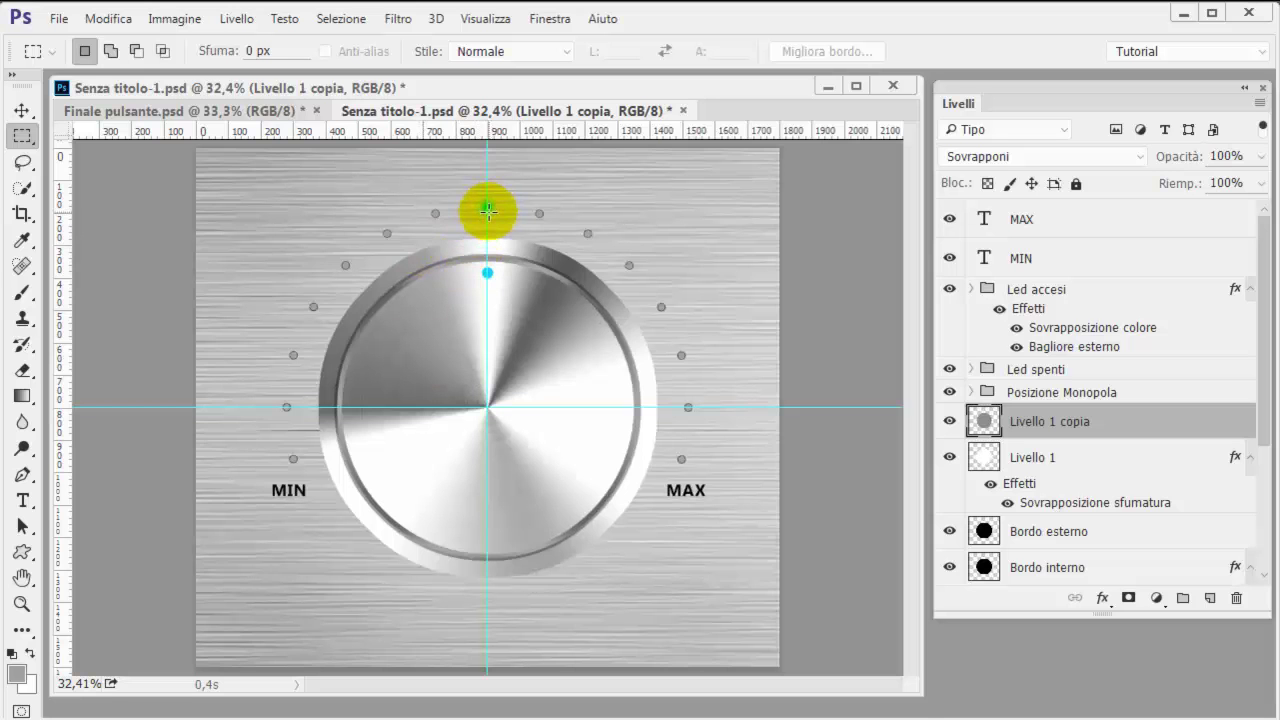
scroll(487, 210, "down", 2)
left_click_drag(480, 693, 513, 565)
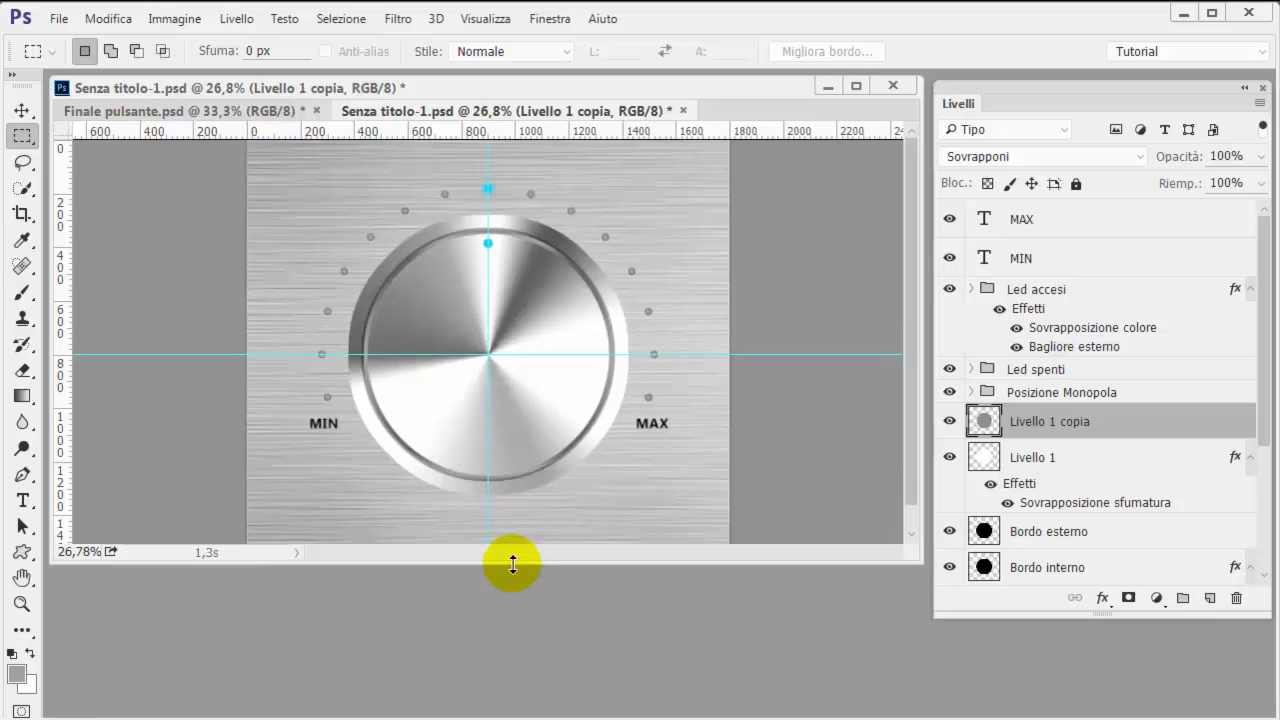
scroll(905, 437, "down", 1)
scroll(884, 448, "down", 1)
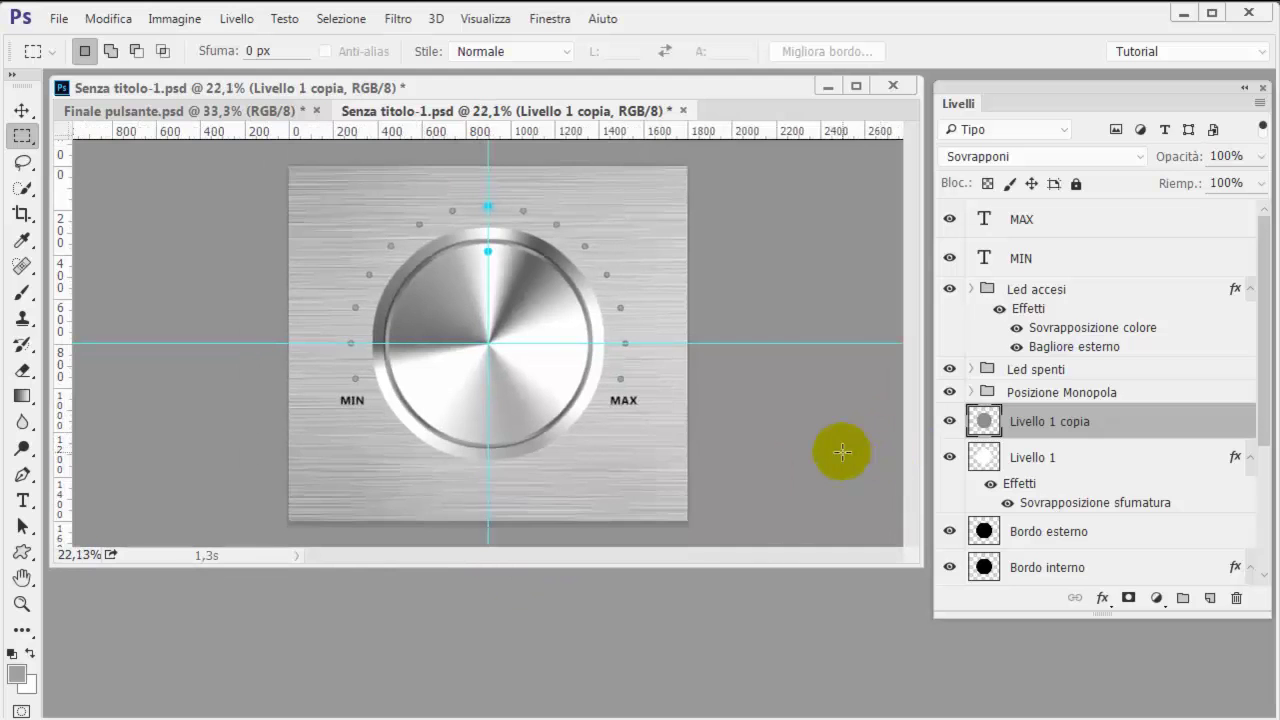
scroll(842, 452, "up", 1)
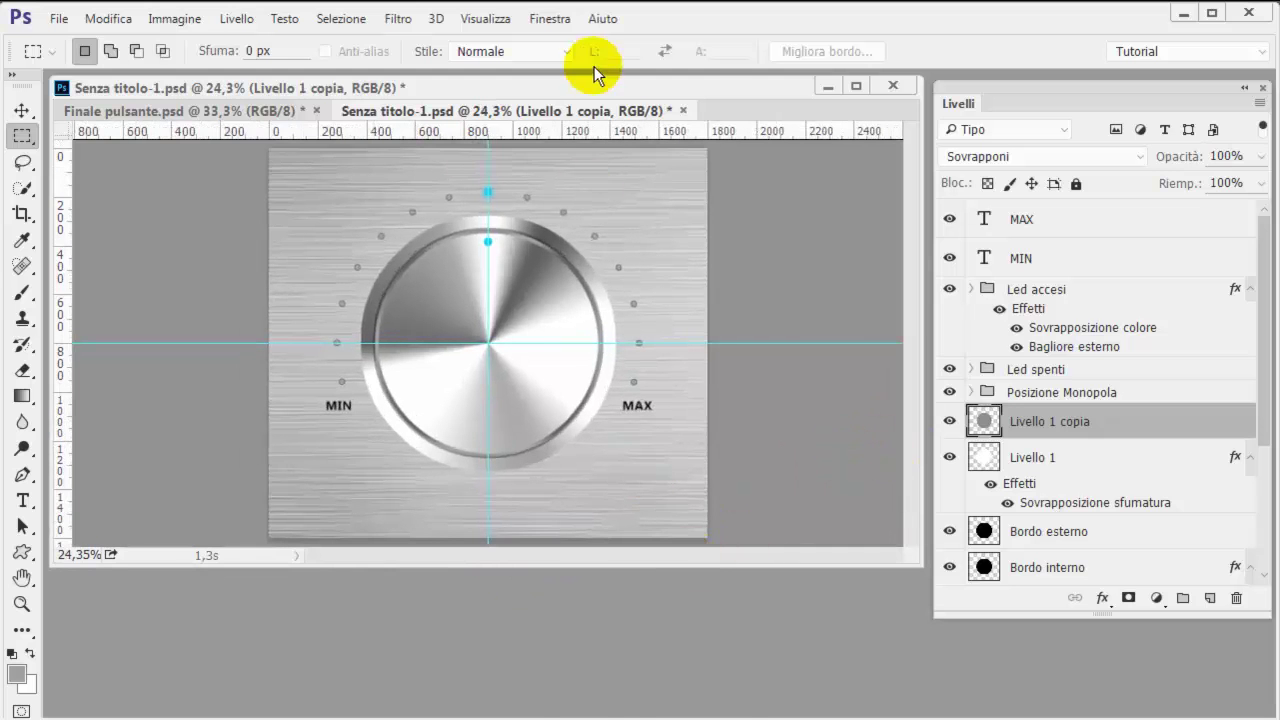
- Show the Timeline, create a video timeline, convert it to frame animation, and select frame 1
left_click(550, 20)
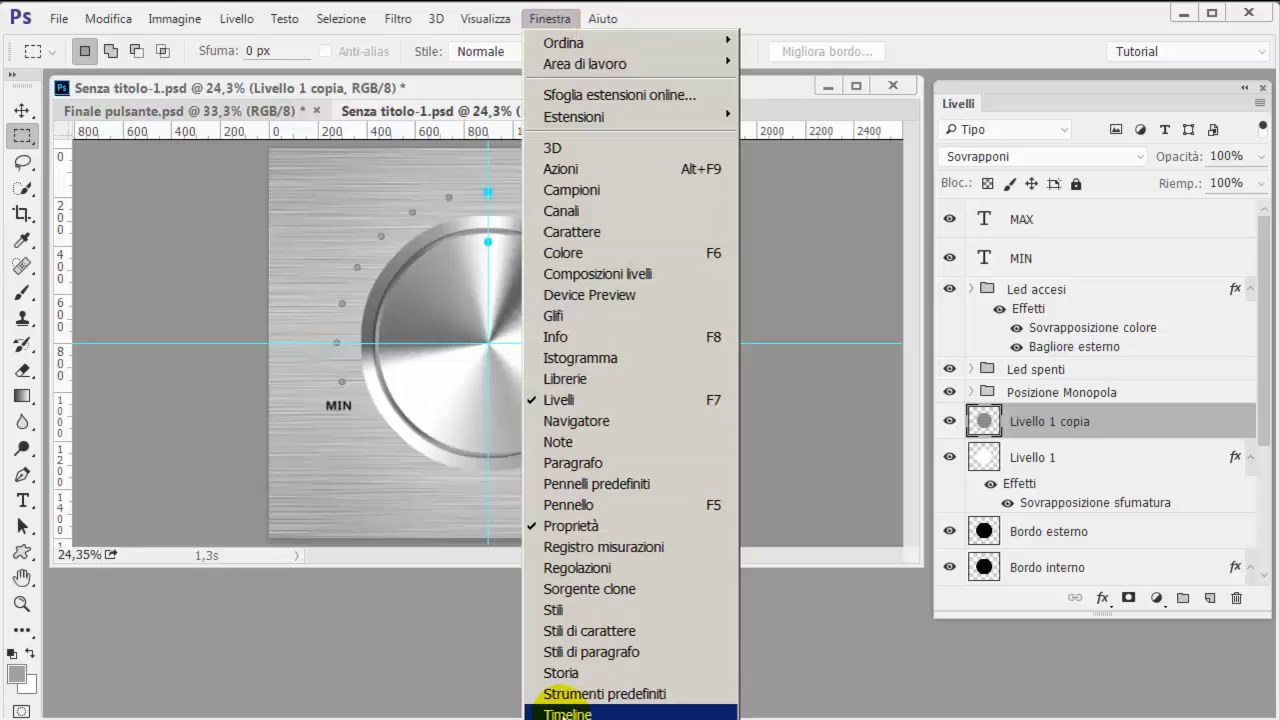
left_click(560, 710)
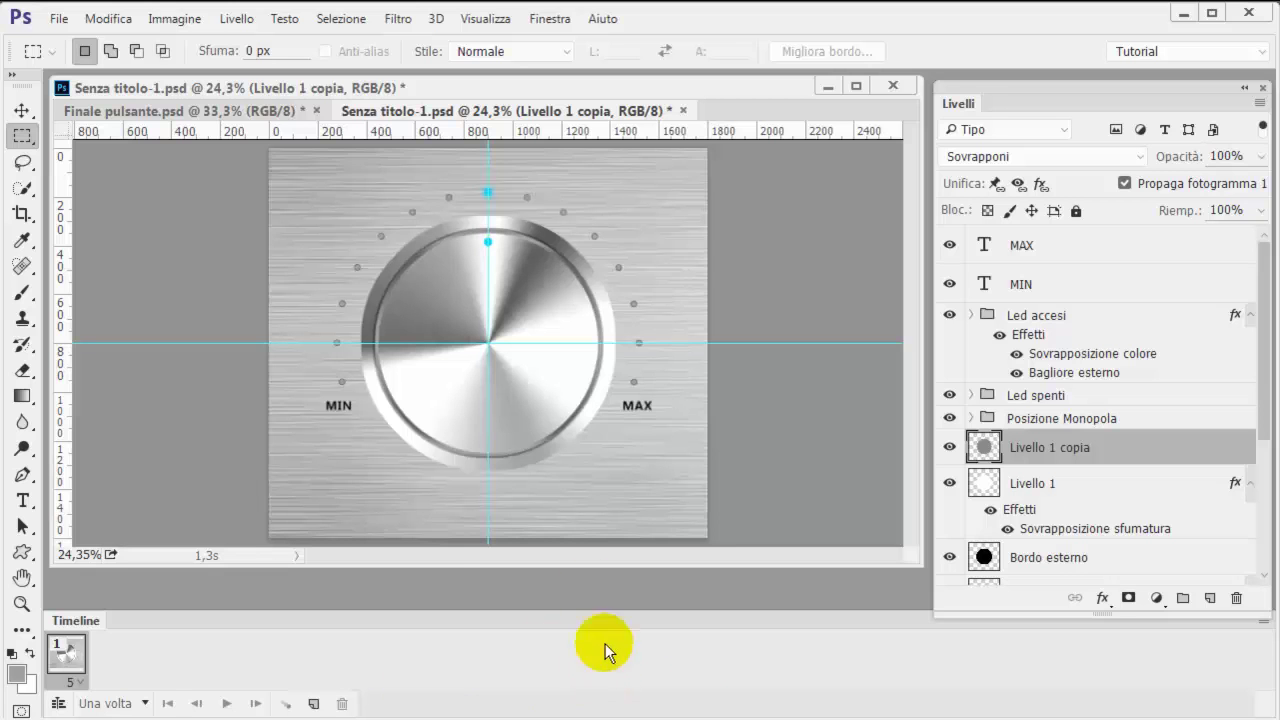
left_click(55, 704)
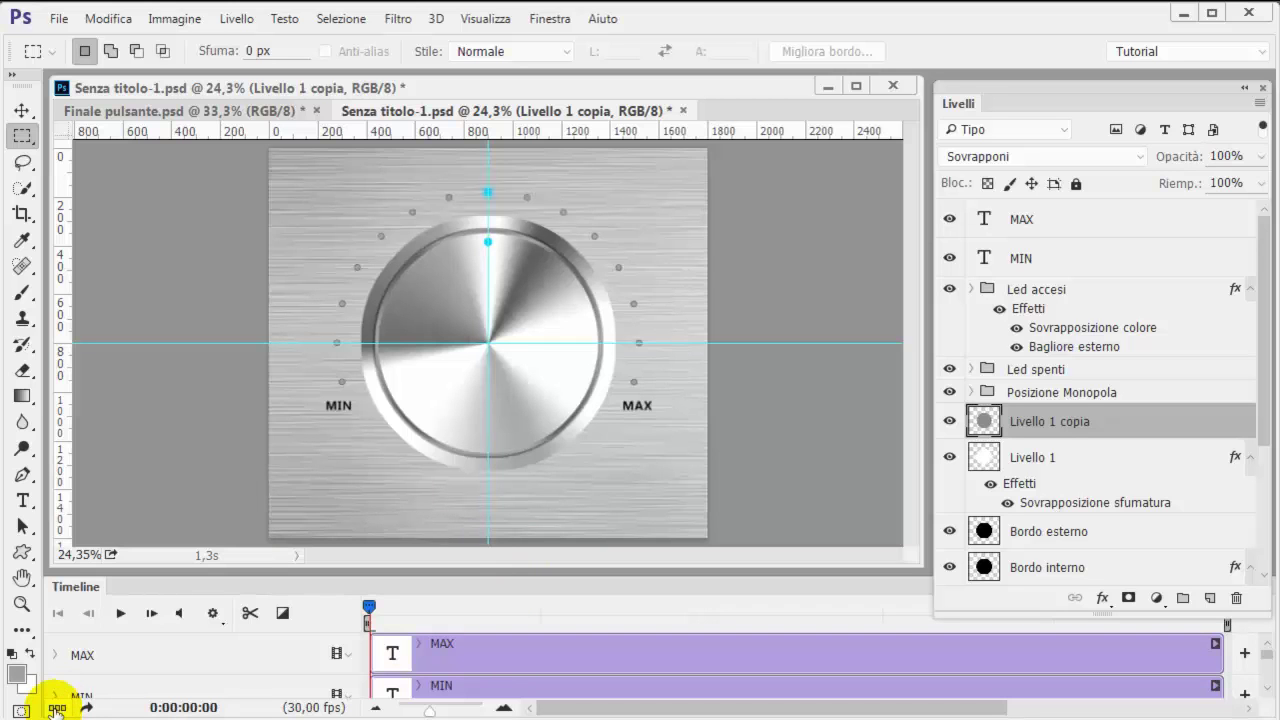
left_click(57, 710)
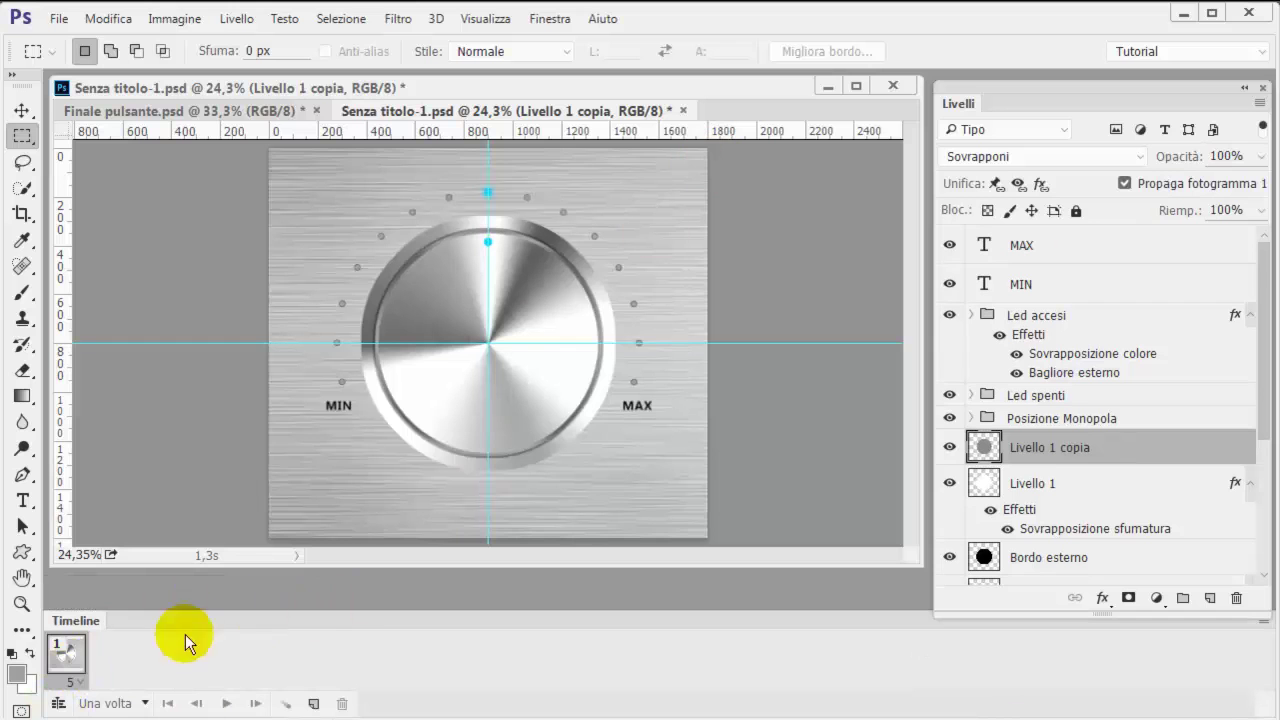
left_click(60, 658)
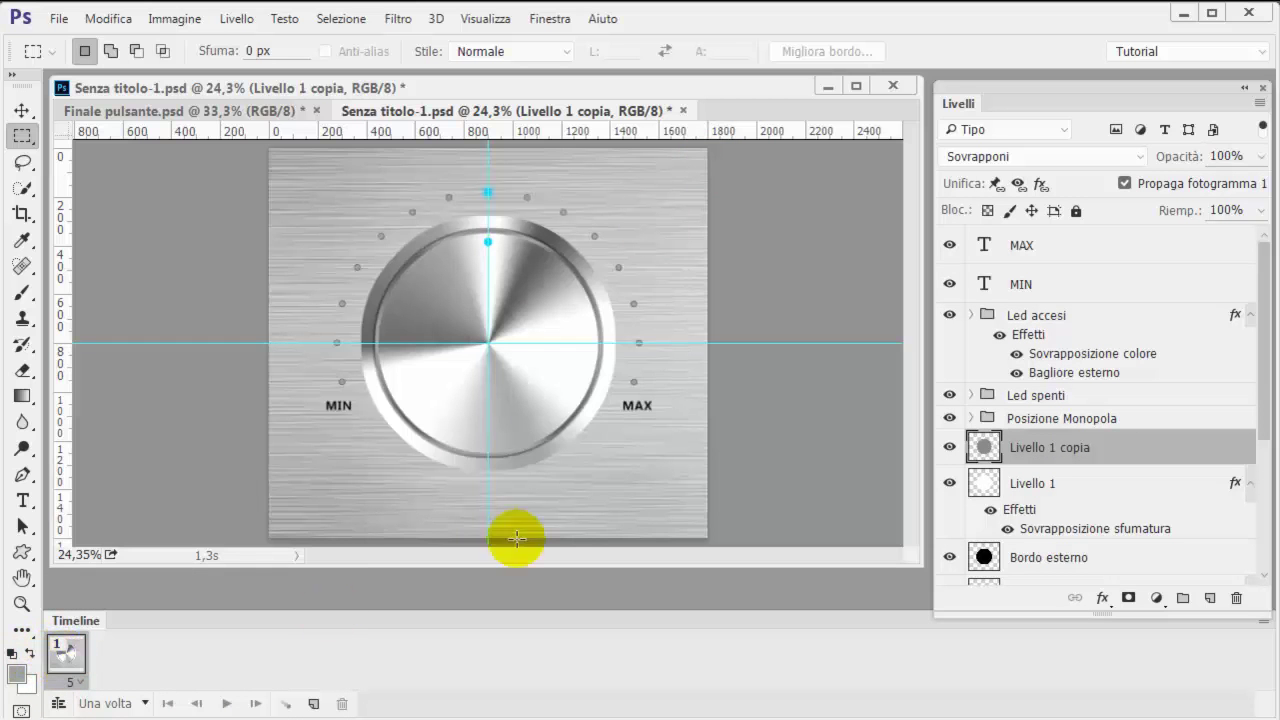
- Expand the Led accesi group and scroll through its LED layers
mouse_move(1265, 418)
left_mouse_down()
mouse_move(1257, 486)
mouse_move(1257, 357)
left_mouse_up()
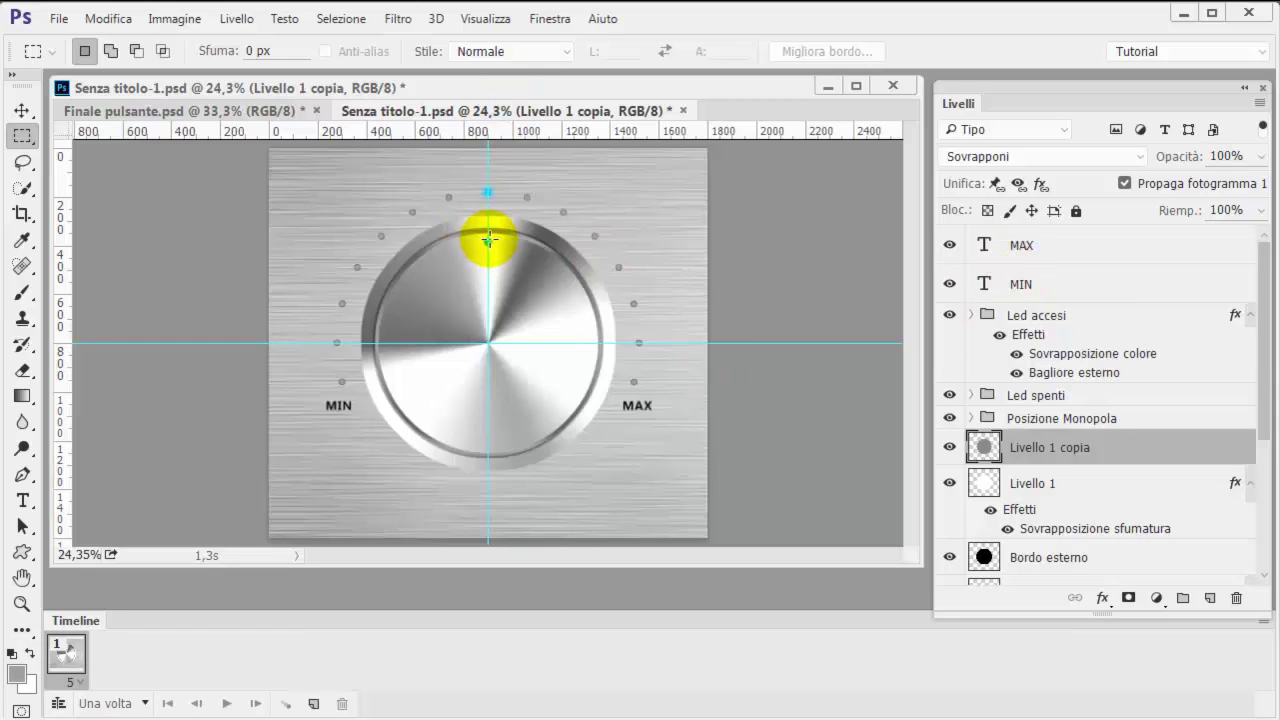
left_click_drag(488, 238, 488, 190)
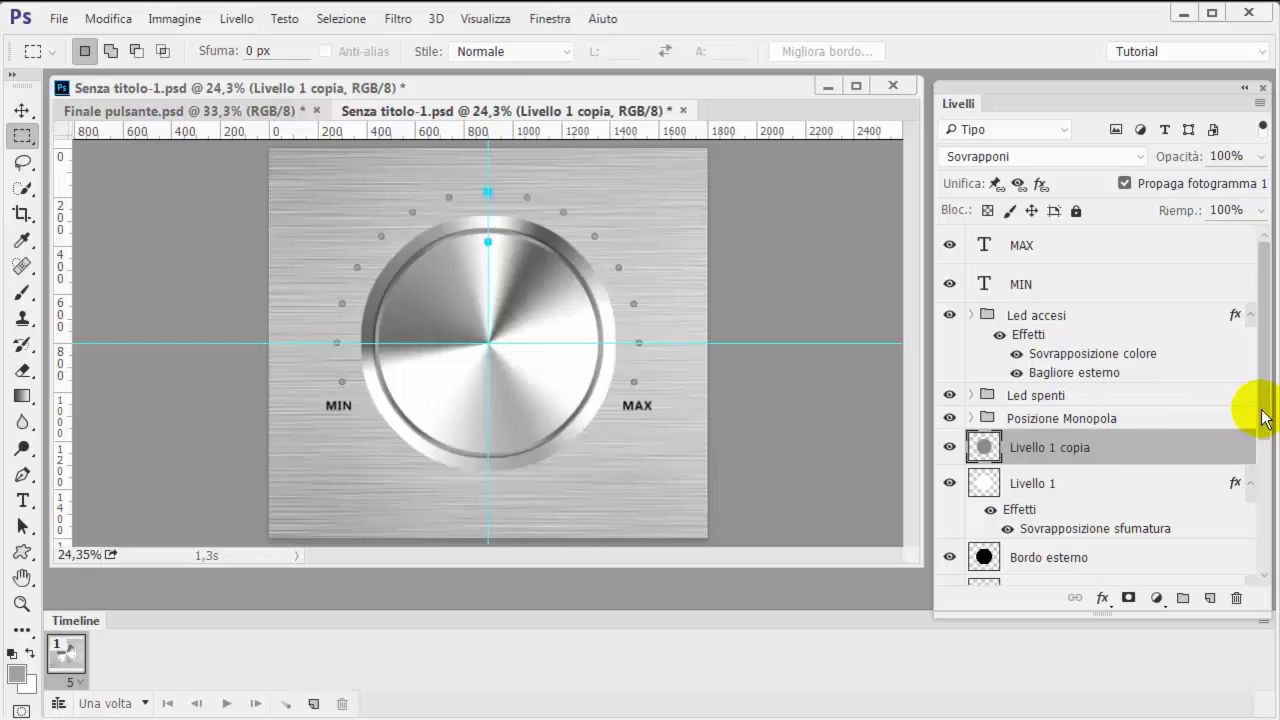
left_click(969, 320)
scroll(950, 330, "down", 4)
scroll(943, 345, "down", 3)
scroll(1000, 360, "down", 2)
scroll(1016, 358, "down", 4)
scroll(1014, 357, "down", 1)
scroll(990, 410, "down", 2)
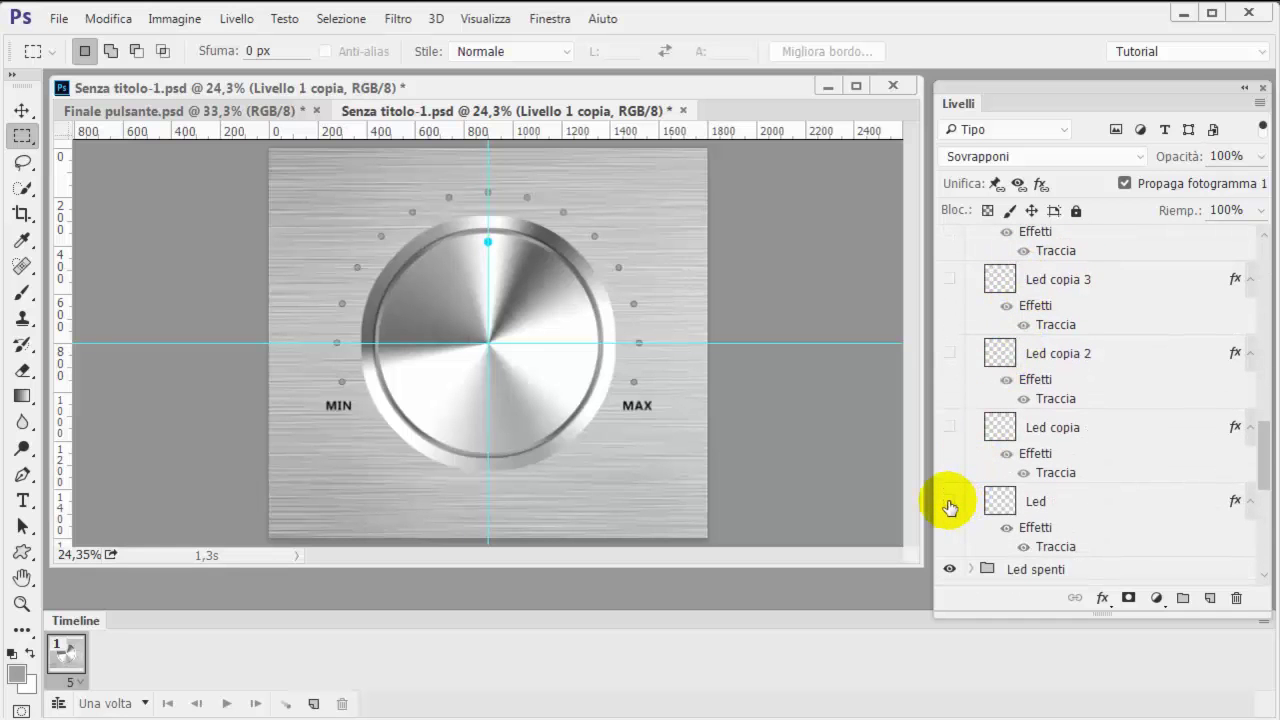
- Turn on Led copia 14, the LED beside MIN
scroll(952, 500, "up", 1)
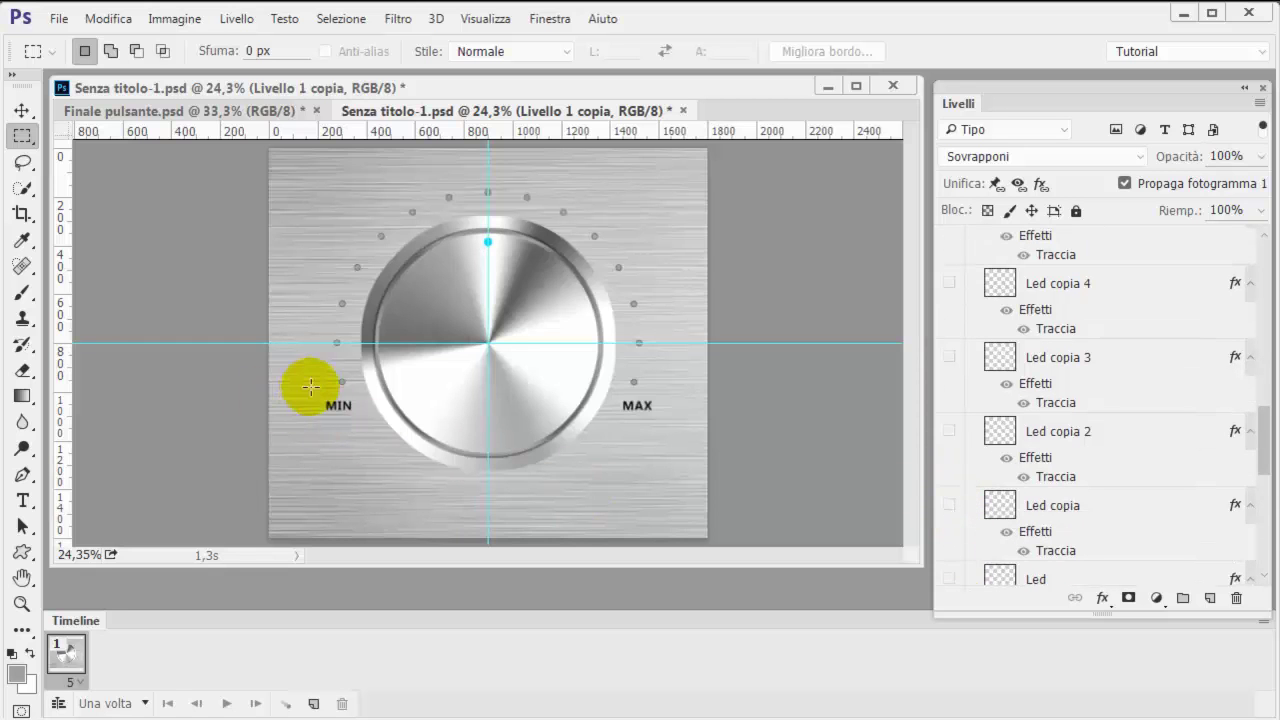
scroll(1008, 400, "up", 3)
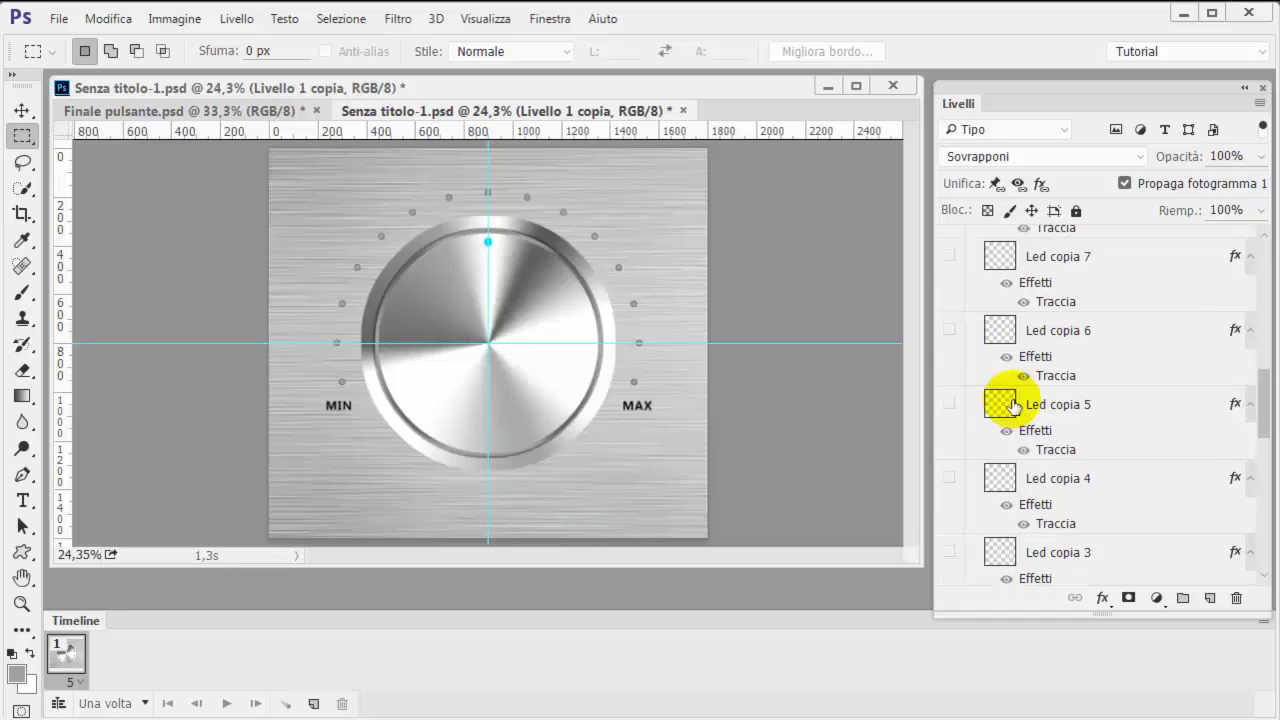
scroll(1008, 400, "up", 3)
scroll(1012, 403, "up", 2)
scroll(1008, 395, "up", 2)
scroll(990, 370, "up", 2)
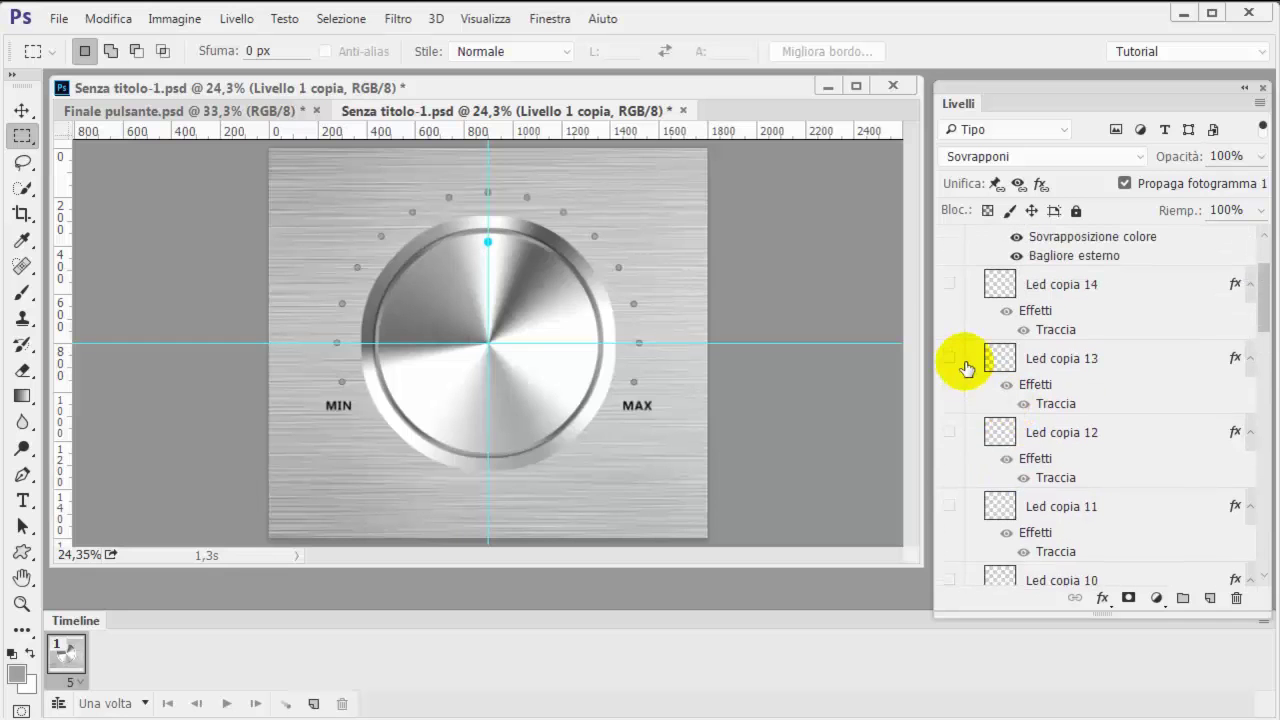
left_click(950, 285)
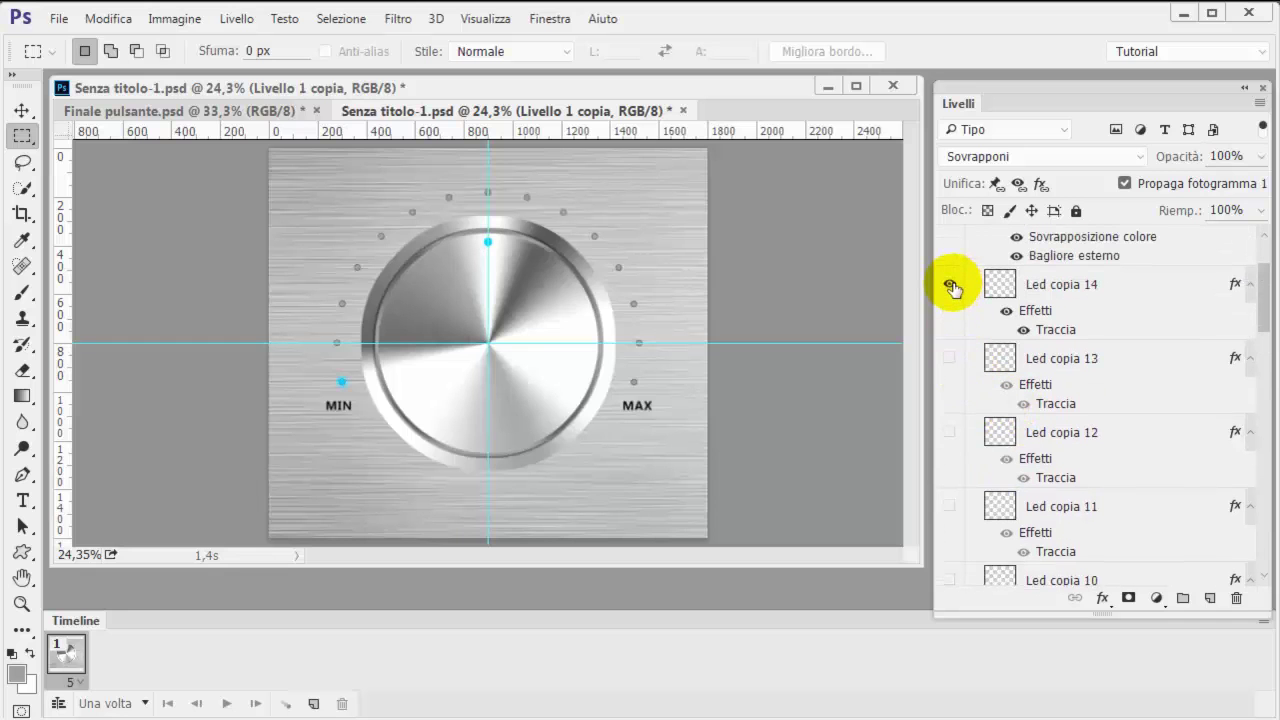
- Expand Posizione Monopola and hide the top dot so only the copia 14 dot near MIN shows
scroll(970, 298, "down", 2)
scroll(971, 294, "down", 4)
scroll(971, 294, "down", 5)
scroll(972, 305, "down", 3)
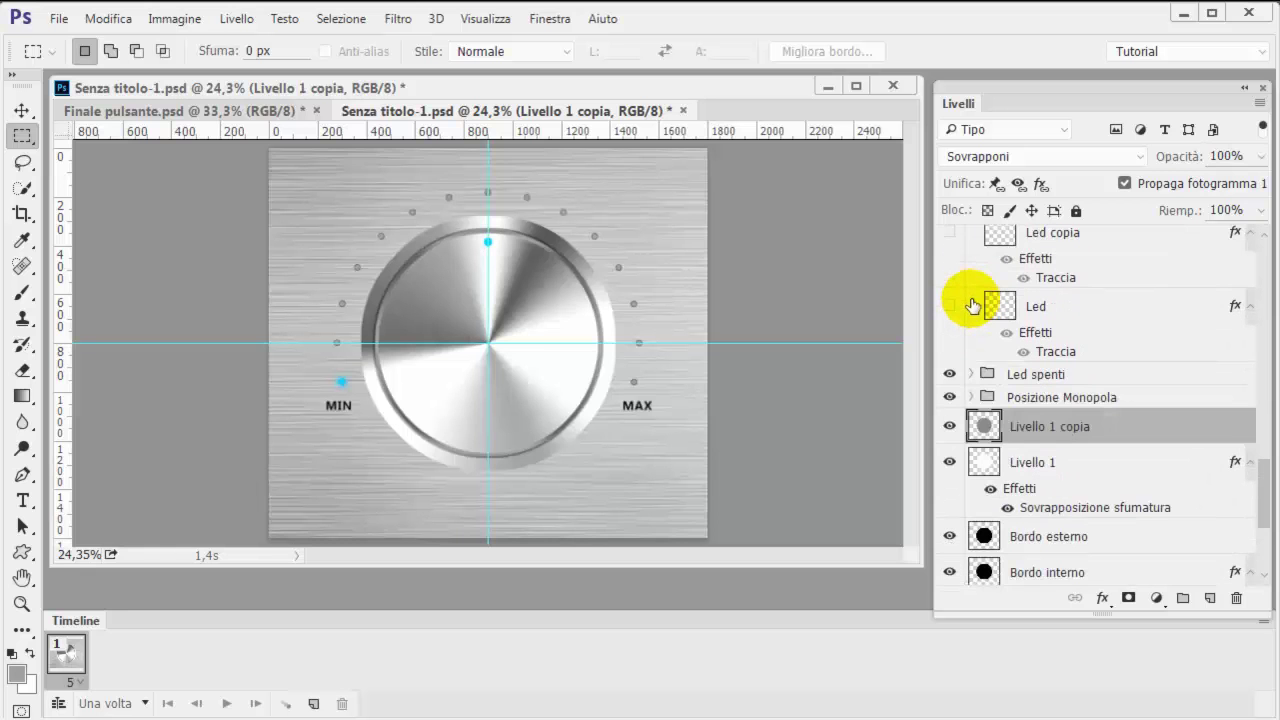
left_click(972, 397)
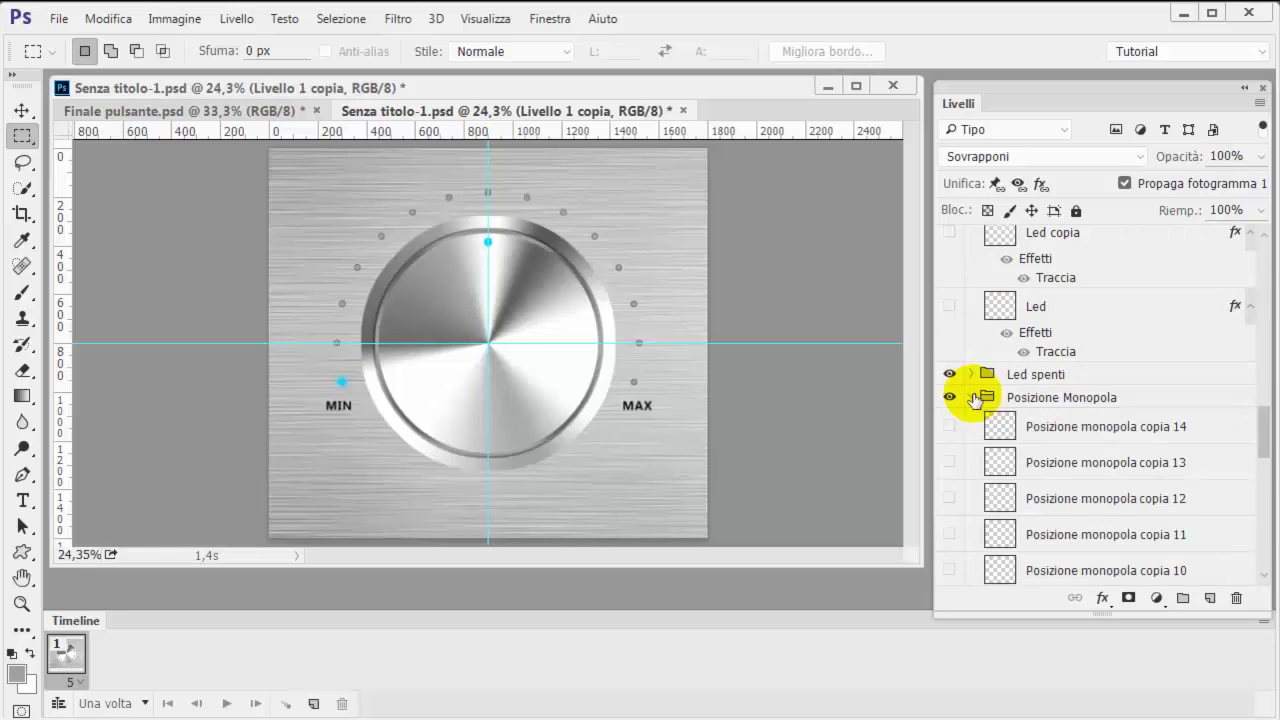
scroll(986, 386, "down", 3)
scroll(986, 386, "down", 5)
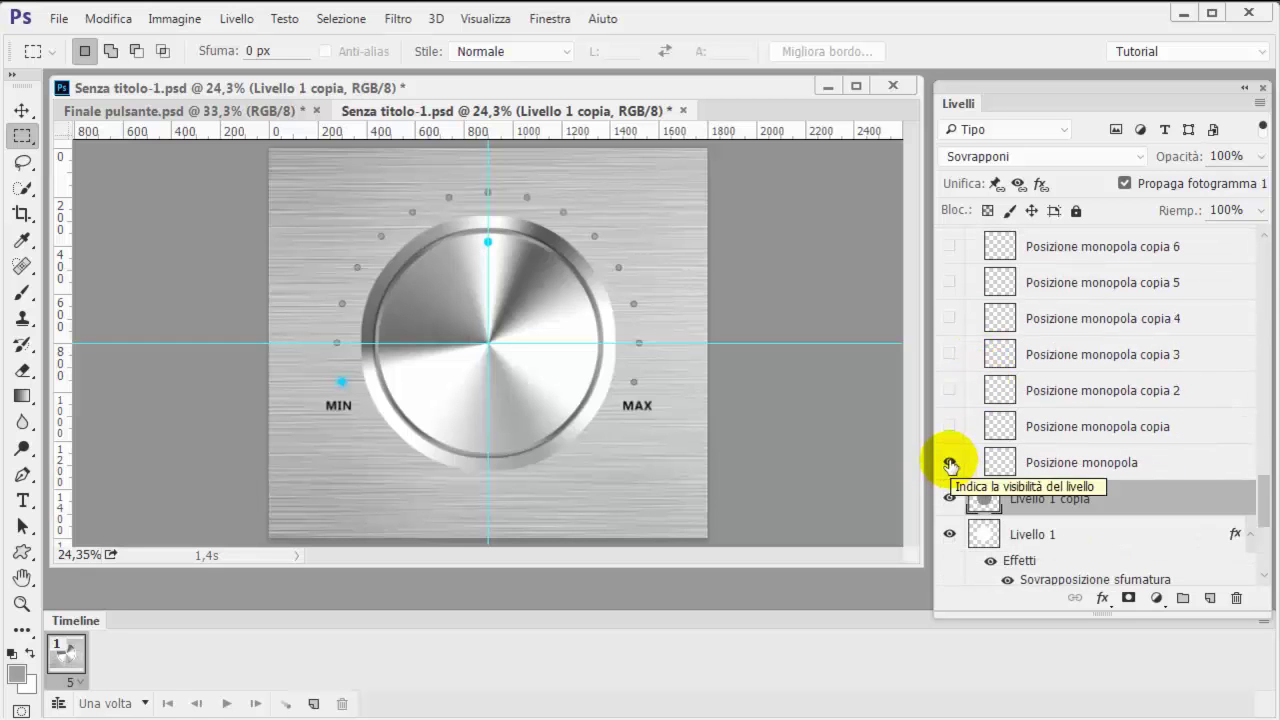
left_click(950, 464)
scroll(951, 457, "up", 3)
scroll(951, 457, "up", 2)
scroll(955, 452, "up", 3)
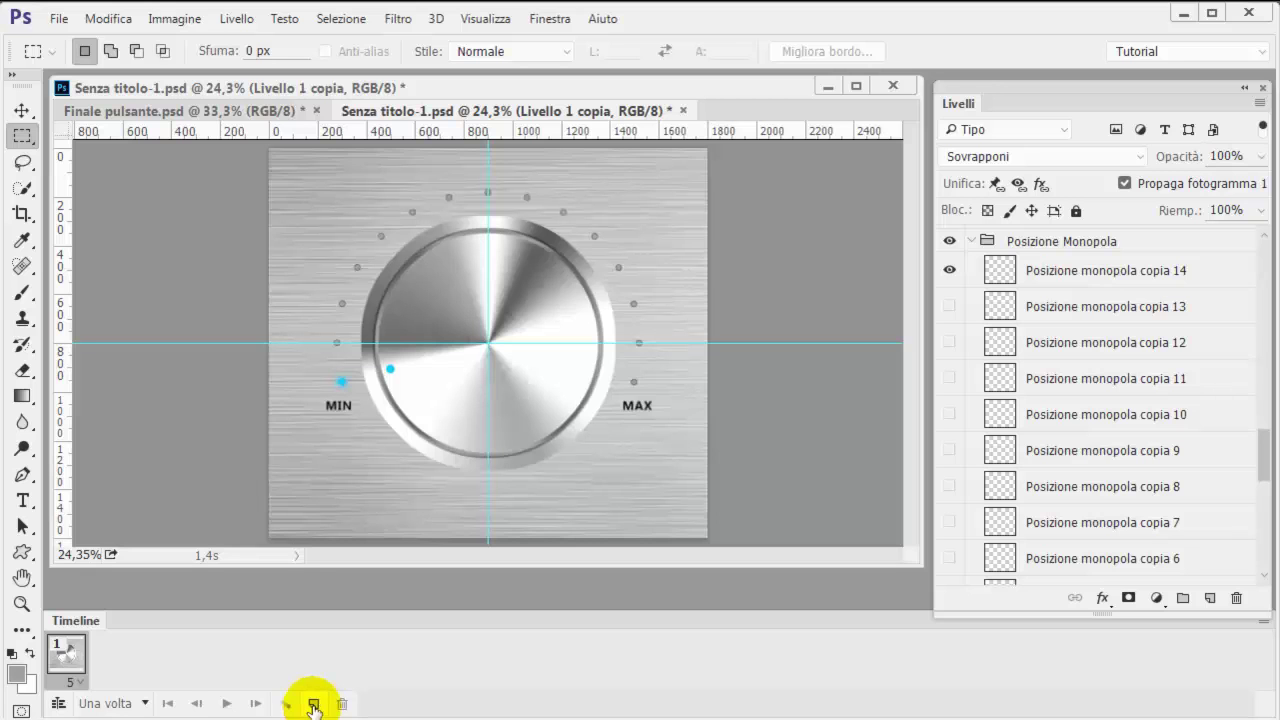
- Duplicate frame 1 and light Led copia 13 in the new frame
left_click(313, 706)
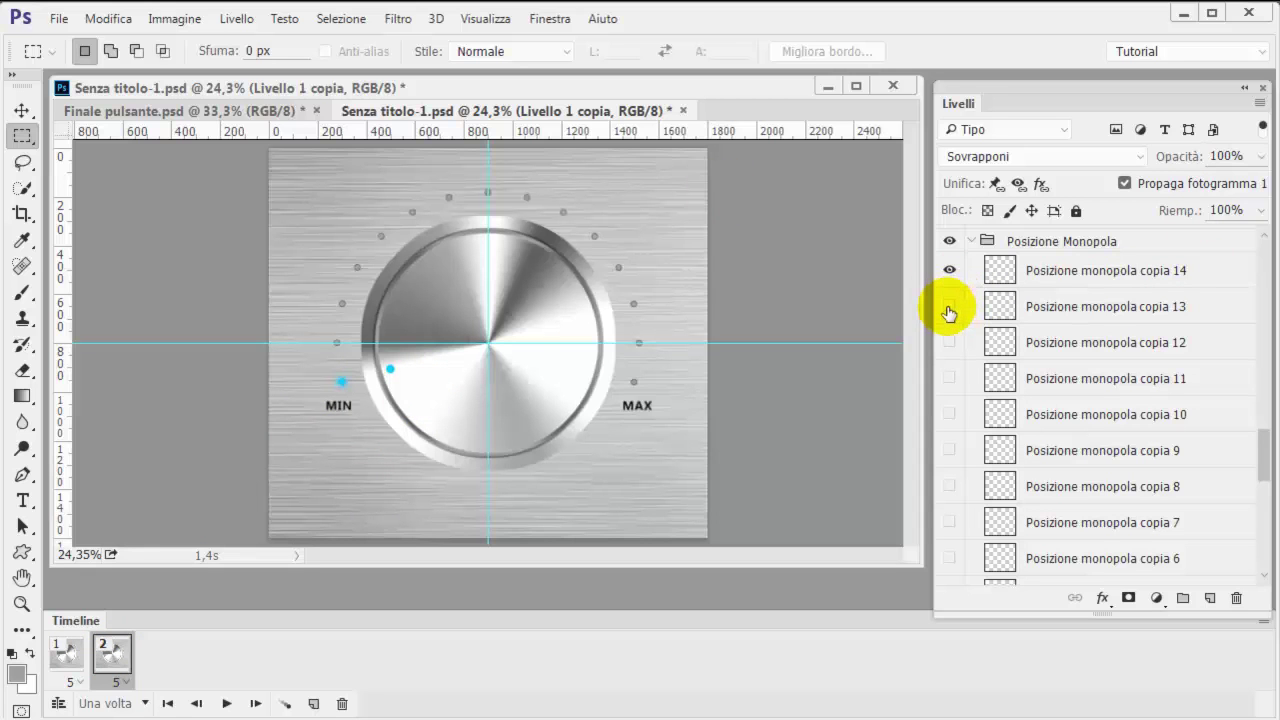
left_click(949, 307)
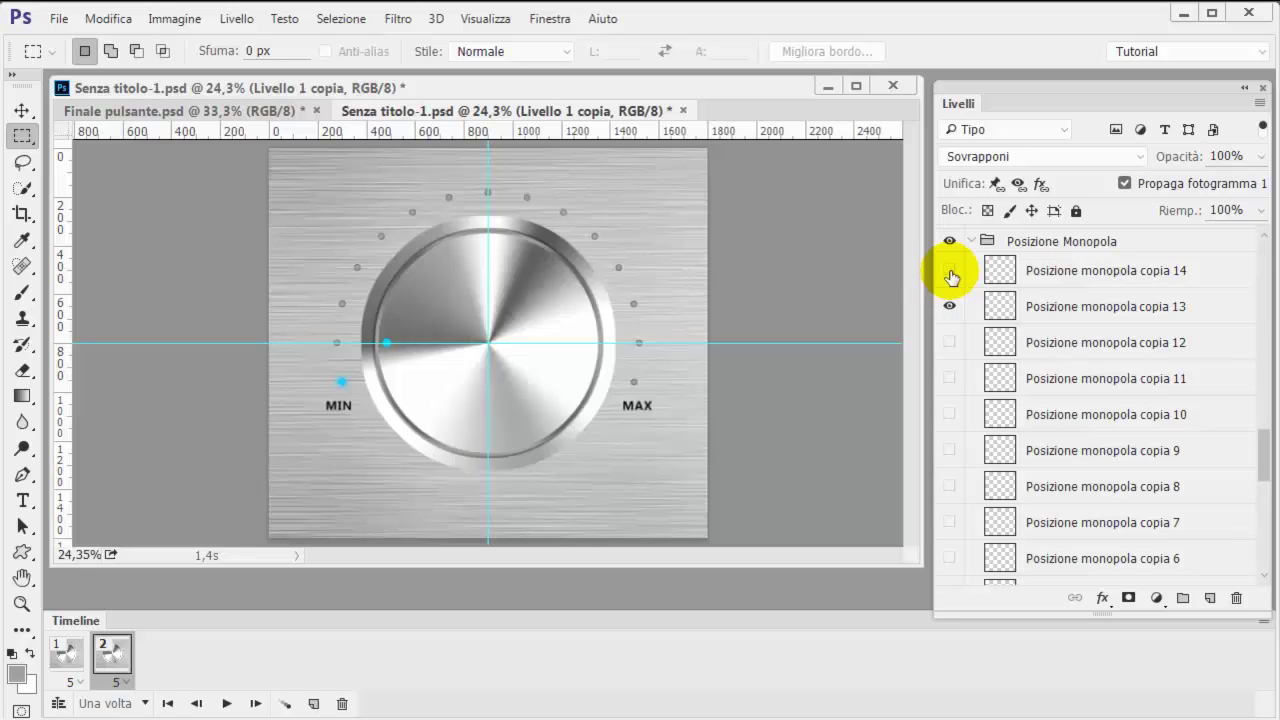
scroll(951, 277, "down", 2)
scroll(951, 280, "down", 2)
scroll(951, 282, "down", 2)
- Scroll back up the Layers panel and add another frame to the draft animation
scroll(953, 284, "up", 1)
scroll(953, 284, "up", 2)
scroll(953, 284, "up", 3)
scroll(953, 284, "up", 2)
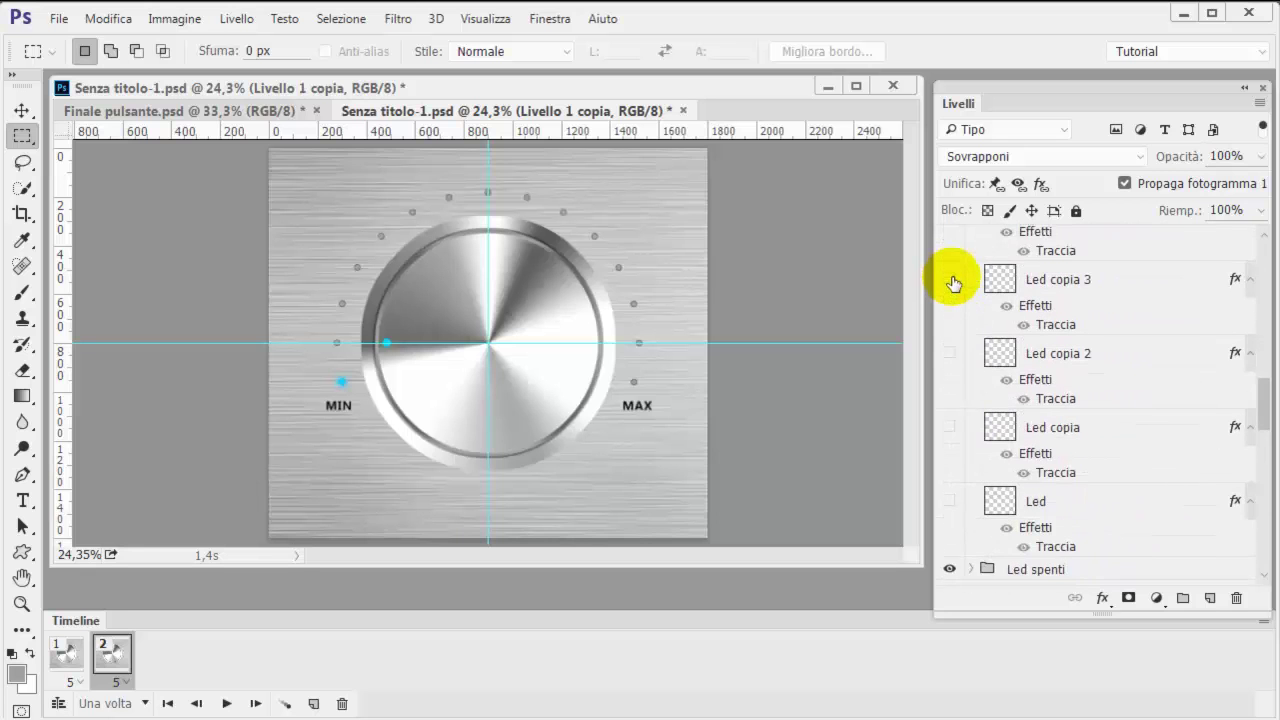
scroll(953, 284, "up", 2)
scroll(953, 284, "up", 3)
scroll(953, 284, "up", 2)
scroll(953, 284, "up", 2)
scroll(953, 284, "up", 2)
scroll(953, 284, "up", 1)
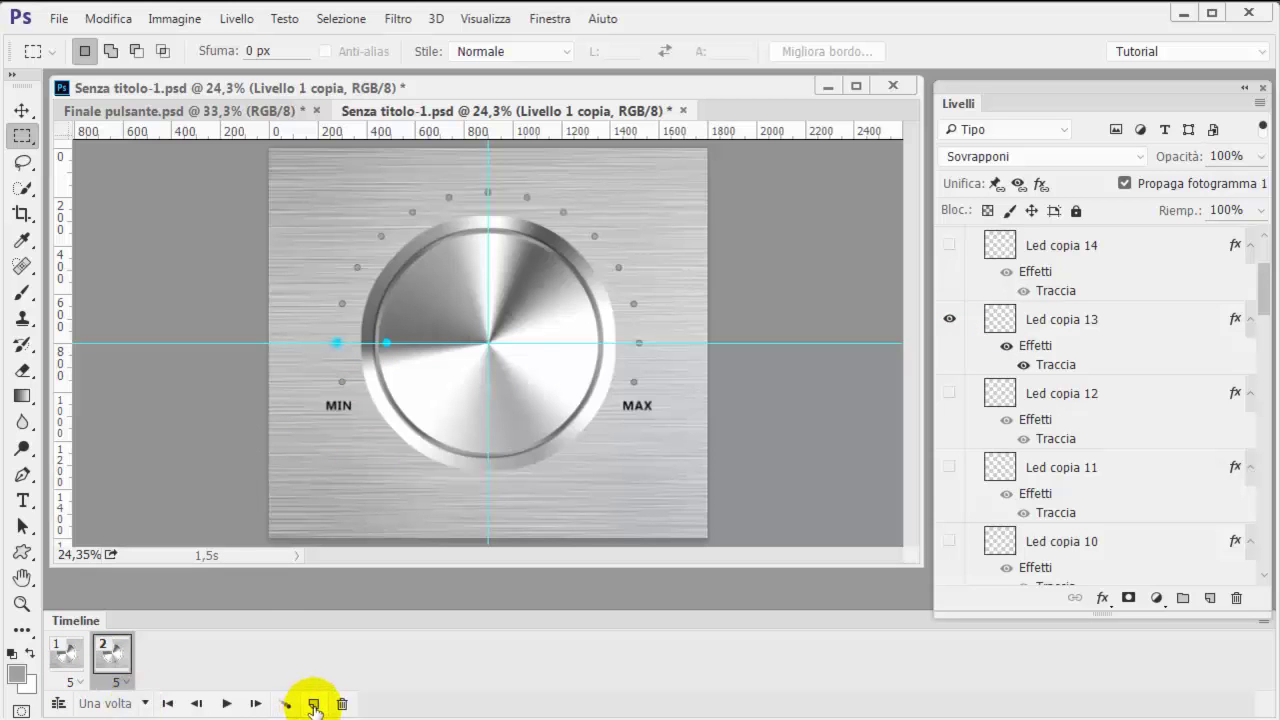
left_click(313, 706)
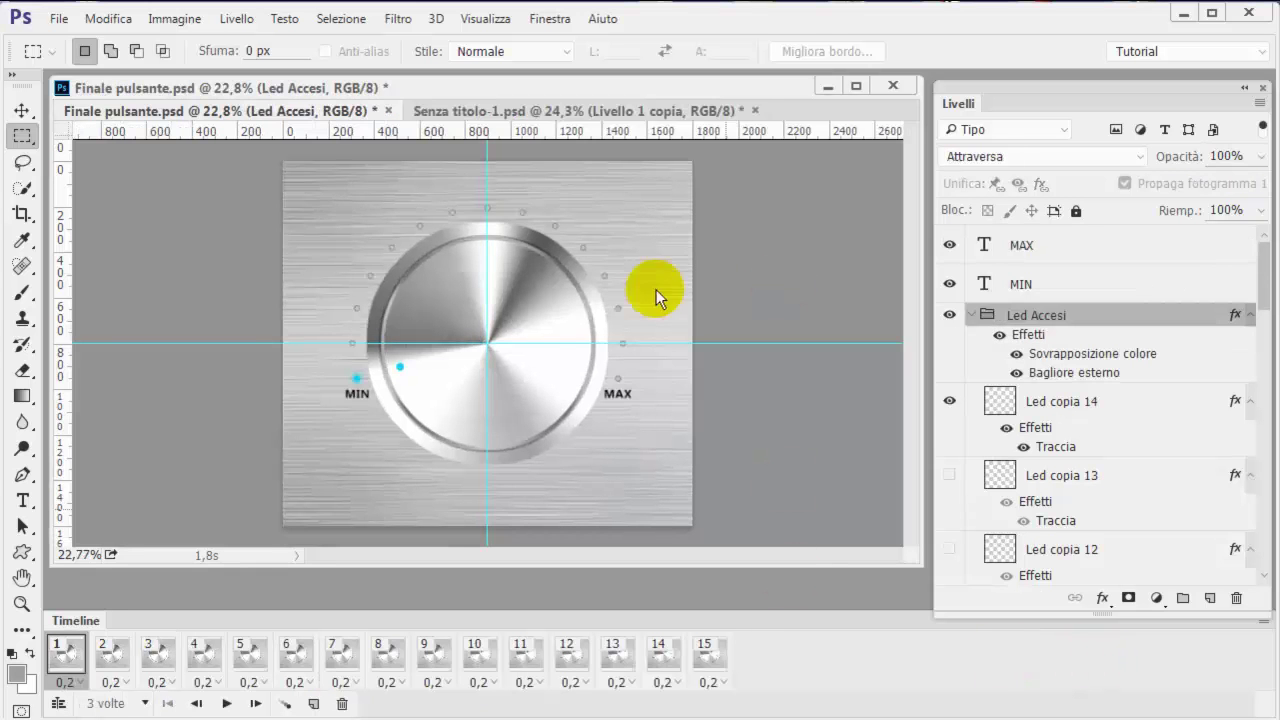
left_click(106, 655)
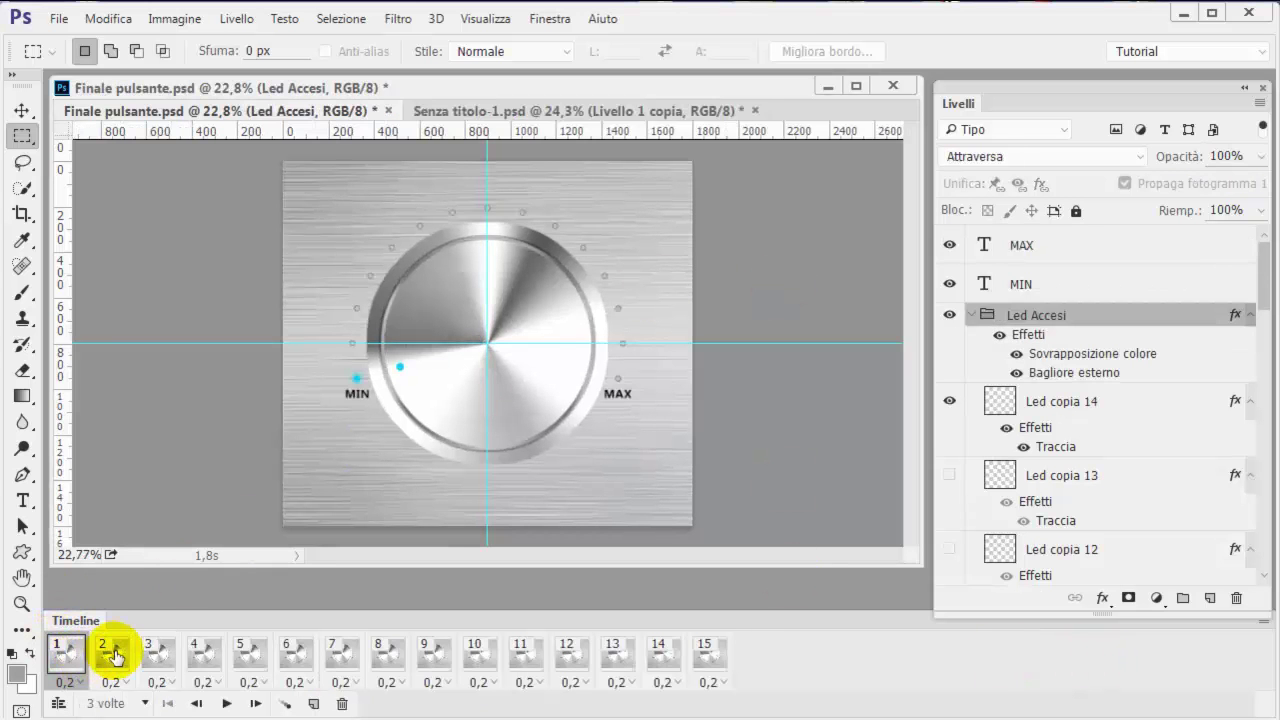
left_click(157, 652)
left_click(207, 655)
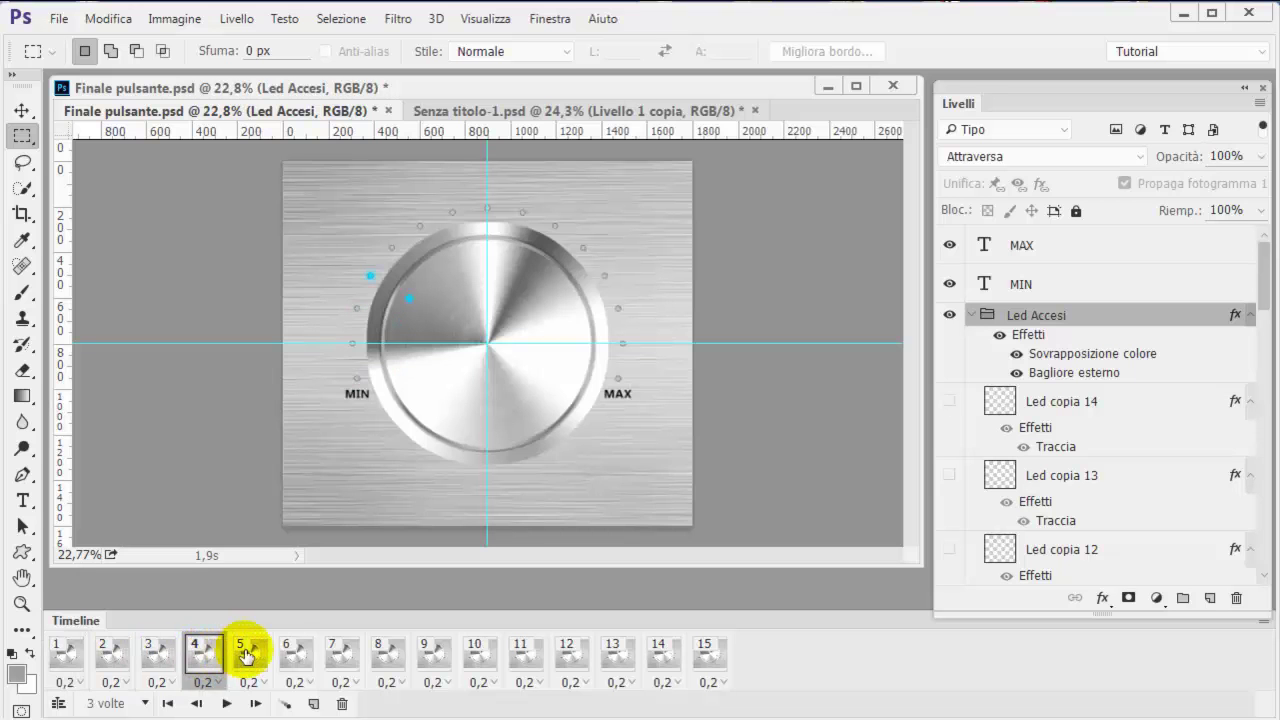
left_click(251, 655)
left_click(79, 660)
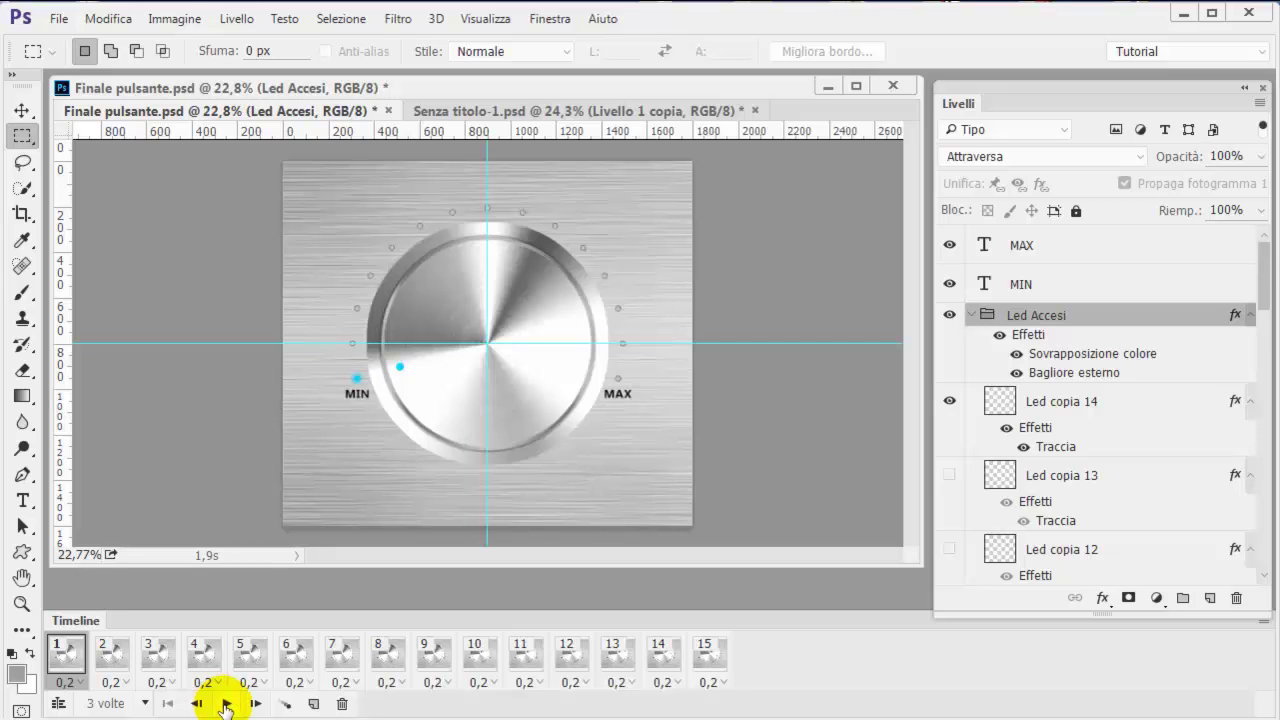
left_click(226, 704)
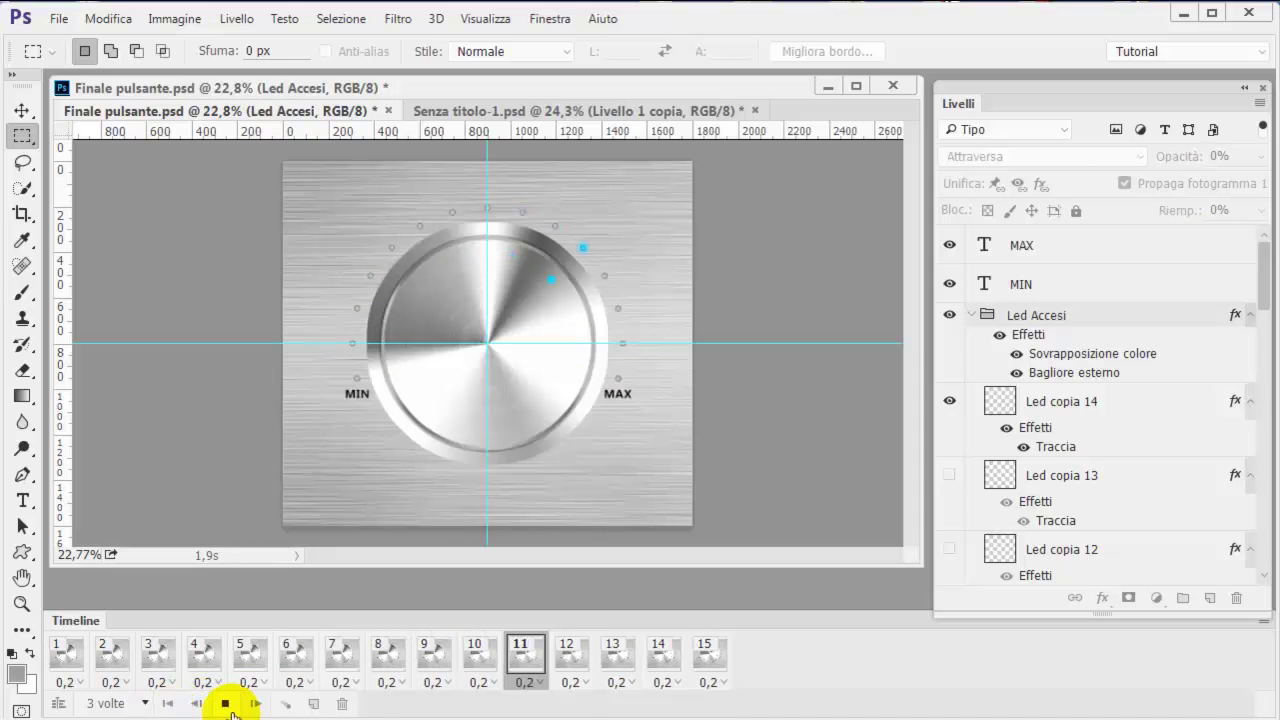
left_click(226, 704)
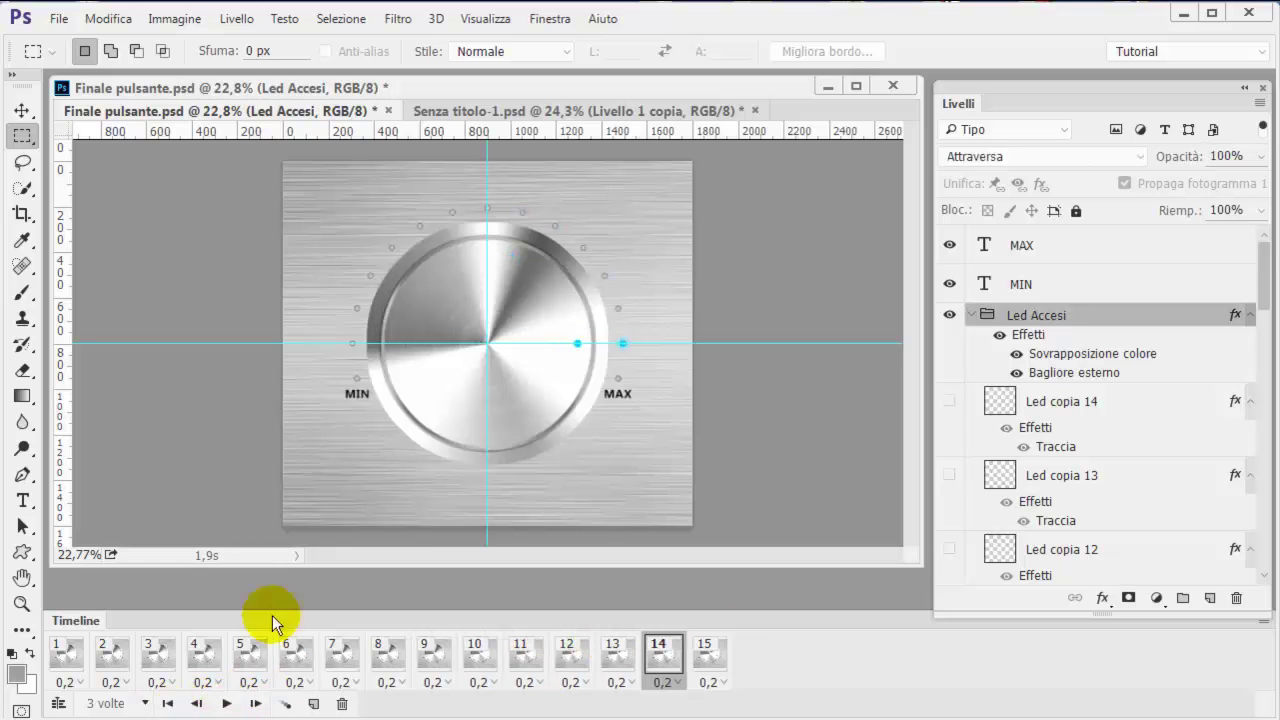
left_click(66, 654)
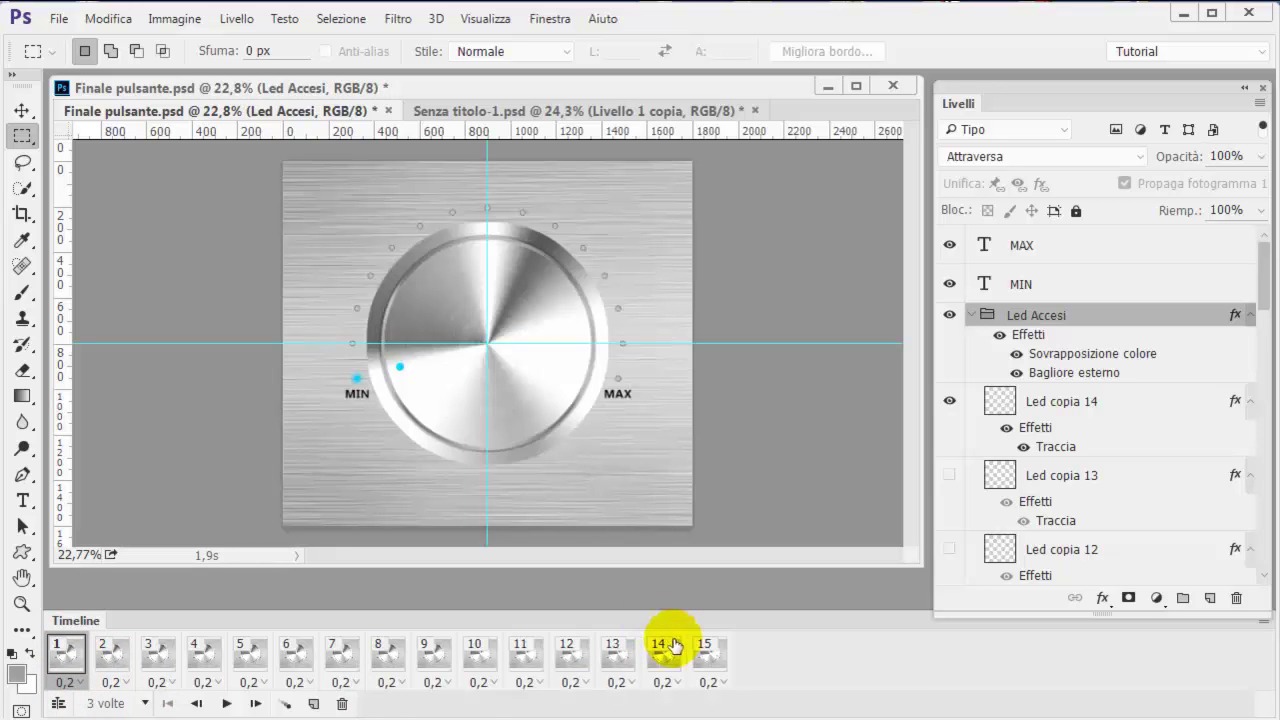
left_click(706, 656, "shift")
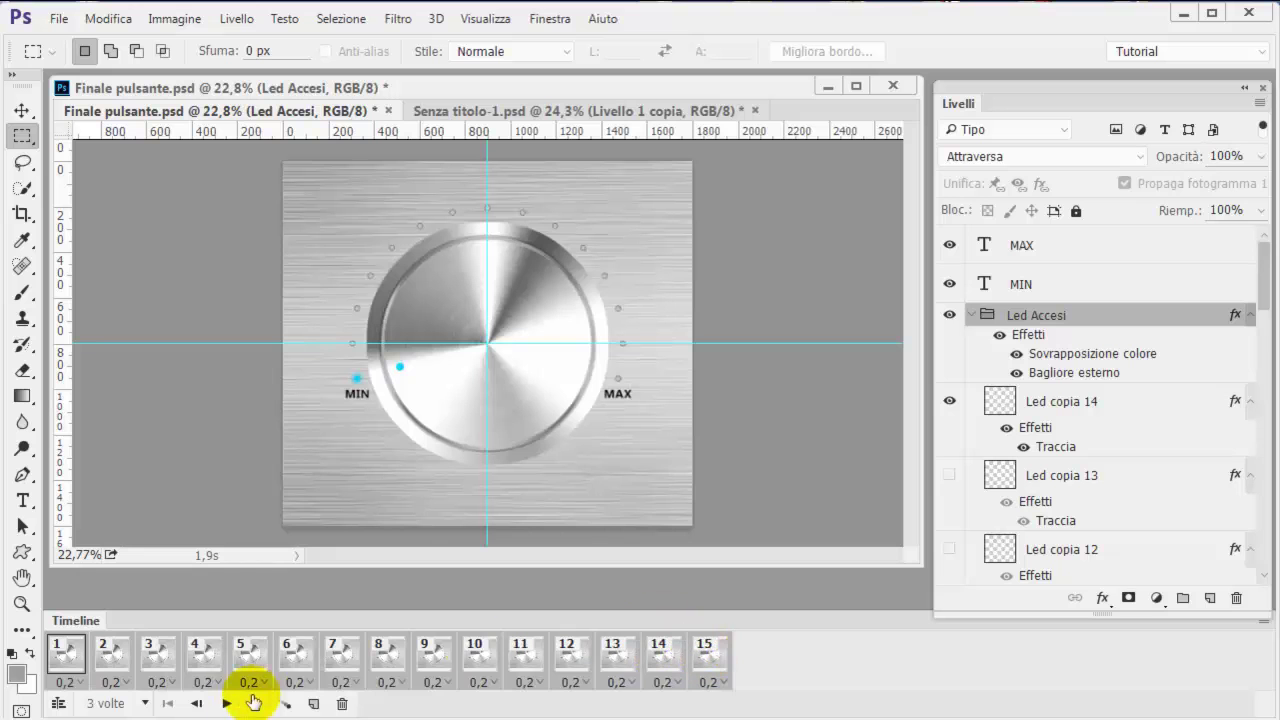
left_click(116, 682)
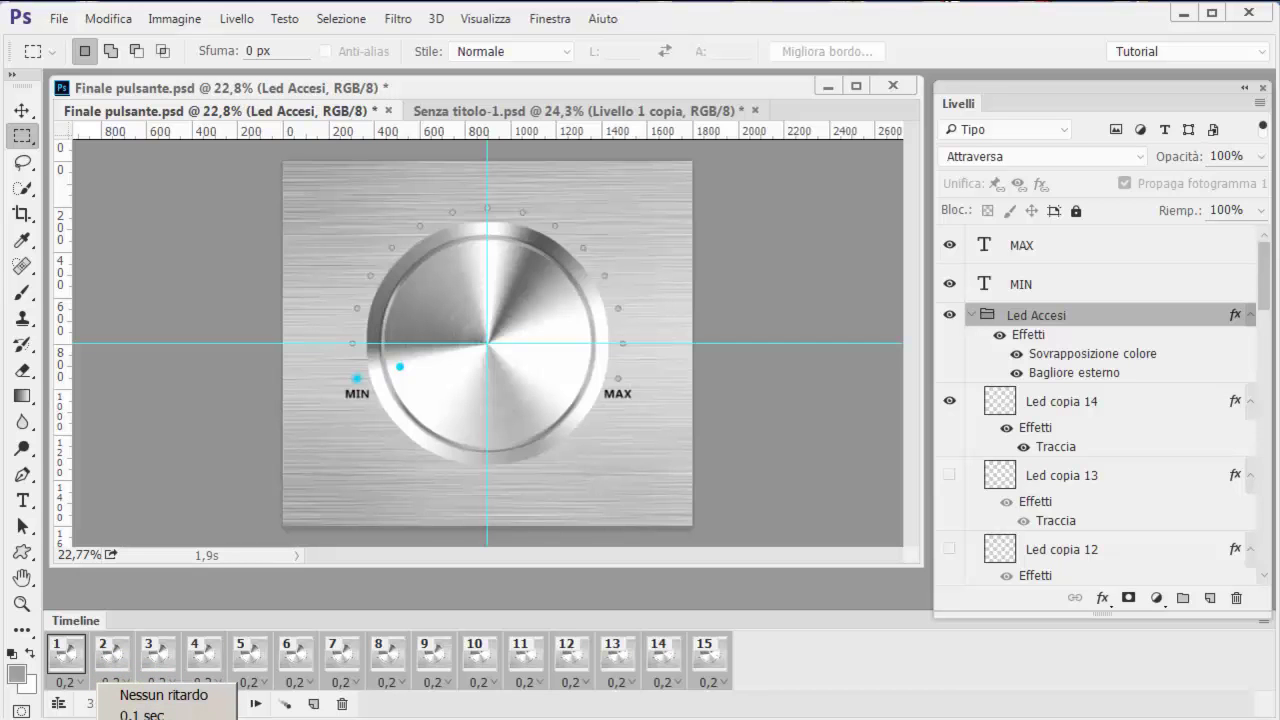
key("Escape")
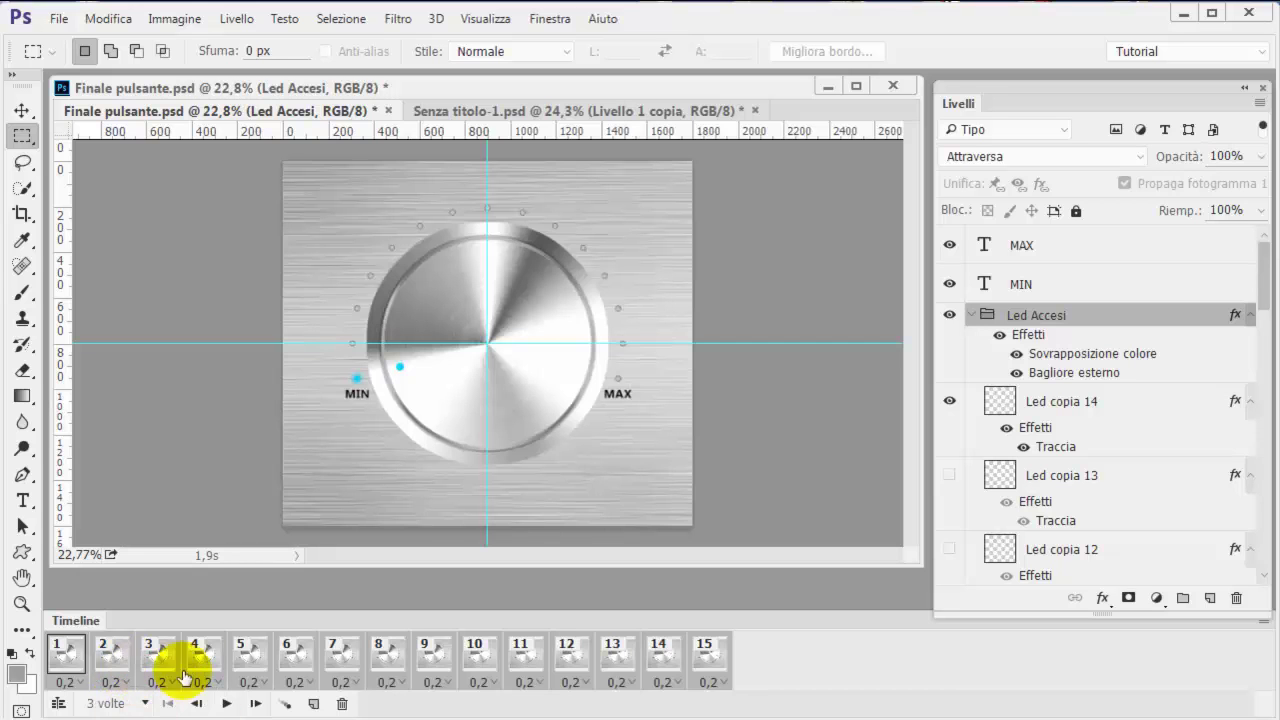
left_click(708, 660)
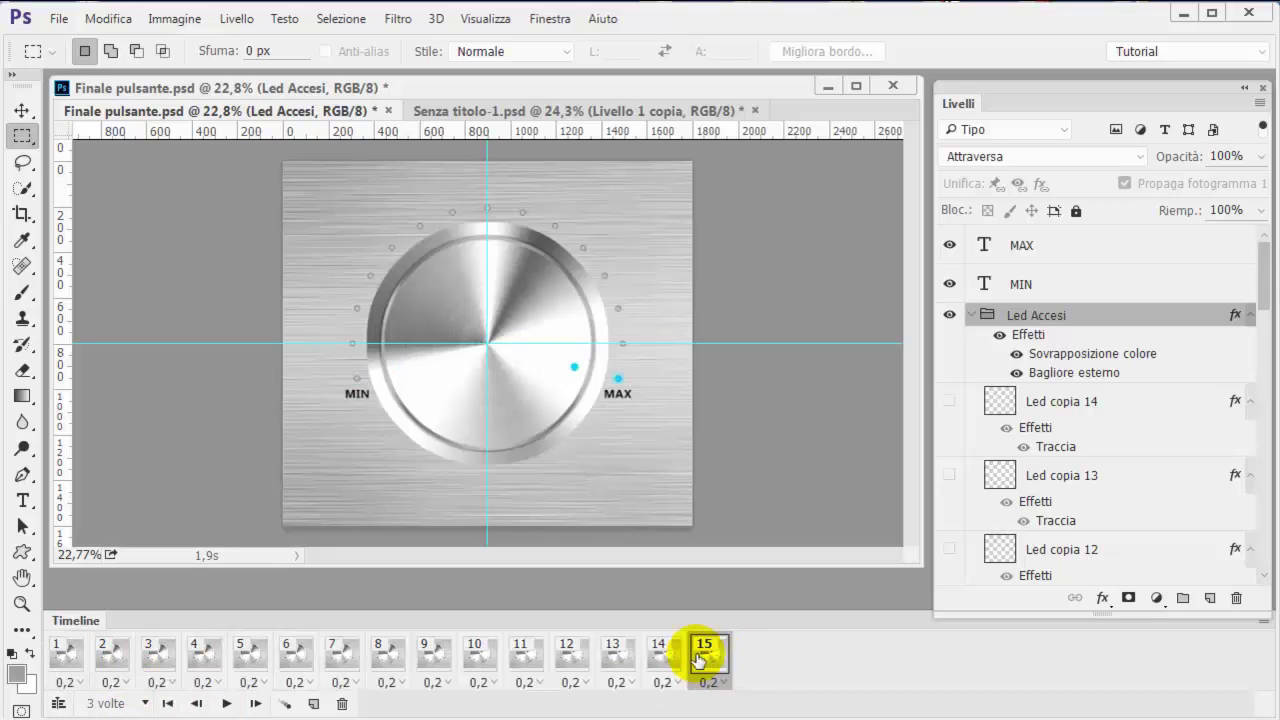
left_click(226, 704)
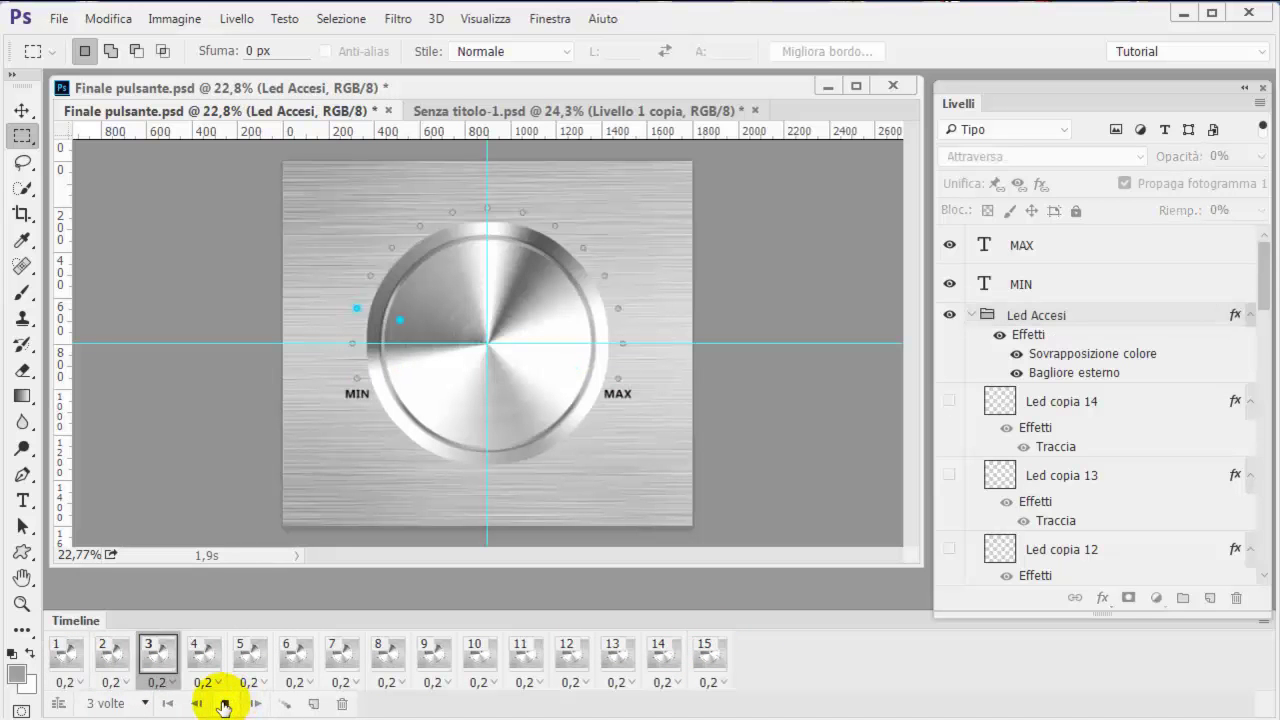
left_click(224, 706)
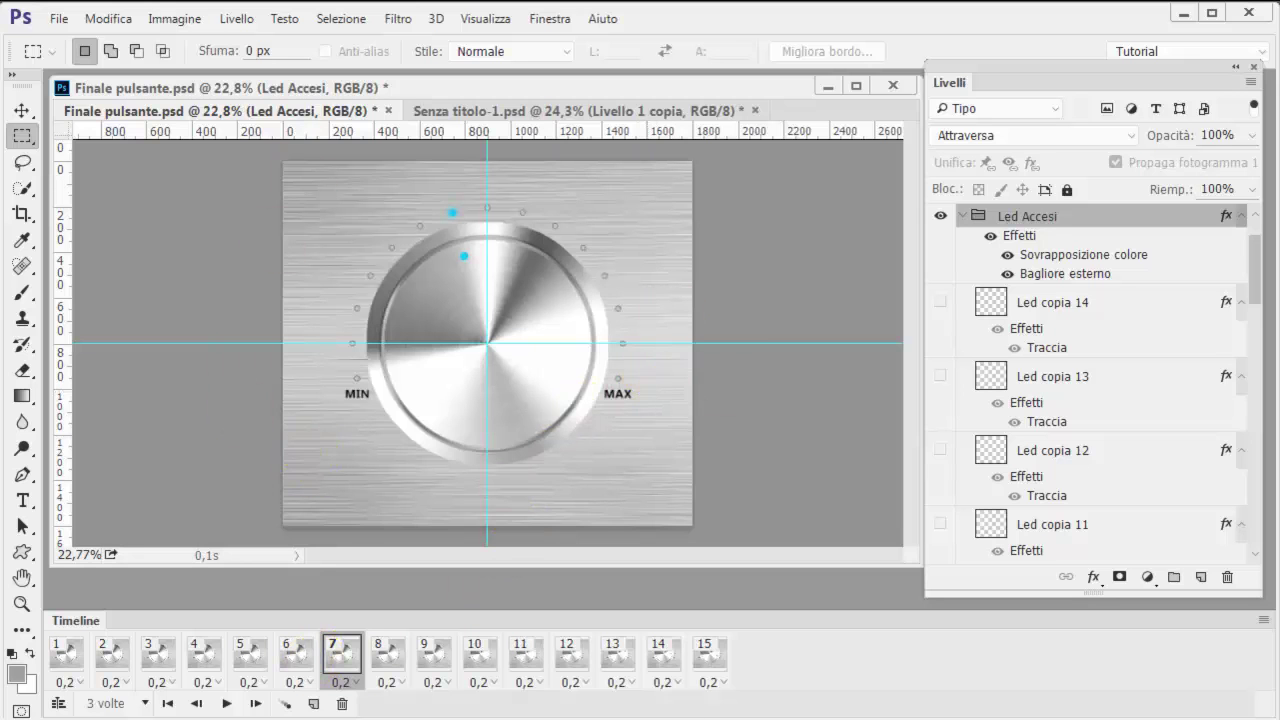
left_click(710, 652)
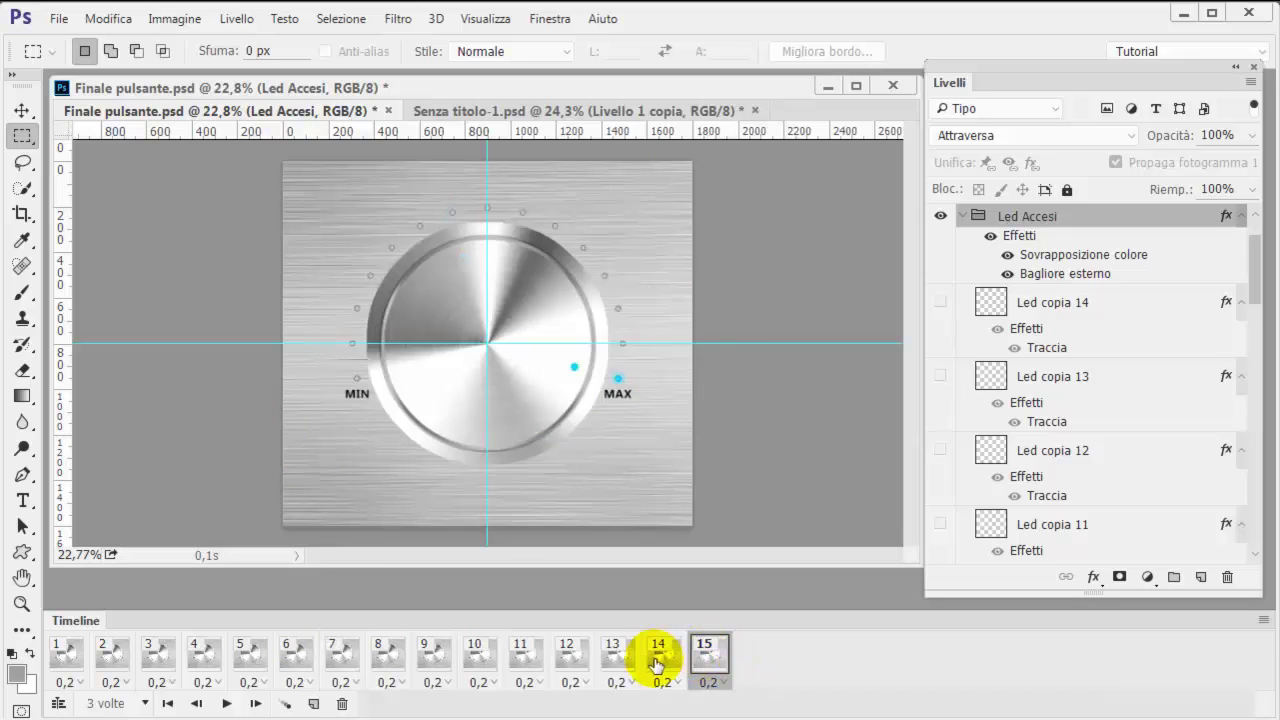
left_click(658, 658)
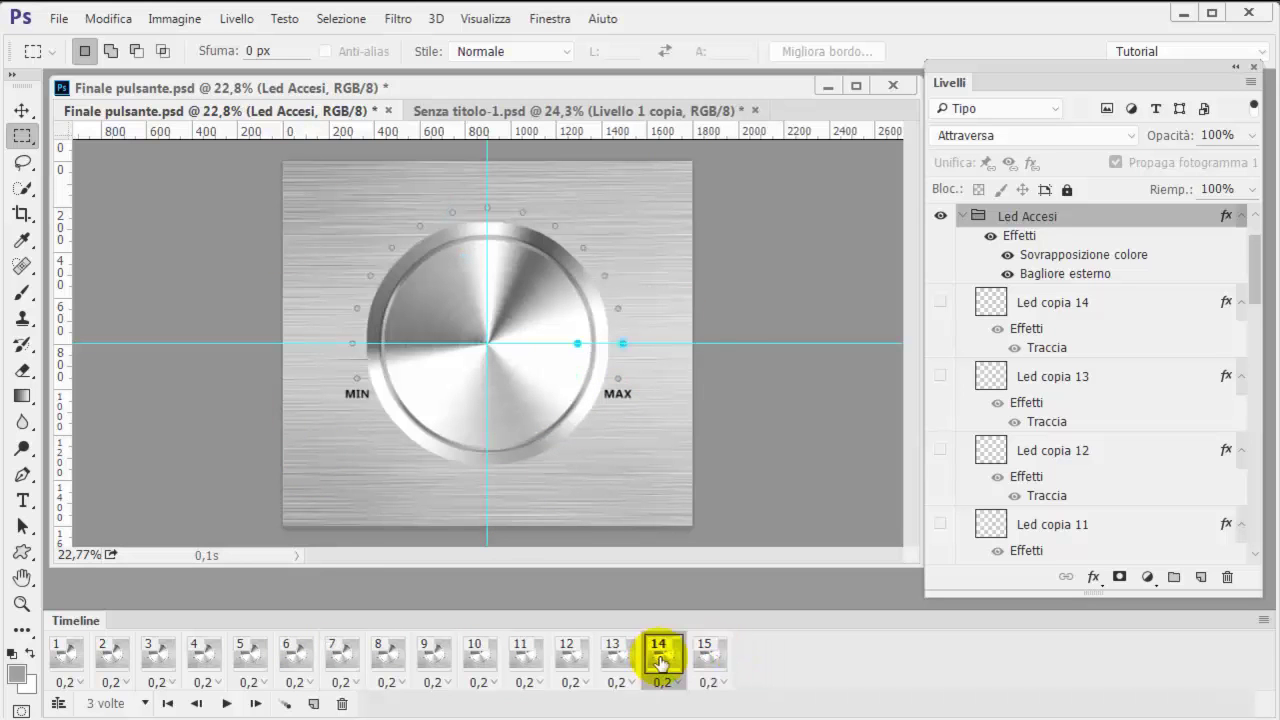
- Duplicate frame 14 as frame 16 at the end, then compare the LED positions in frames 14–16
left_click(314, 704)
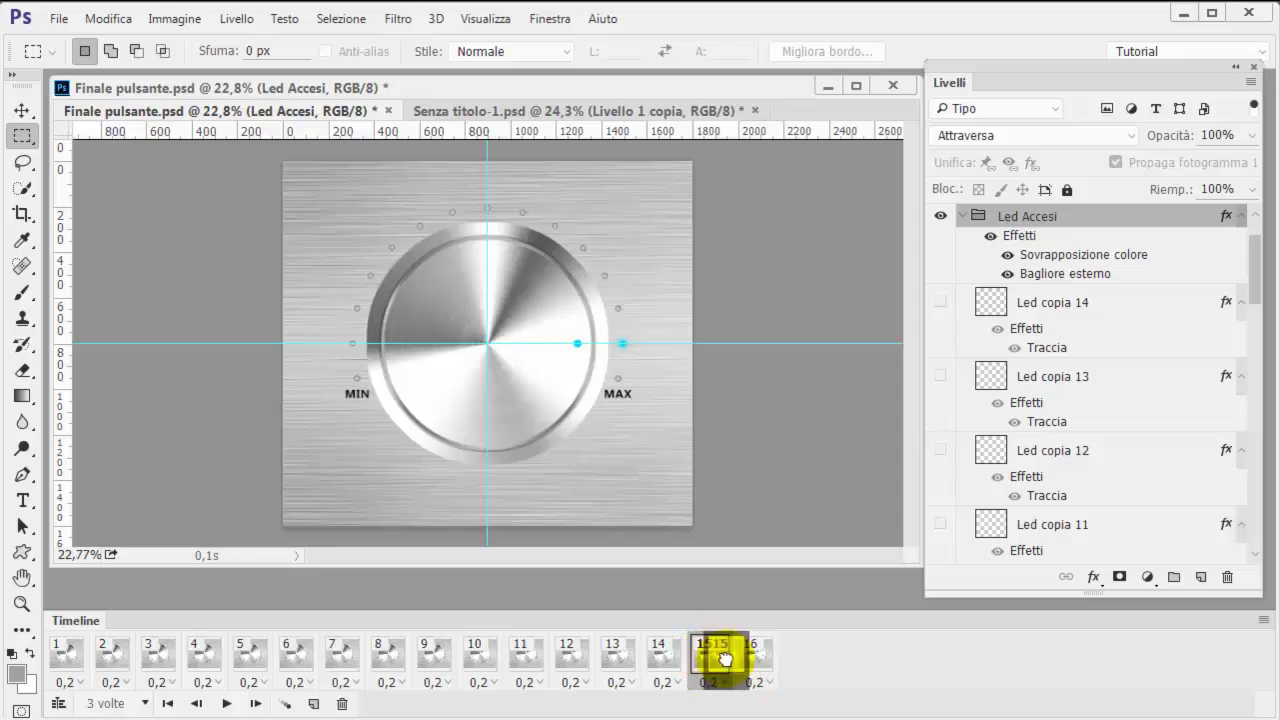
left_click(752, 660)
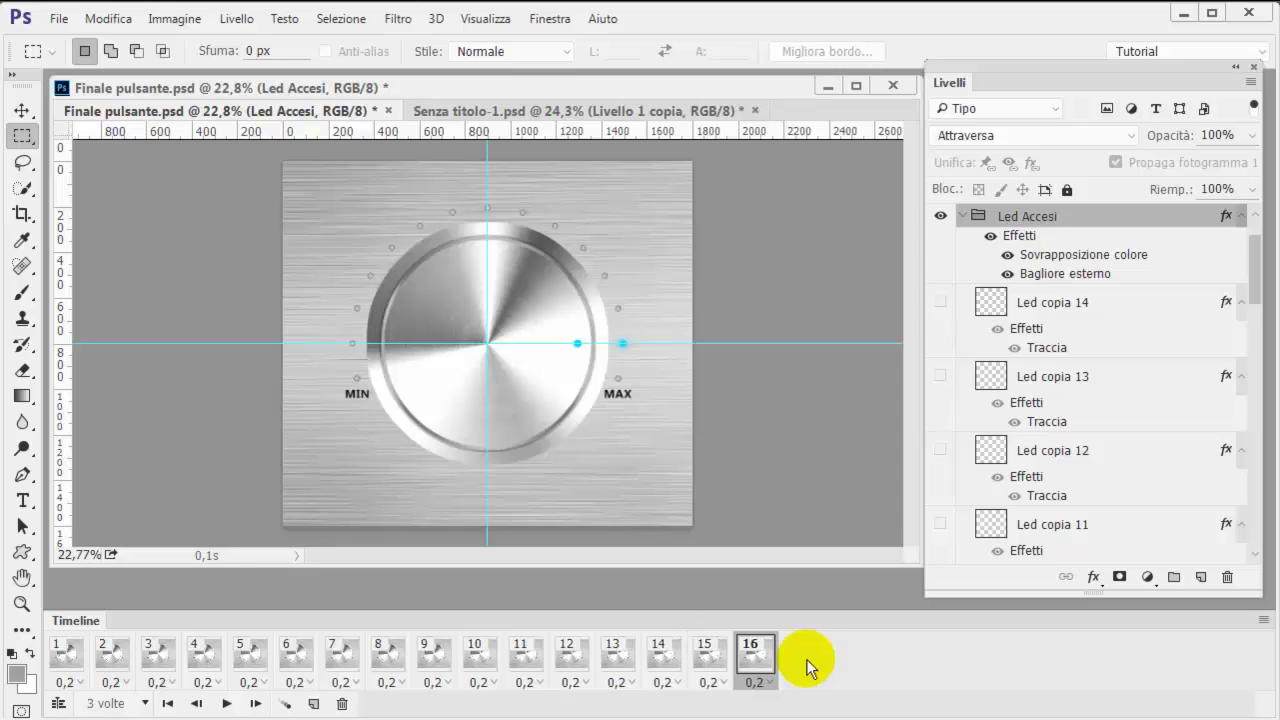
left_click(661, 660)
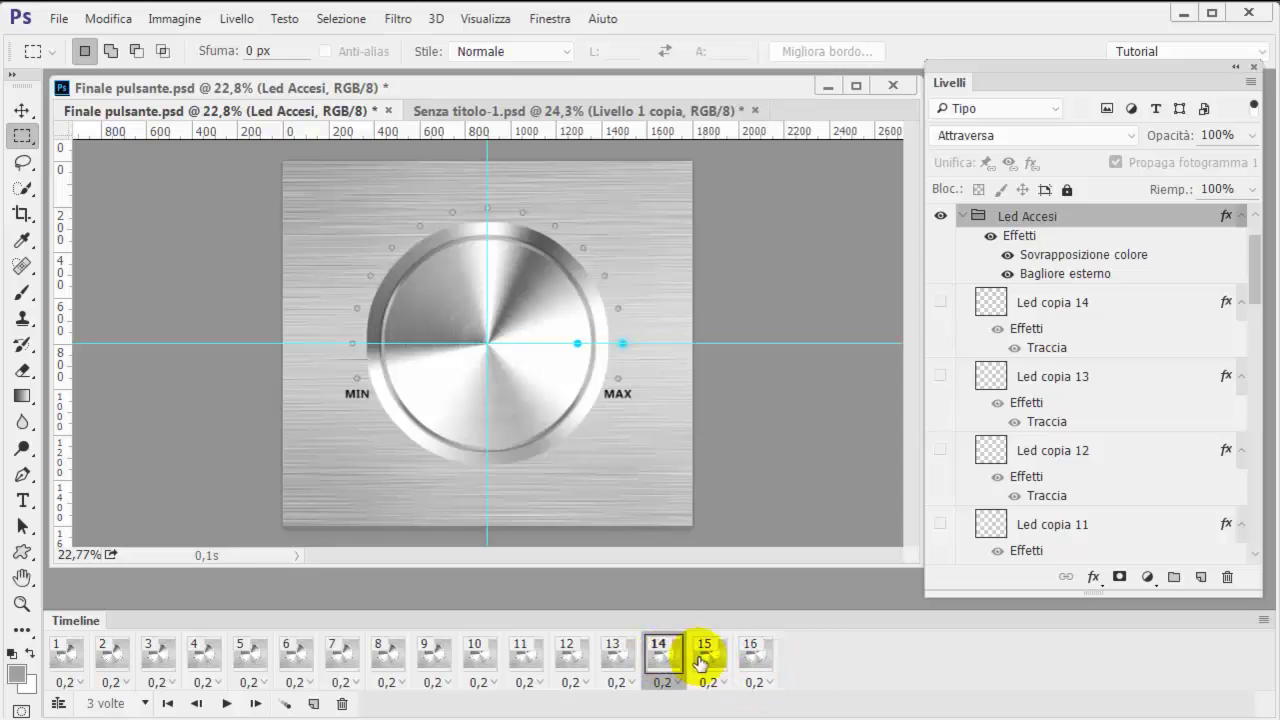
left_click(707, 658)
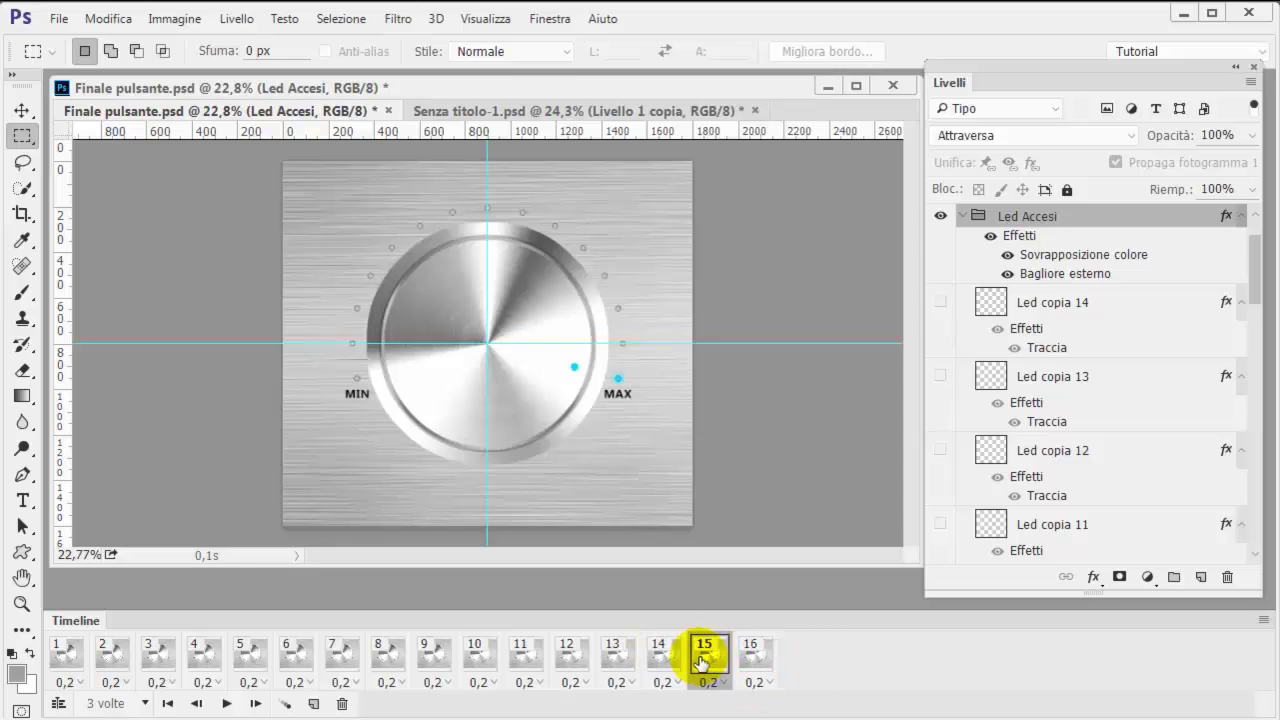
left_click(752, 660)
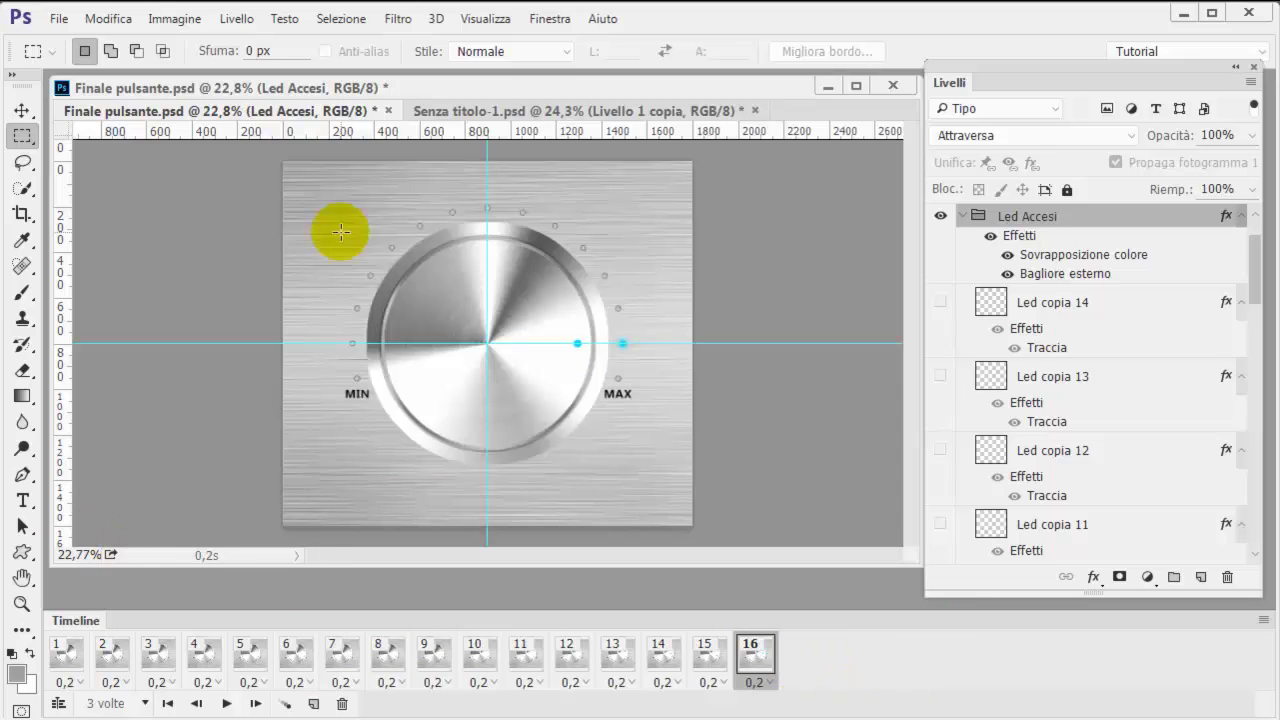
left_click(61, 27)
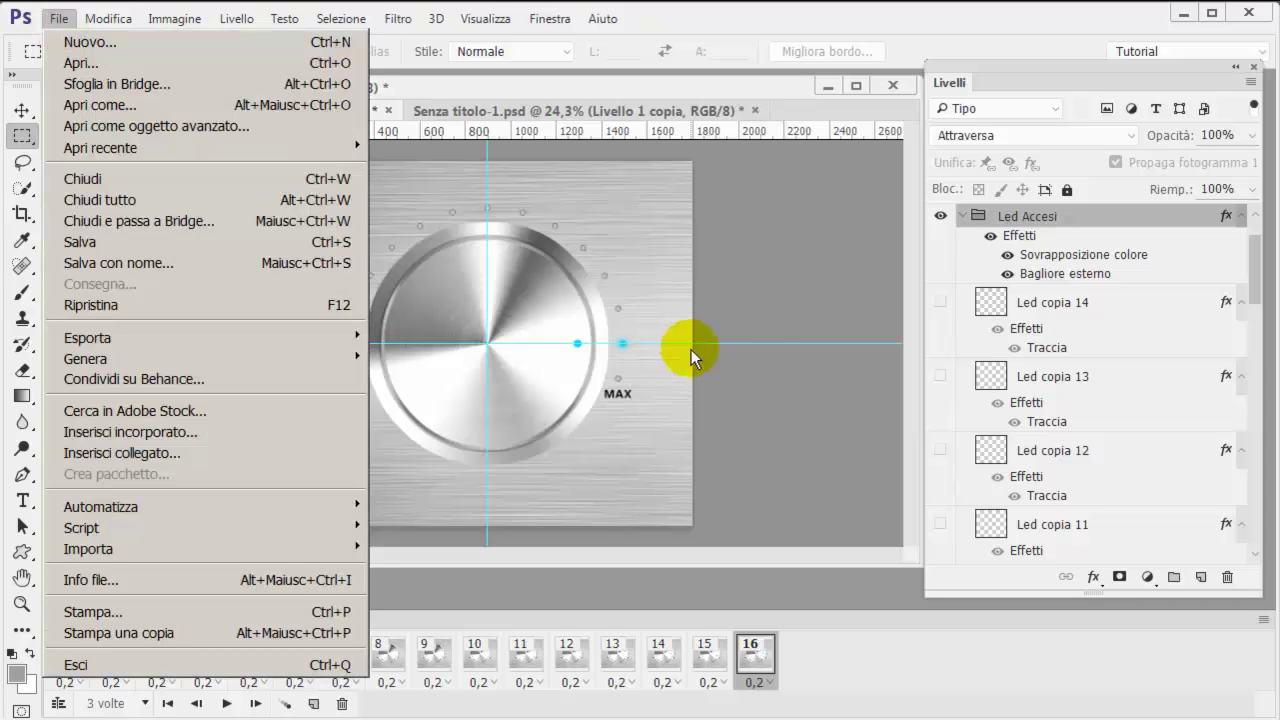
left_click(691, 349)
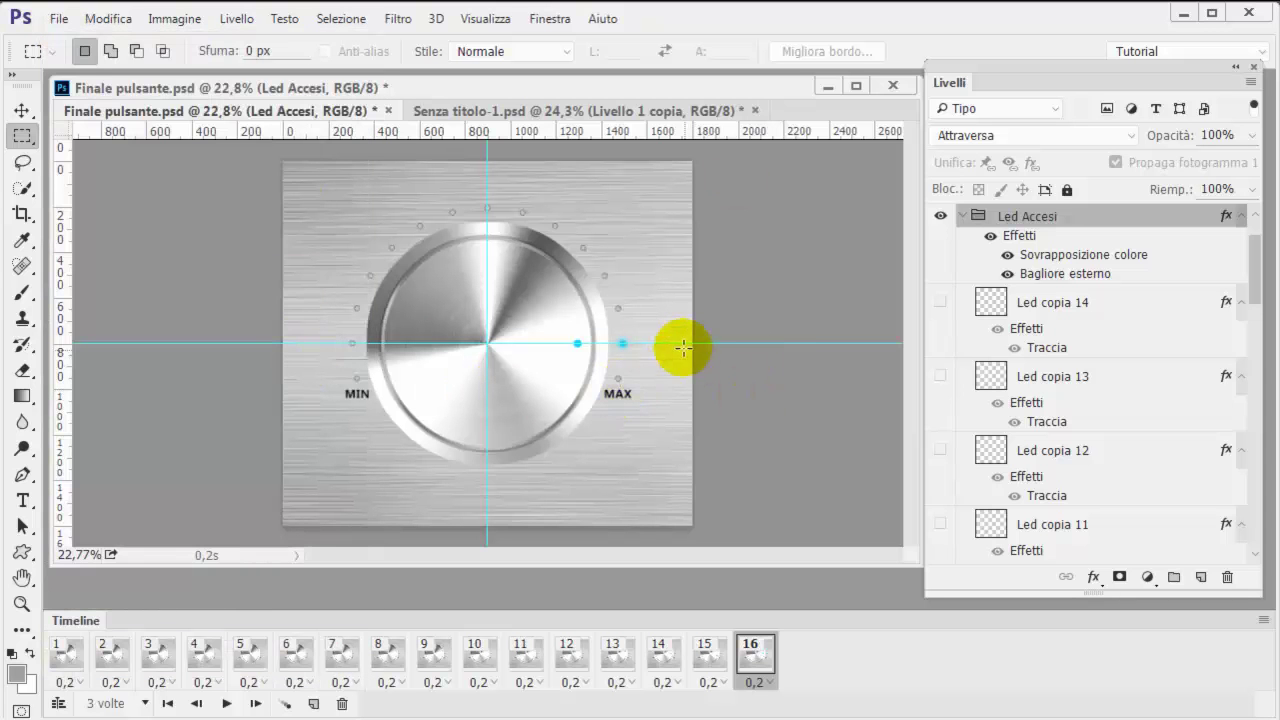
left_click(66, 24)
mouse_move(87, 337)
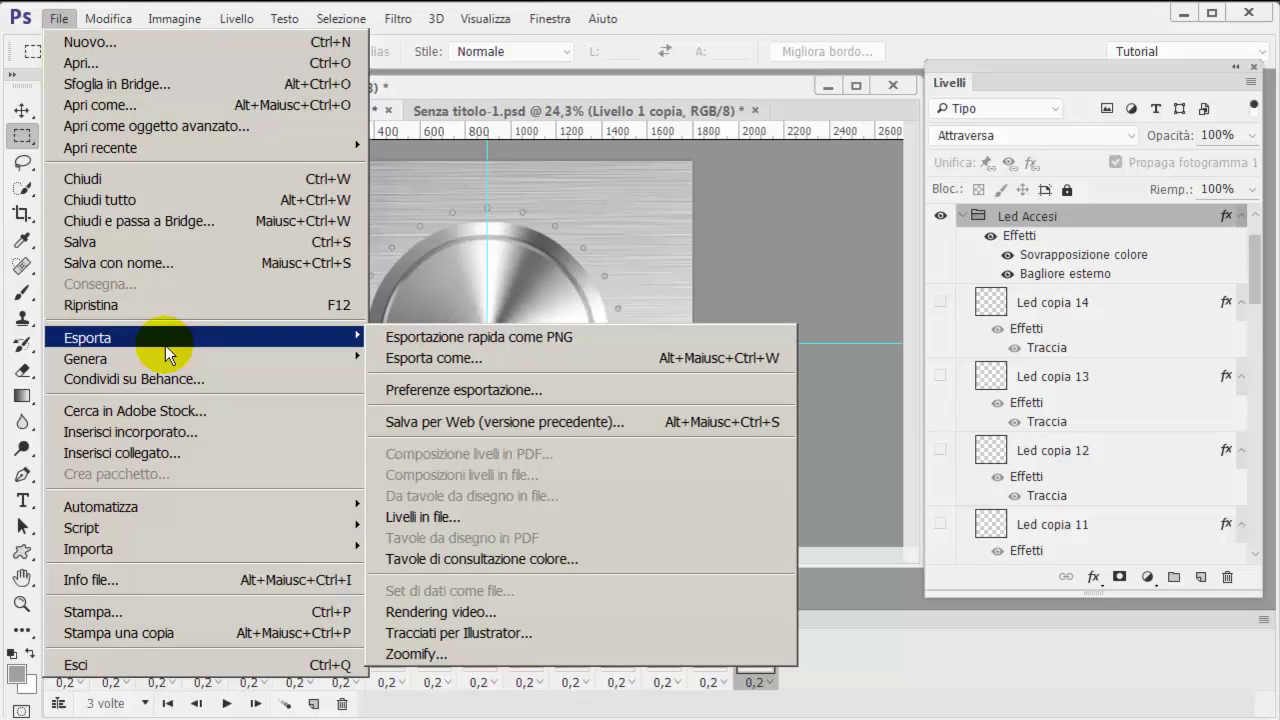
left_click(470, 615)
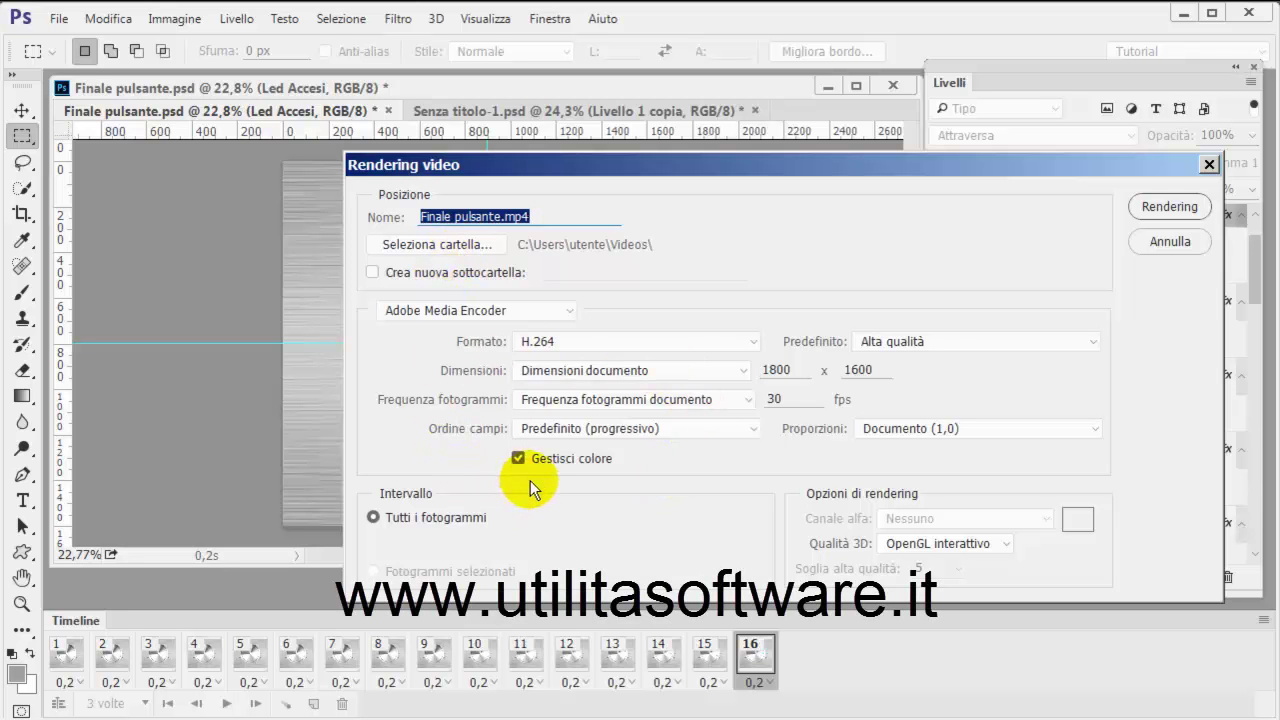
left_click(1150, 250)
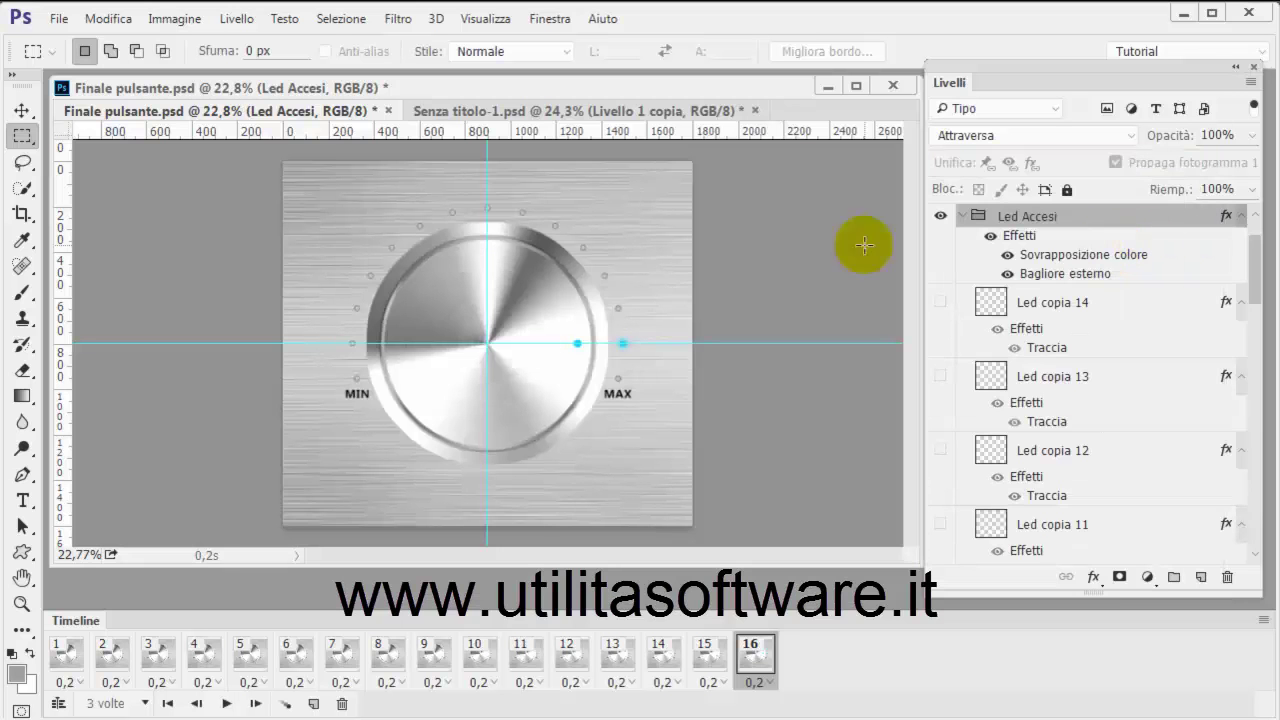